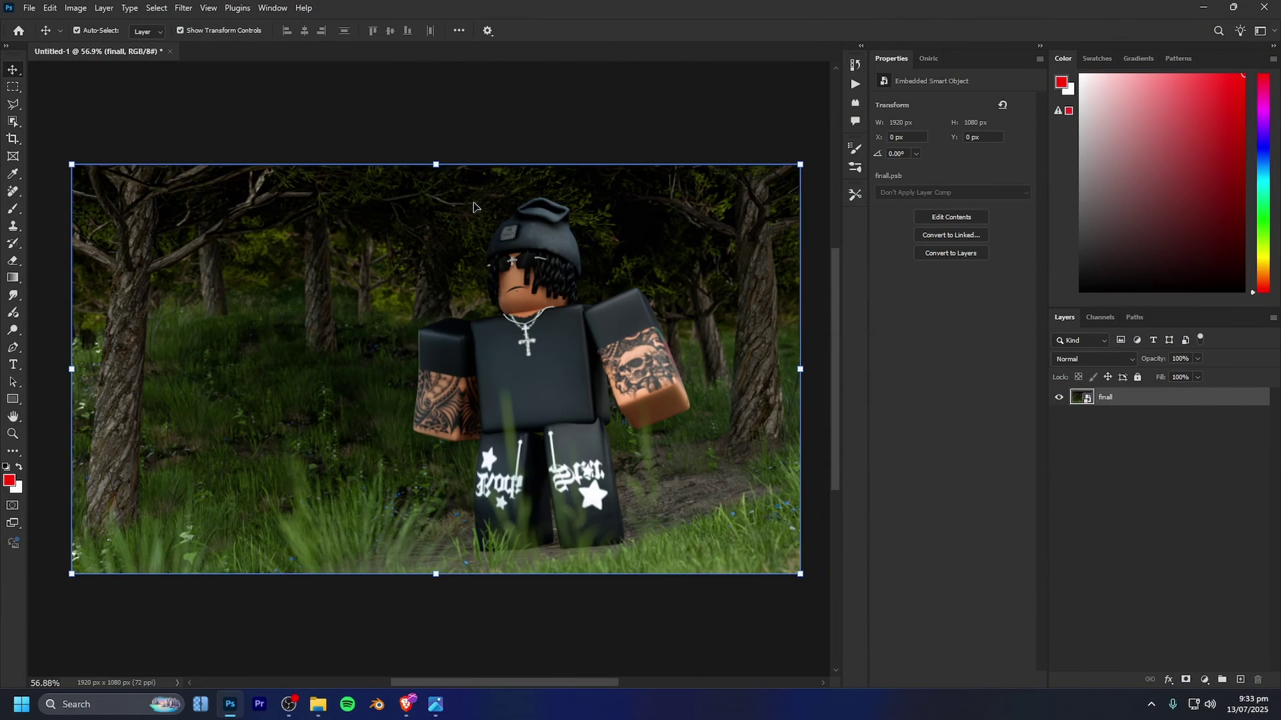
scroll(473, 208, "down", 3)
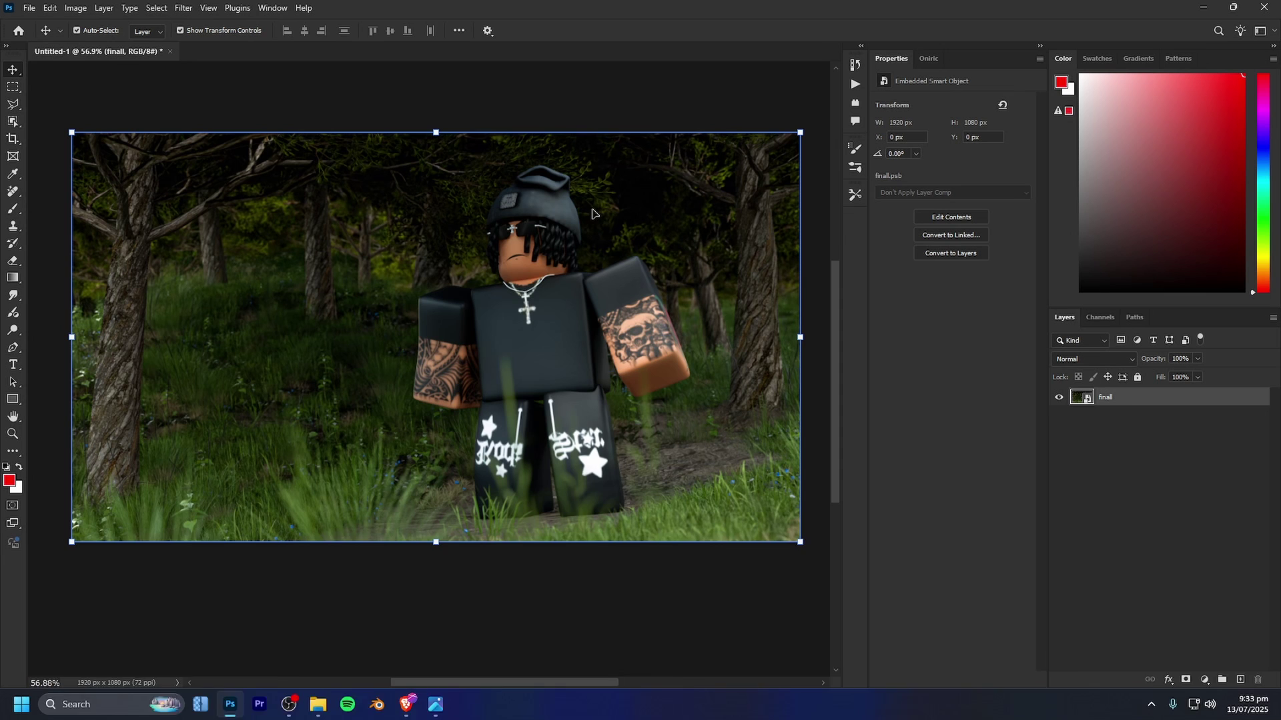
scroll(640, 212, "up", 2)
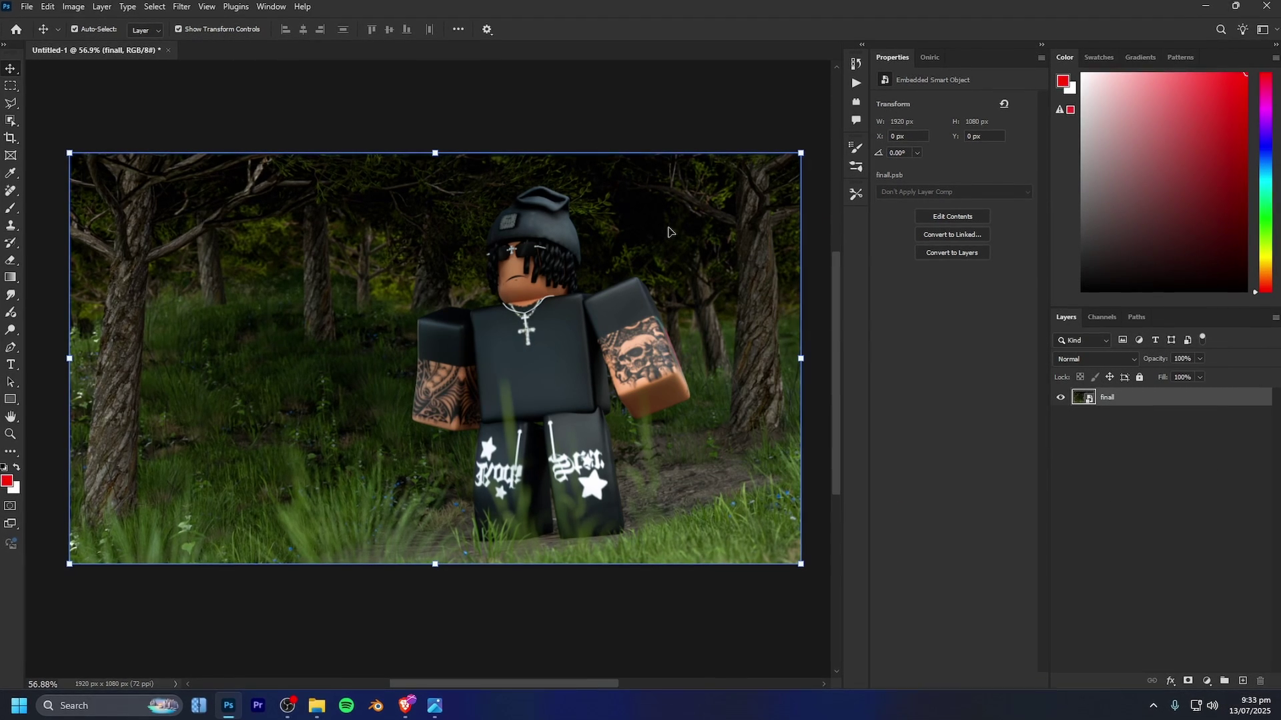
scroll(671, 232, "down", 2)
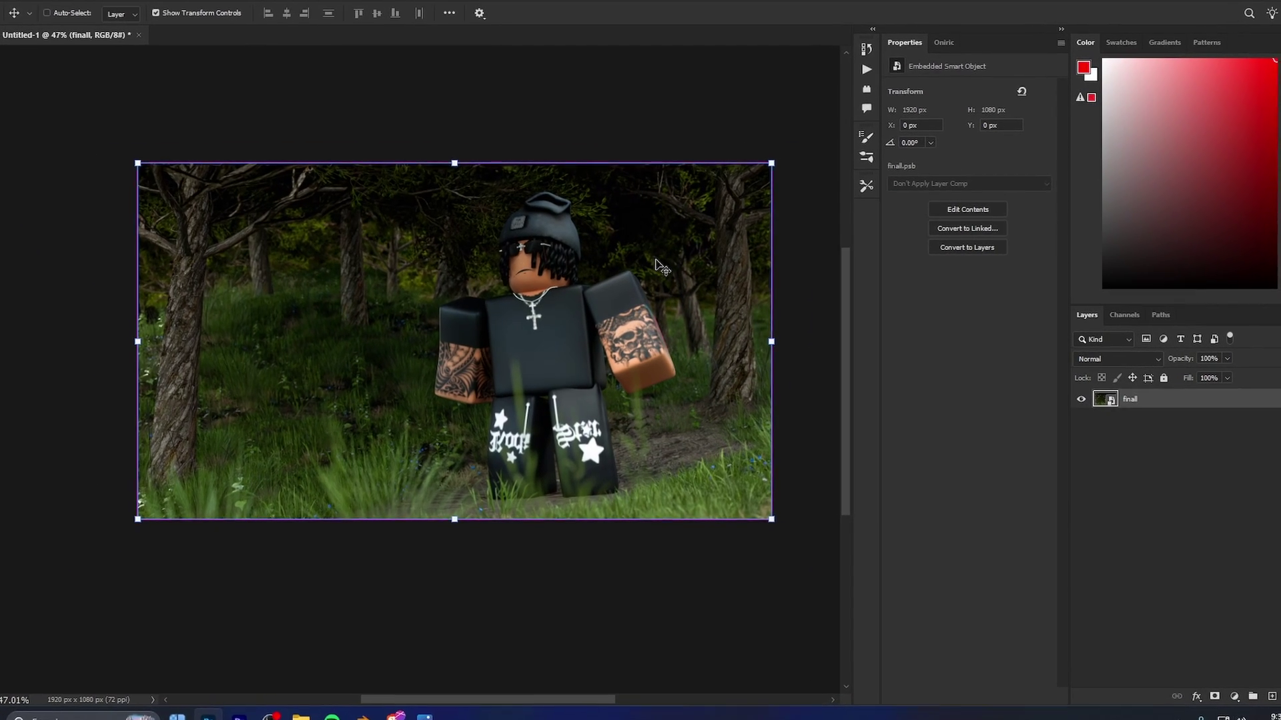
scroll(660, 267, "up", 2)
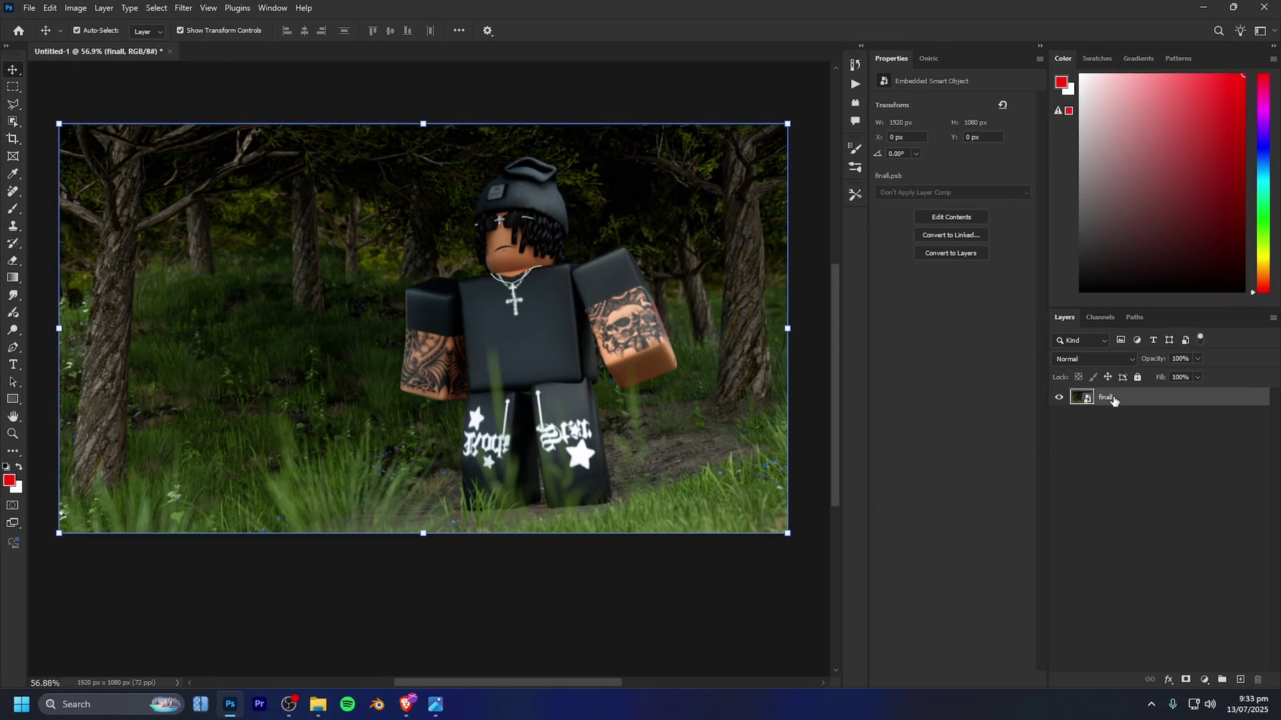
- Rasterize the finall smart object layer into a pixel layer
right_click(1127, 403)
left_click(996, 386)
right_click(1122, 400)
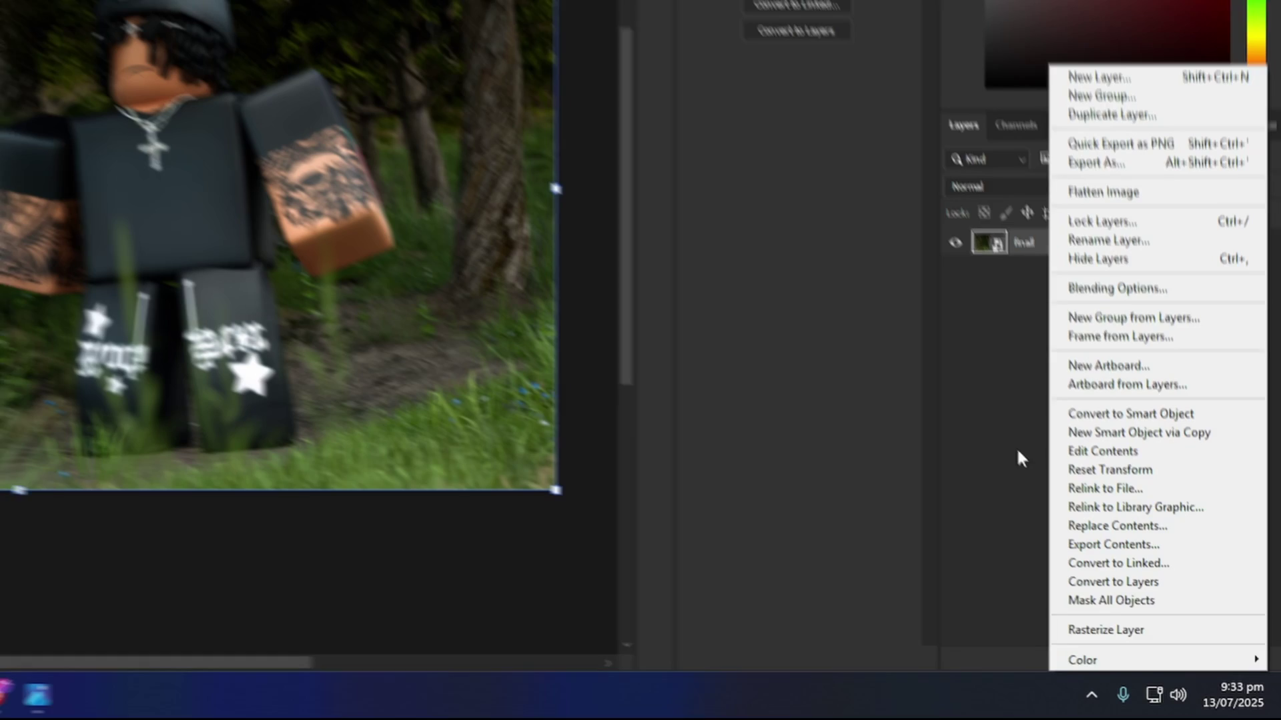
left_click(1097, 629)
left_click(949, 233)
left_click(949, 233)
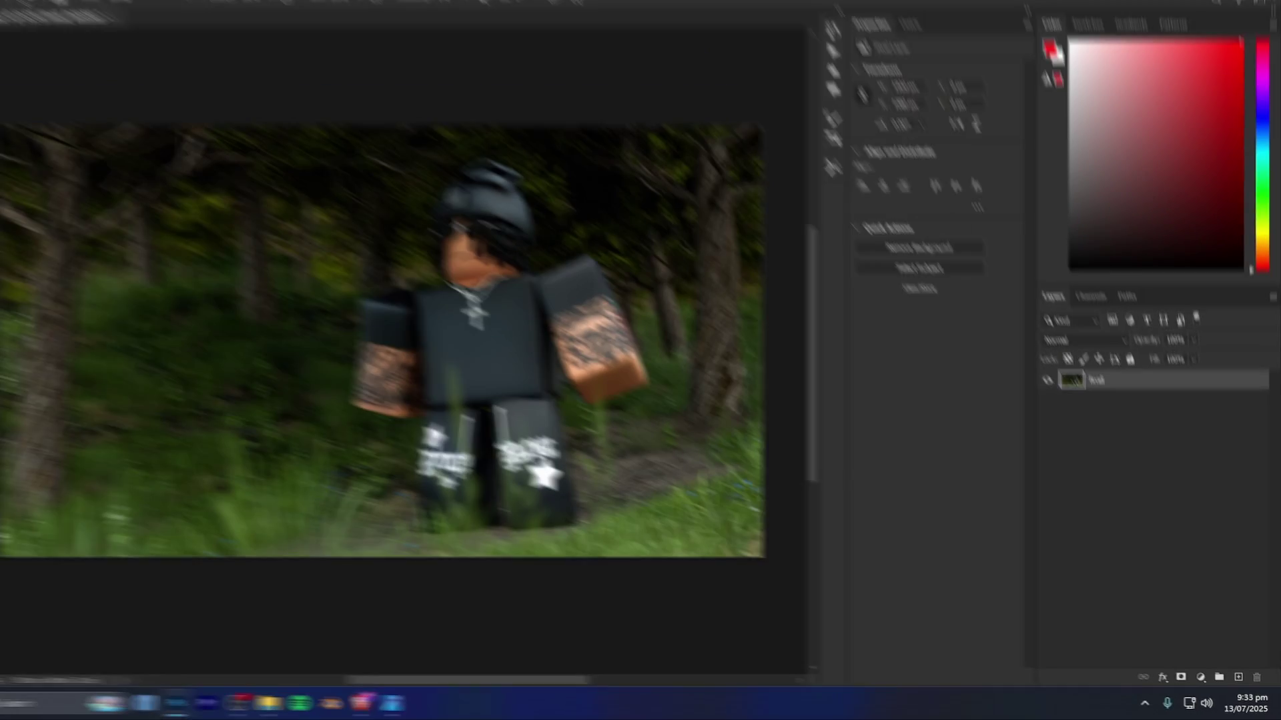
- Paint a red diagonal brush stroke directly on the finall layer and add four blank layers above it
left_click(241, 235)
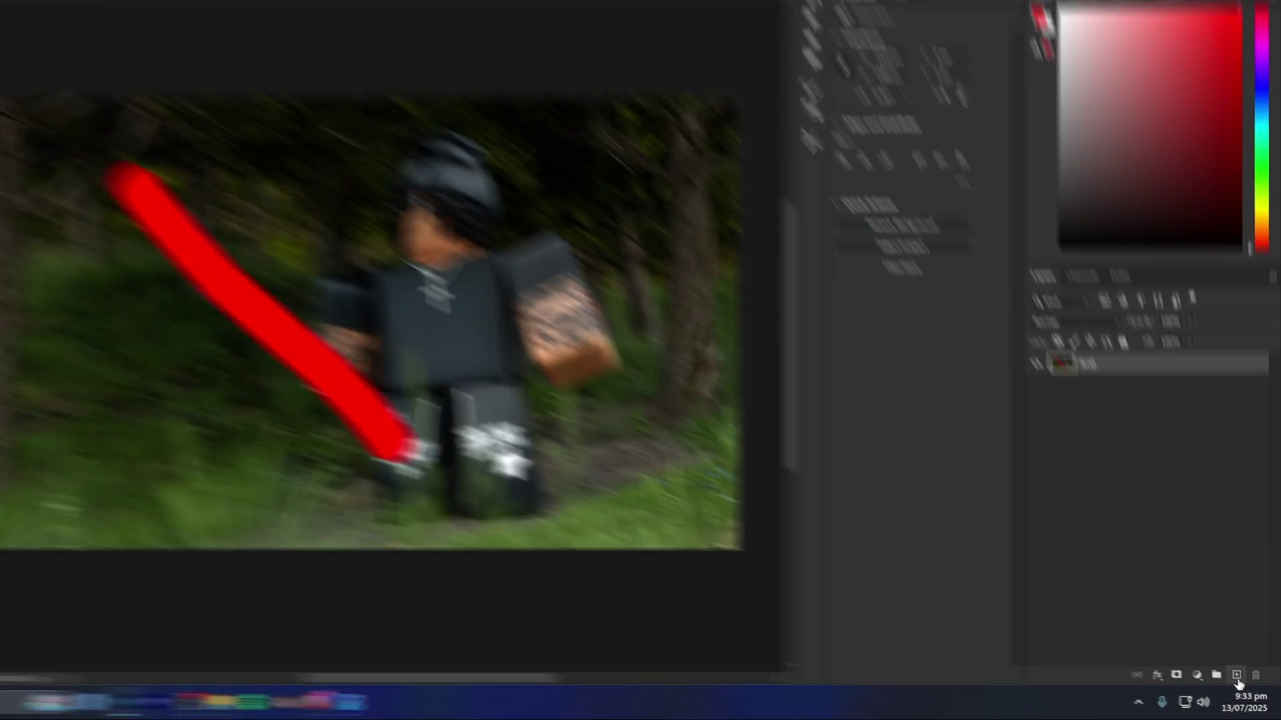
left_click(1240, 679)
left_click(1240, 679)
left_click(1240, 679)
left_click(1240, 679)
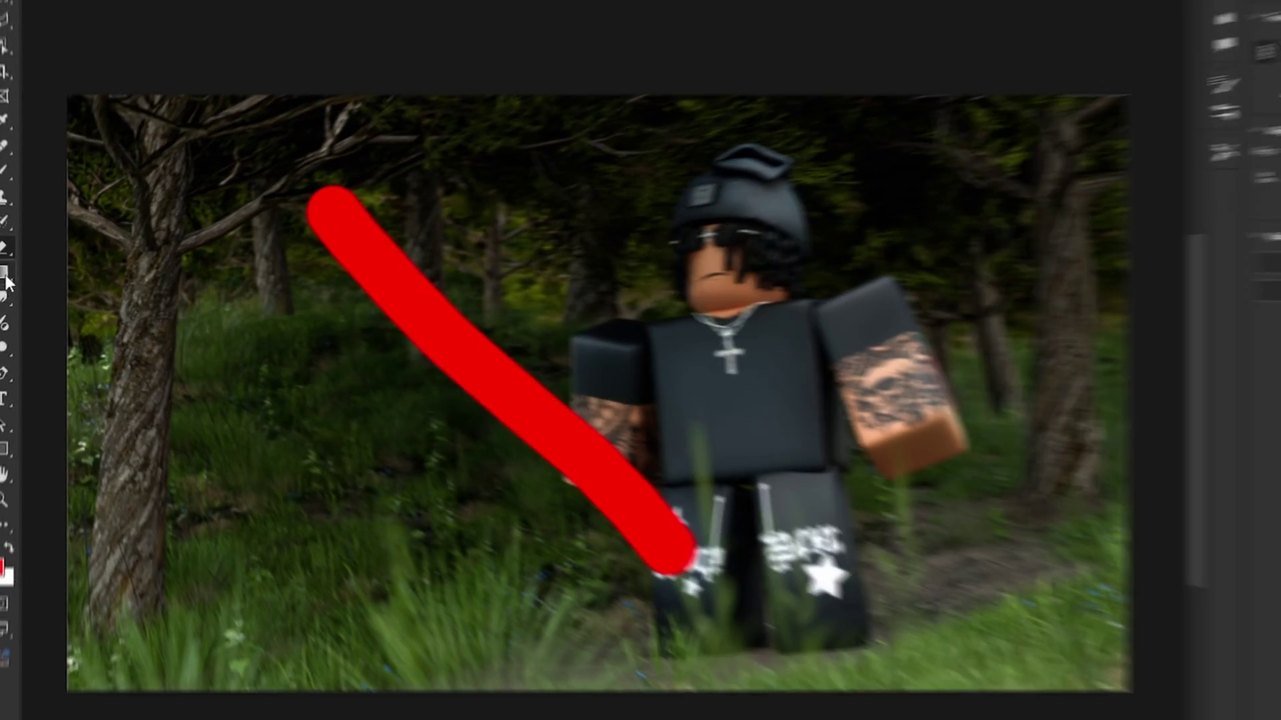
- Try erasing across the red stroke and the character on the finall layer, and undo the erasing
mouse_move(209, 424)
left_mouse_down()
mouse_move(483, 287)
mouse_move(633, 328)
left_mouse_up()
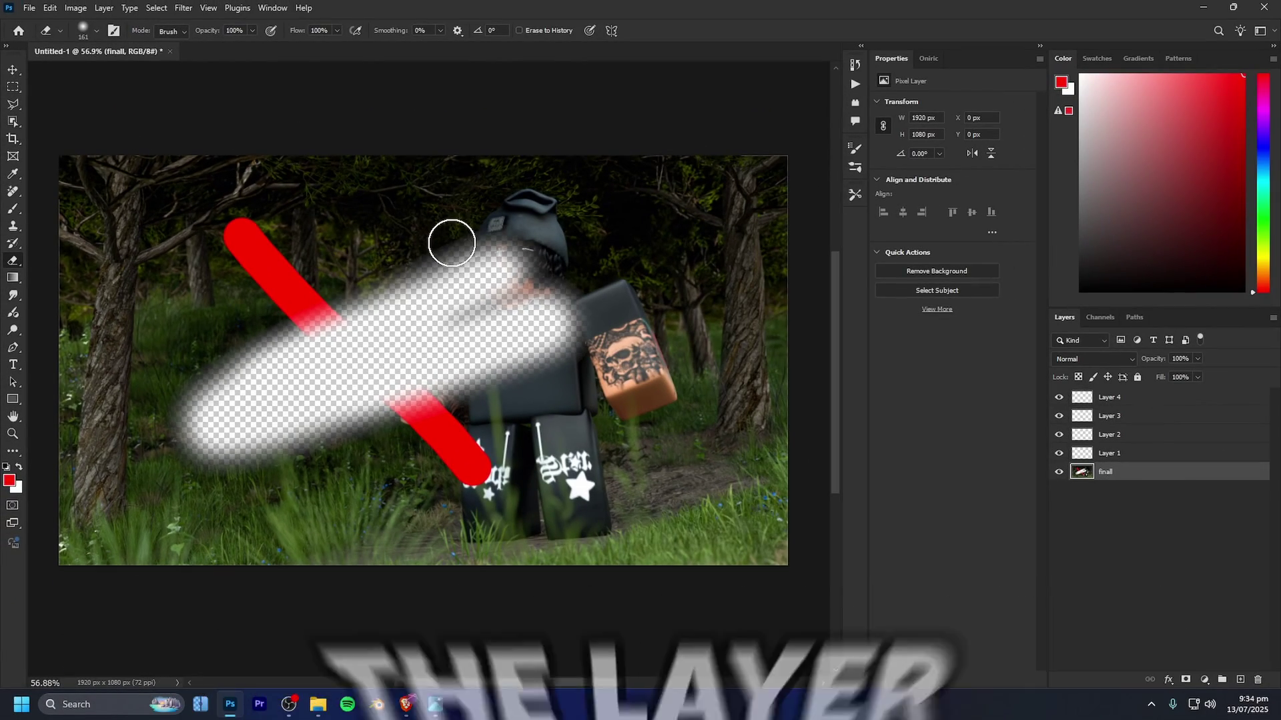
key("ctrl+z")
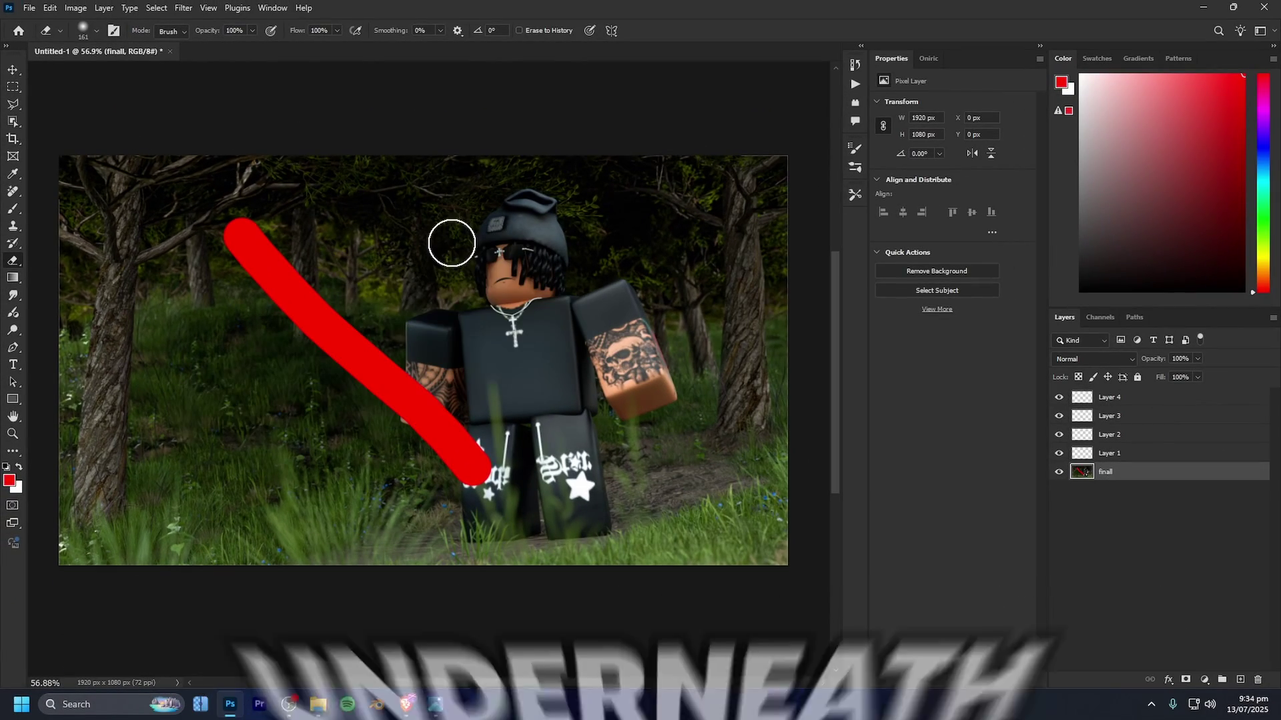
key("ctrl+o")
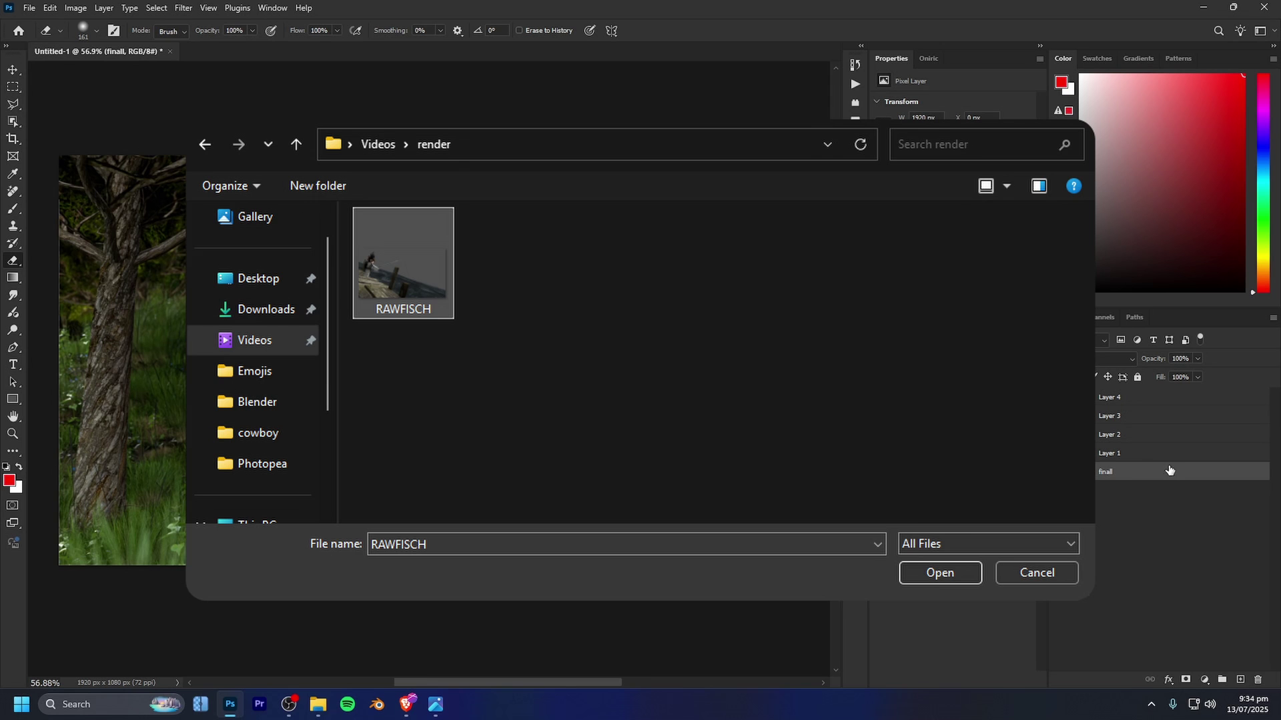
key("Escape")
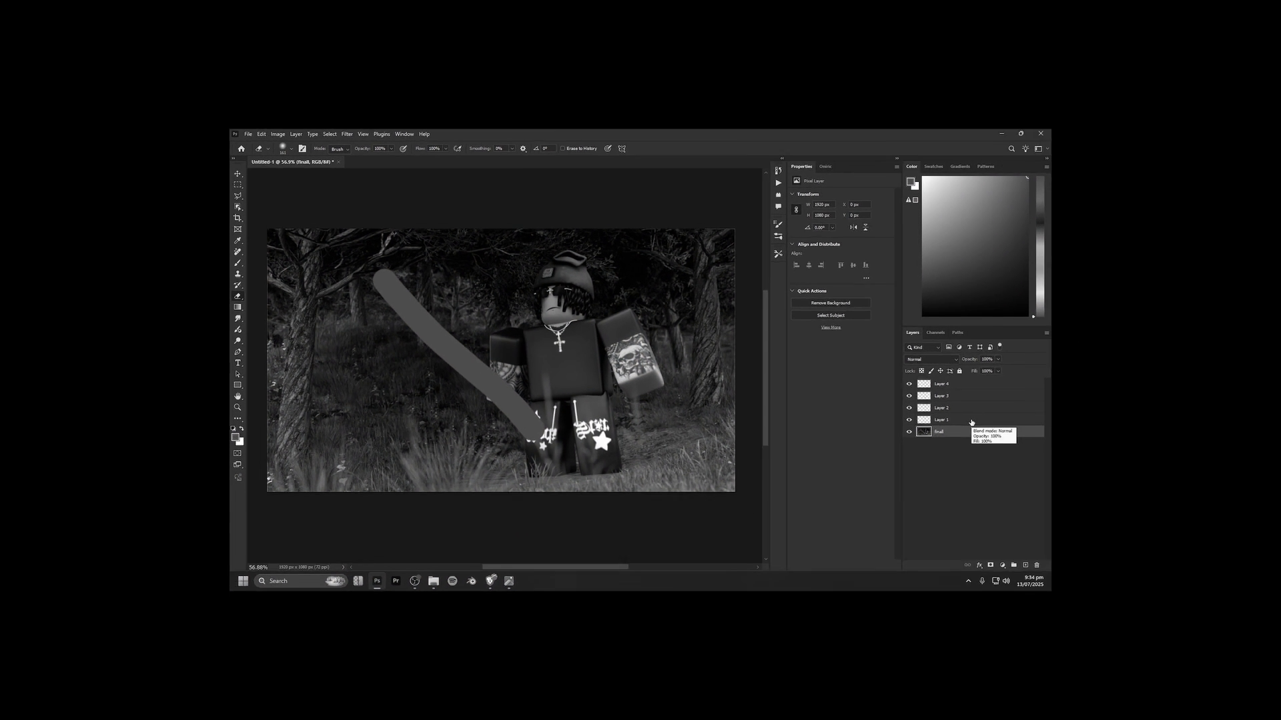
- Delete the four blank layers and undo the red brush stroke on the finall layer
left_click(967, 420)
left_click(949, 387, "shift")
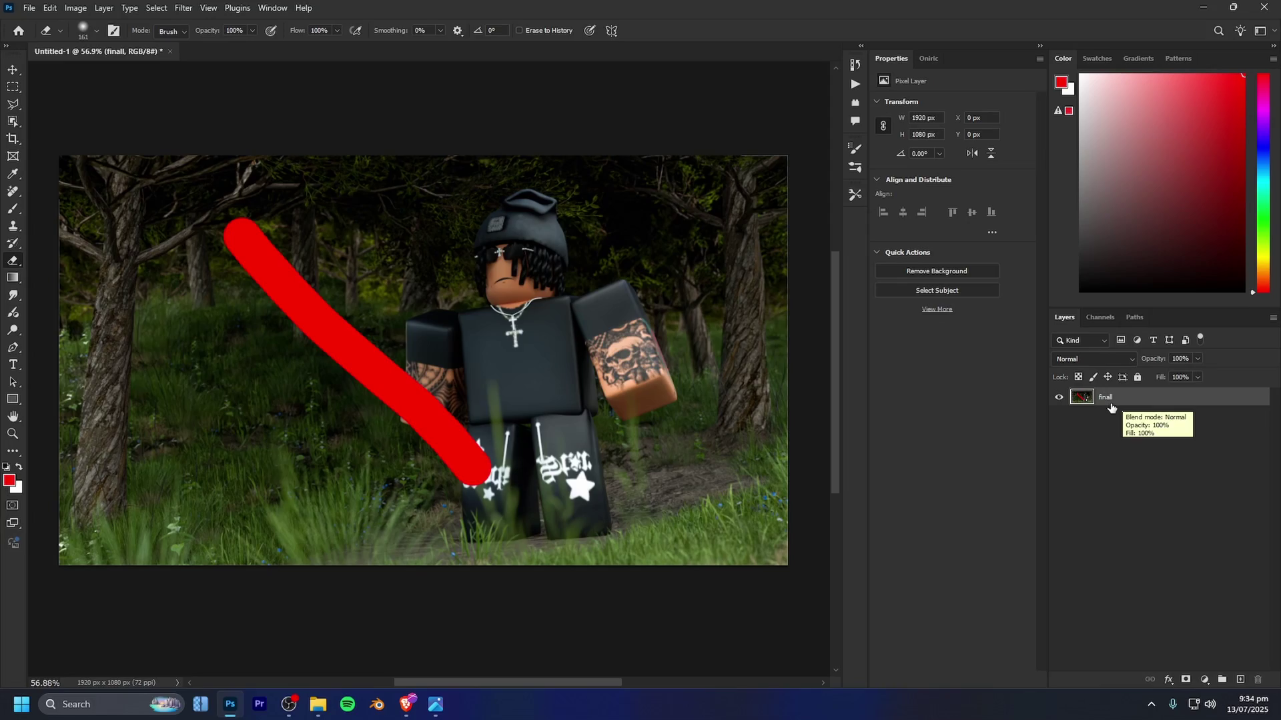
key("ctrl+z")
- Create a new layer above finall and paint a red diagonal brush stroke on it, from the upper-left tree to the character's tattooed arm
left_click(1240, 679)
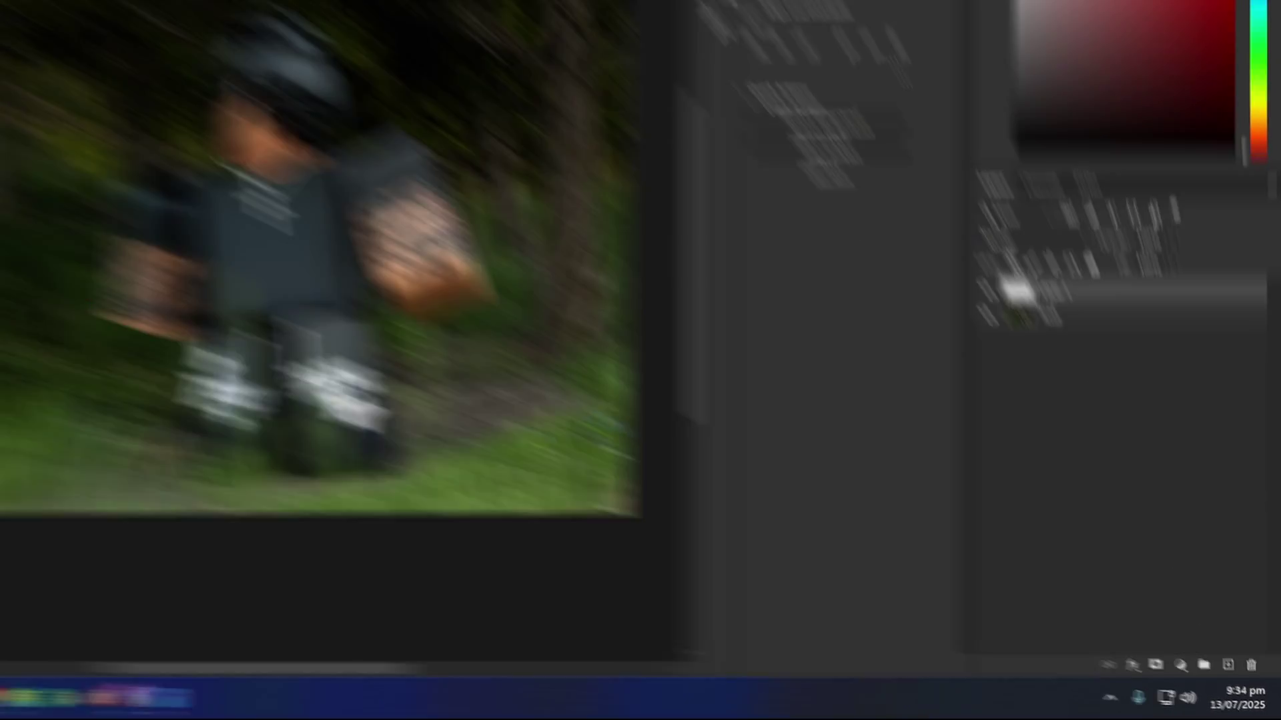
left_click(140, 181)
left_click(406, 444, "shift")
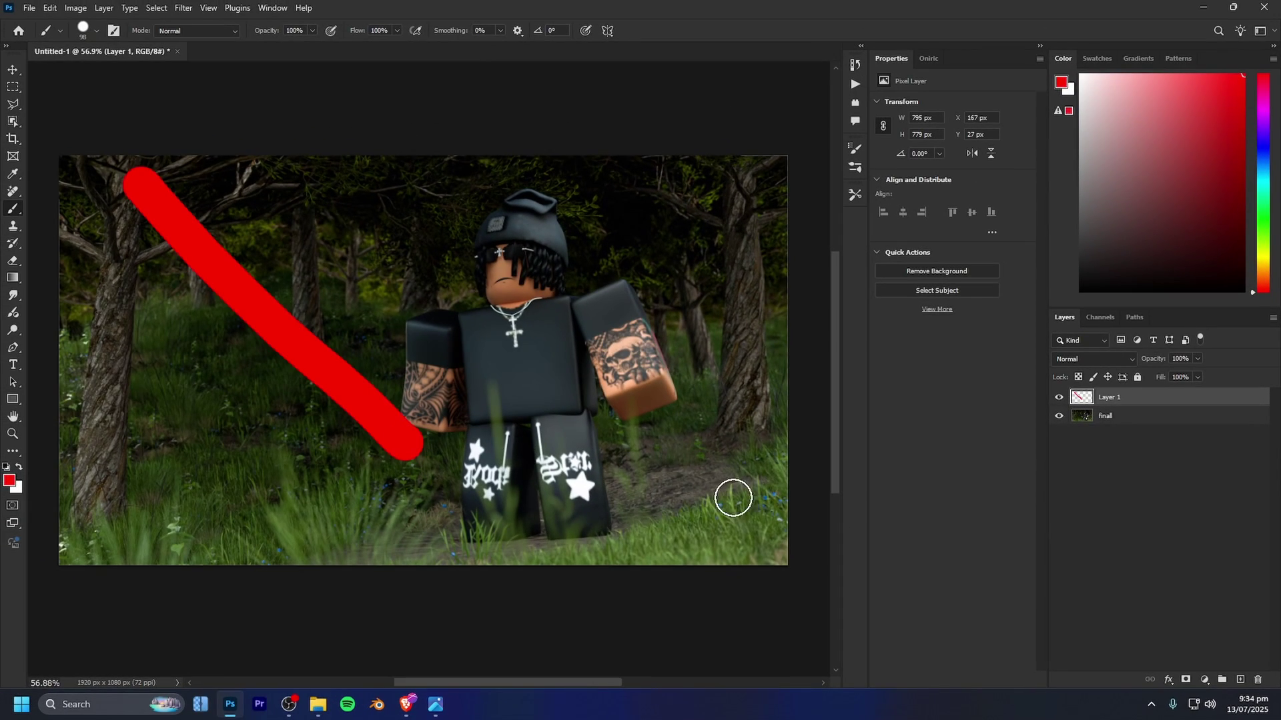
- Add four more blank layers to the document, stacked above the red stroke's layer
left_click(1240, 680)
left_click(1240, 679)
left_click(1240, 680)
left_click(1240, 680)
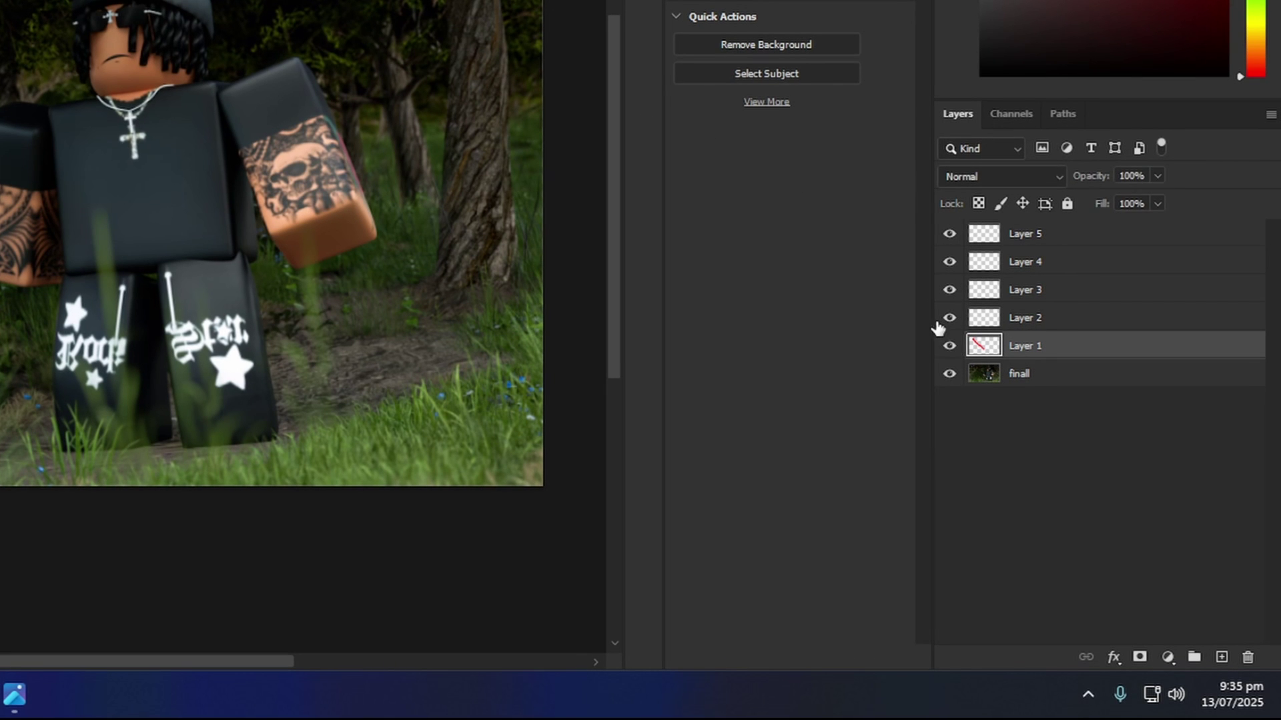
- Erase the middle section of the red stroke on Layer 1
left_click(950, 347)
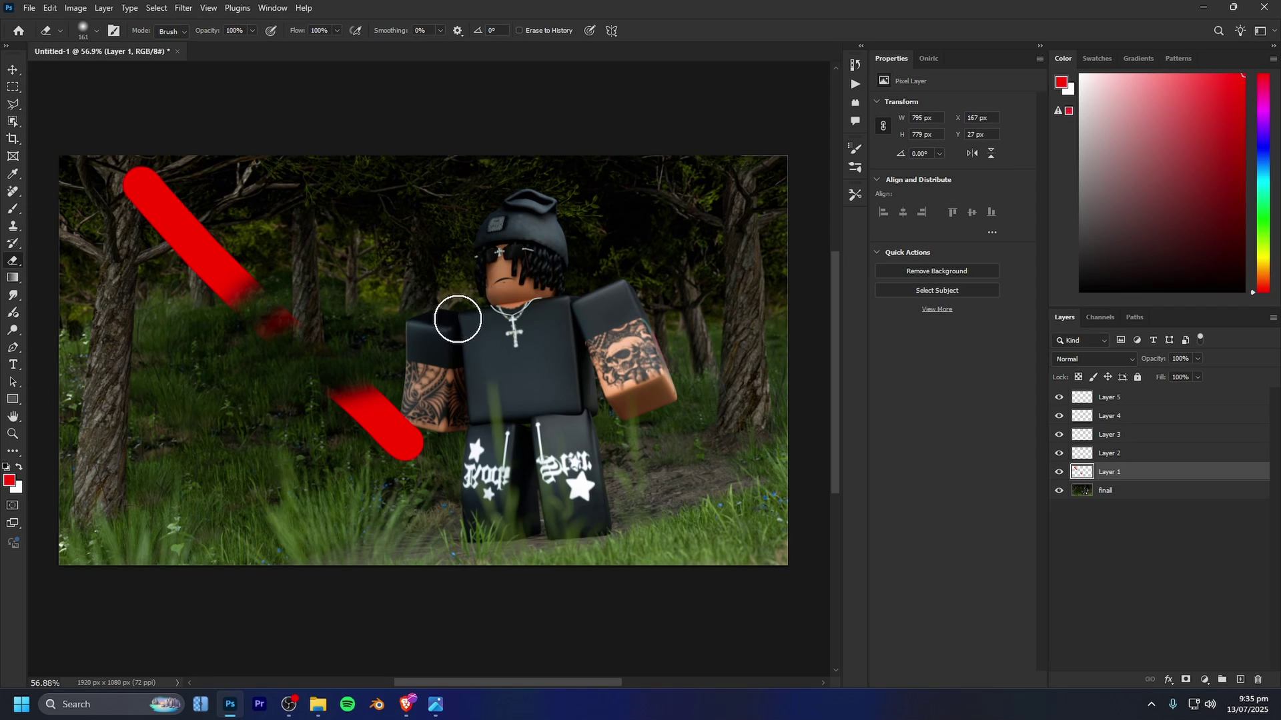
key("ctrl+t")
left_click_drag(563, 323, 534, 305)
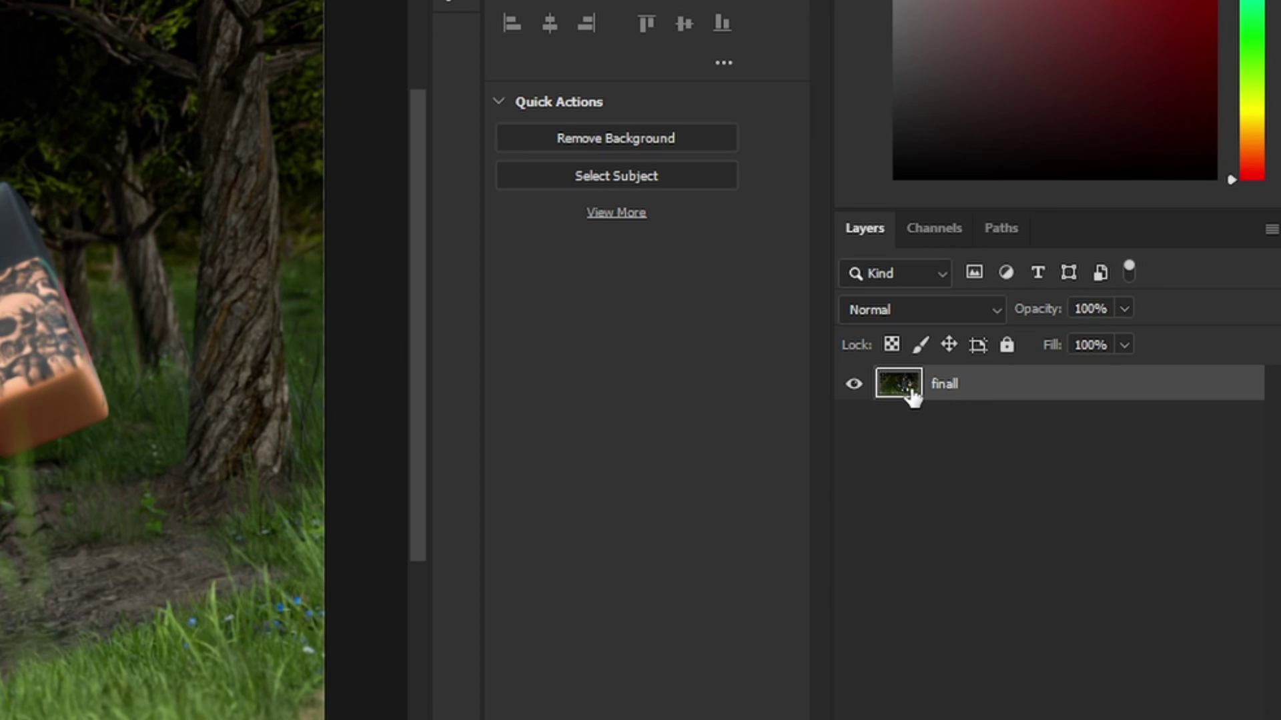
- Convert the finall layer to a smart object and commit the placed hammer-and-wrench image above it
right_click(998, 393)
left_click(1079, 246)
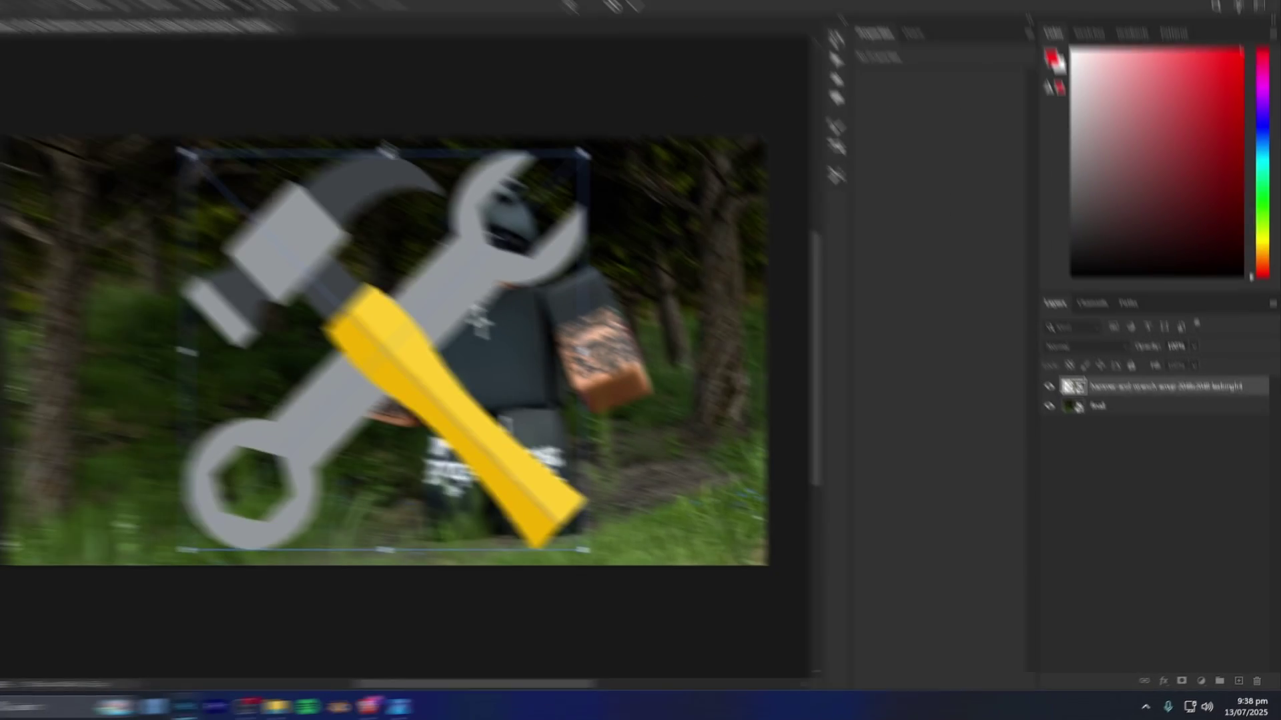
left_click_drag(452, 170, 423, 176)
key("Return")
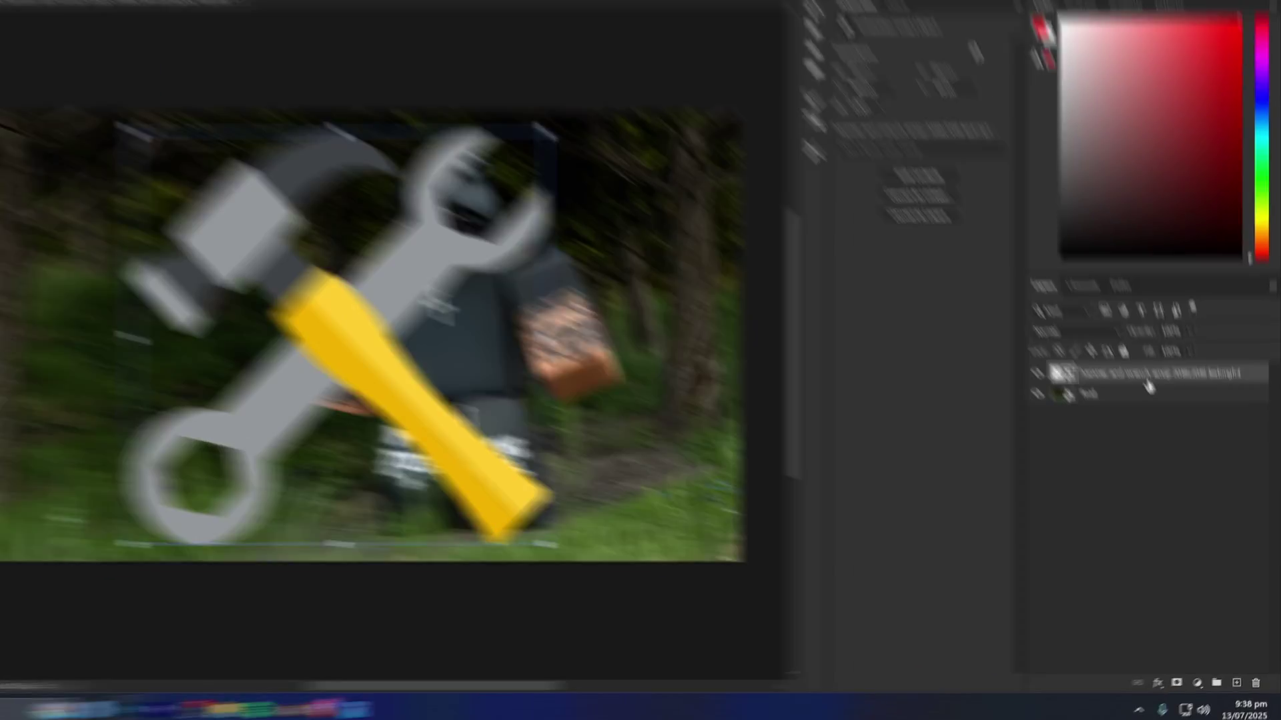
- Rasterize the hammer-and-wrench layer and scale it down to about 86 by 86 px near the canvas's lower edge
right_click(1179, 399)
left_click(848, 637)
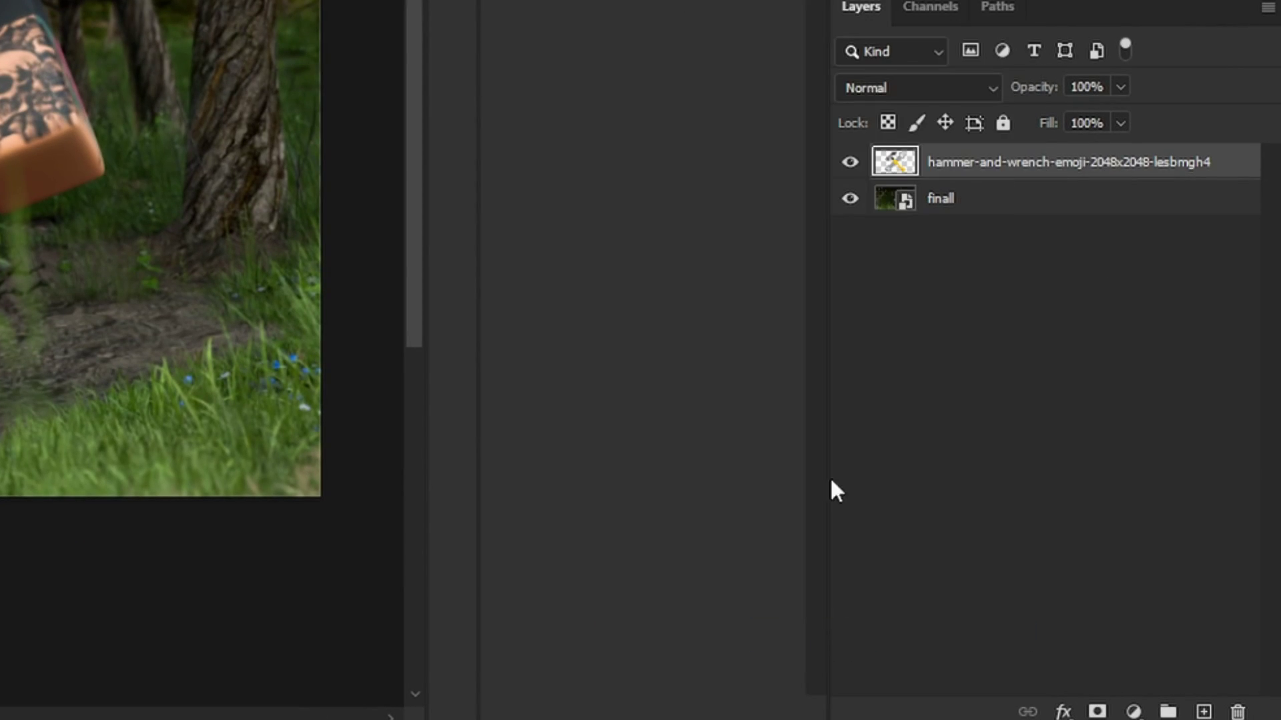
key("ctrl+t")
left_click_drag(424, 178, 430, 448)
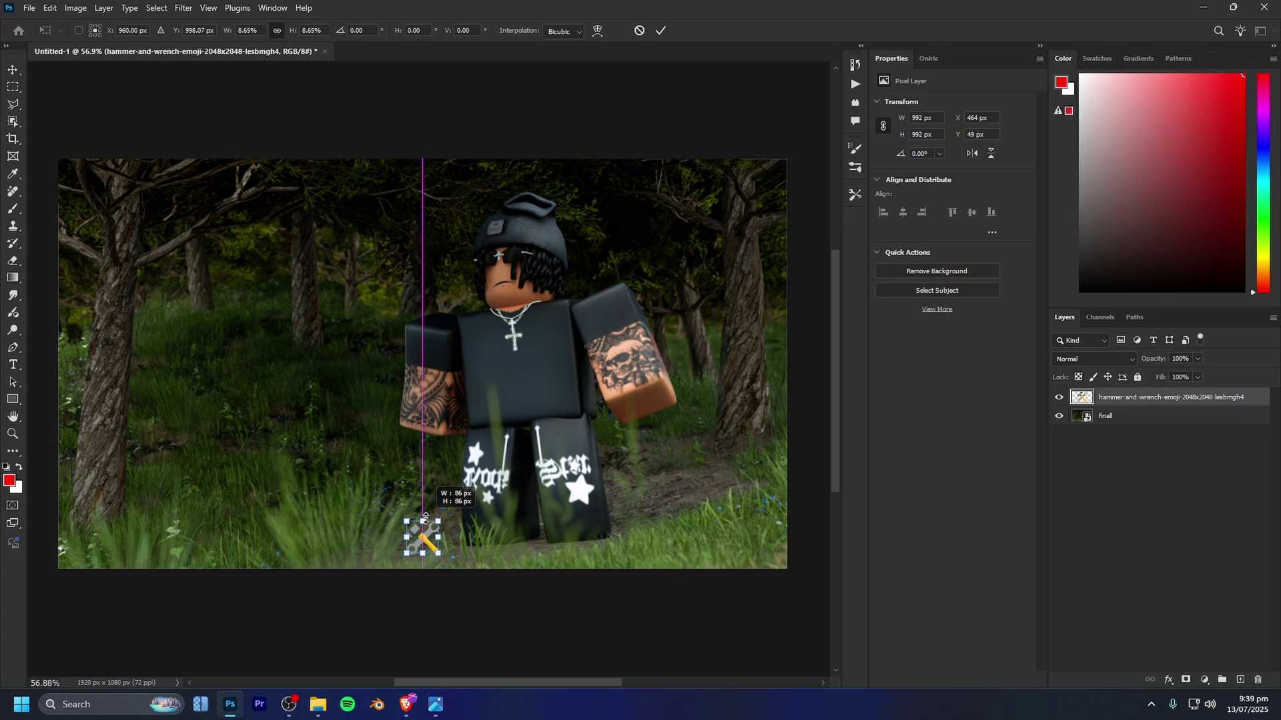
- Scale the tiny rasterized hammer-and-wrench image back up to about 1155.7% so it nearly spans the canvas height
left_click_drag(424, 524, 422, 177)
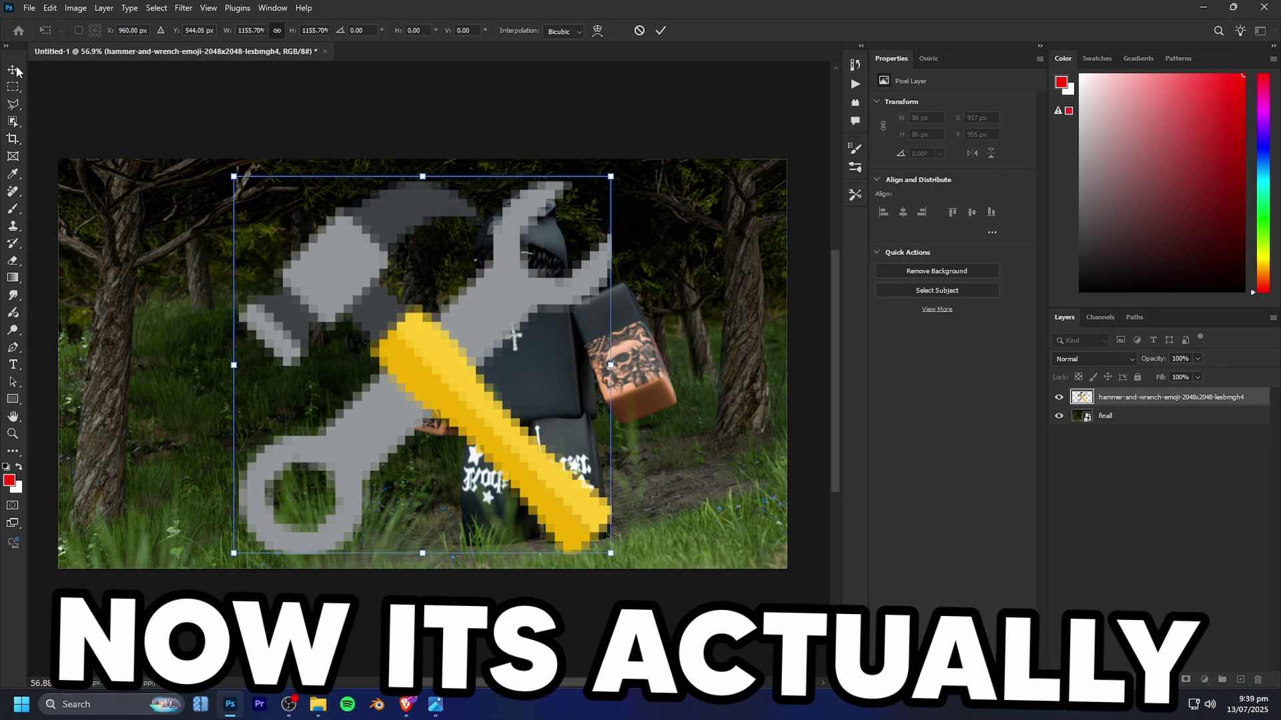
left_click(16, 72)
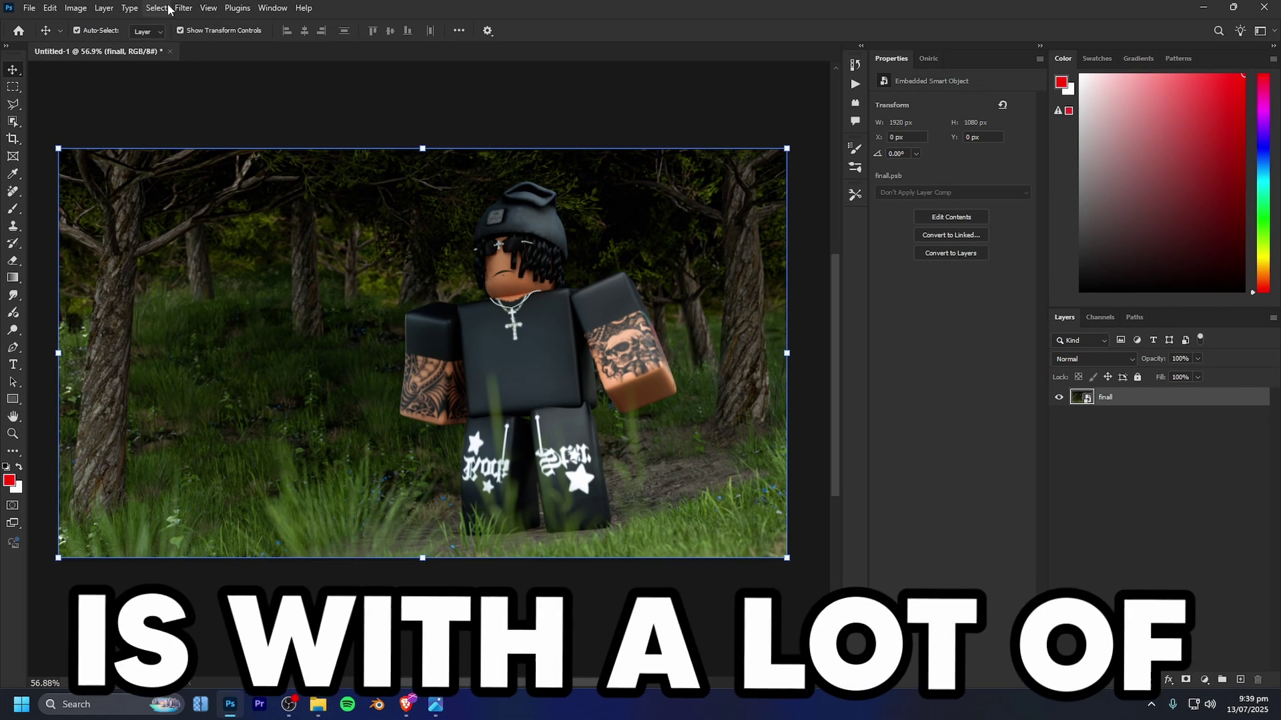
- Apply a Camera Raw filter to the finall smart object with exposure +0.85, contrast +20 and strongly raised saturation
left_click(181, 8)
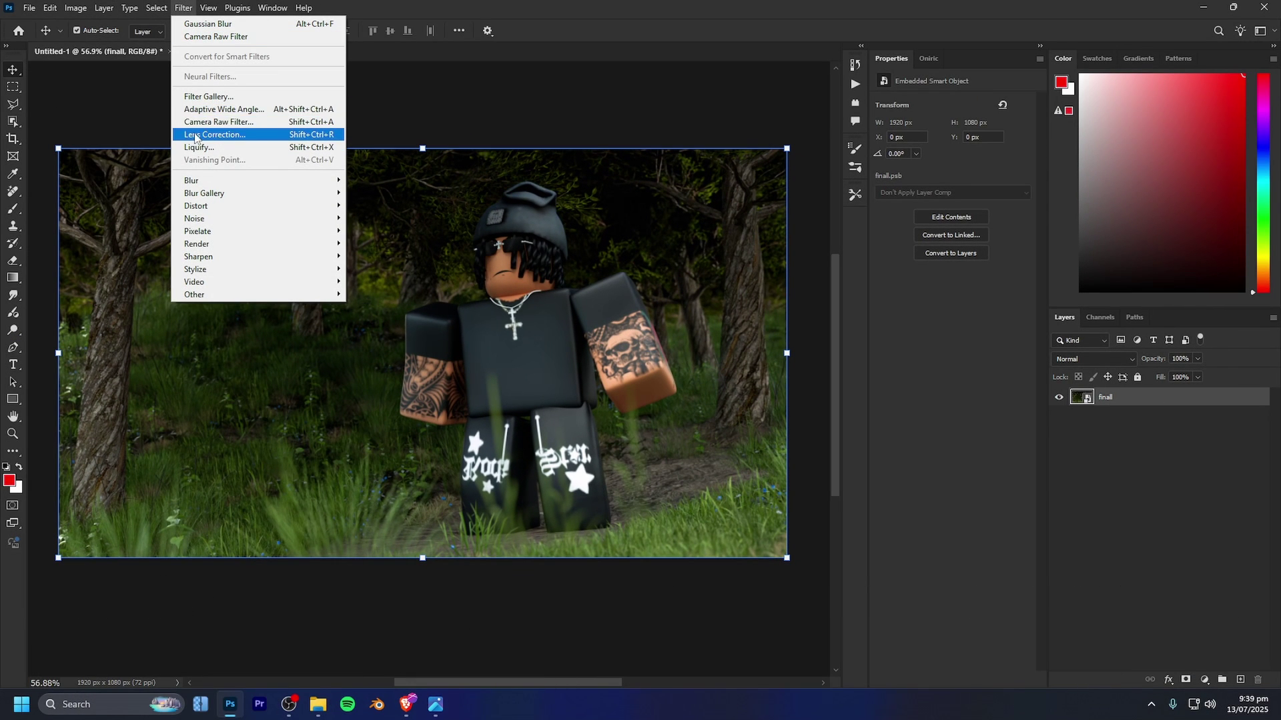
left_click(1108, 400)
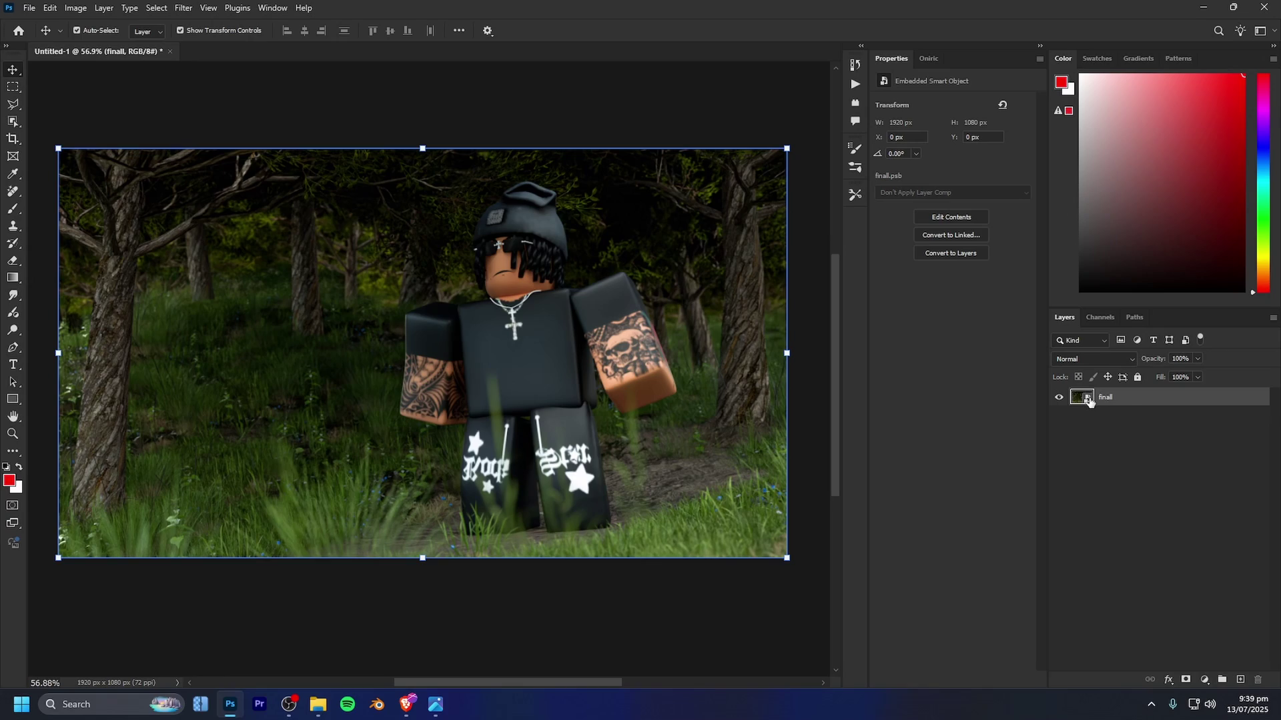
left_click(184, 8)
left_click(241, 122)
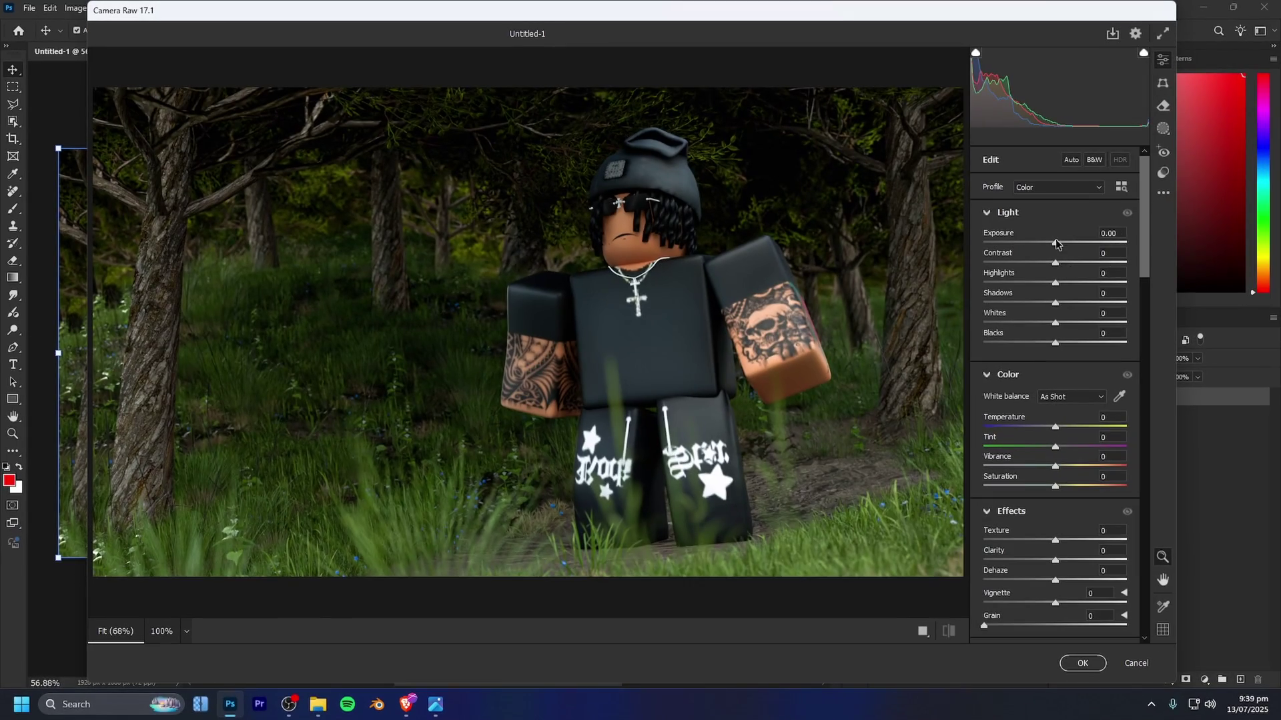
left_click_drag(1056, 244, 1066, 244)
left_click_drag(1055, 263, 1066, 265)
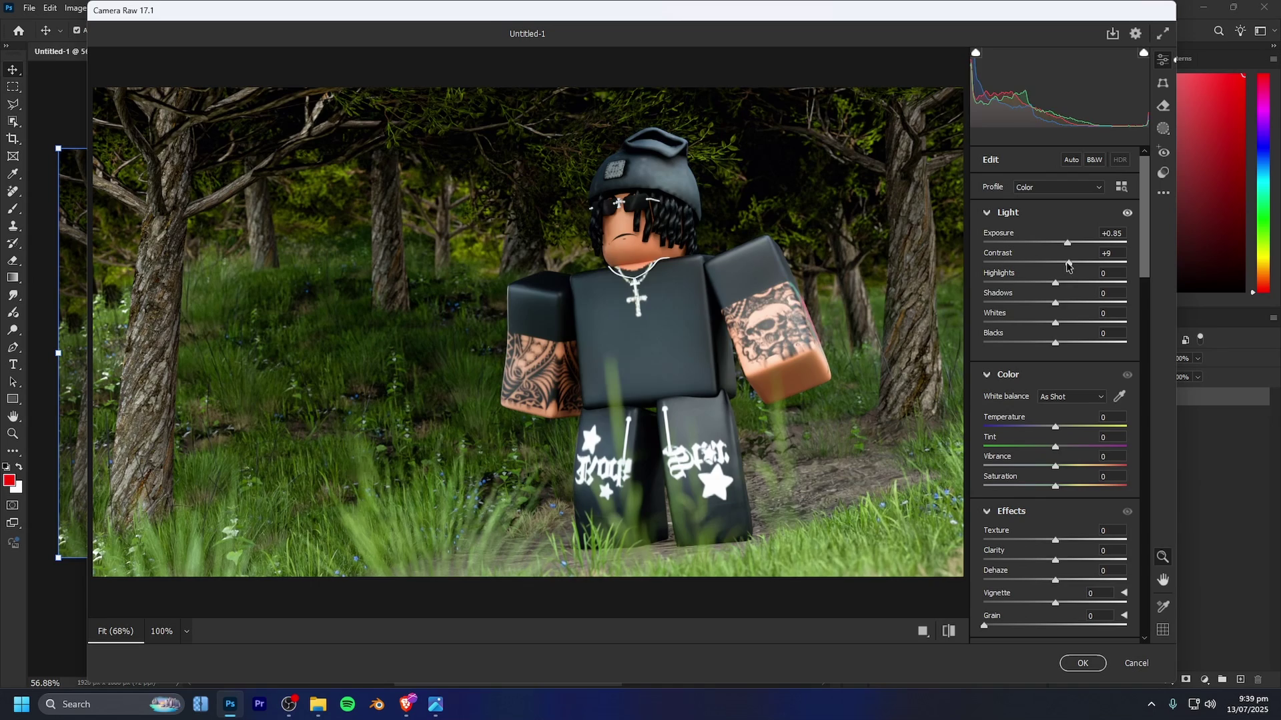
left_click(1084, 664)
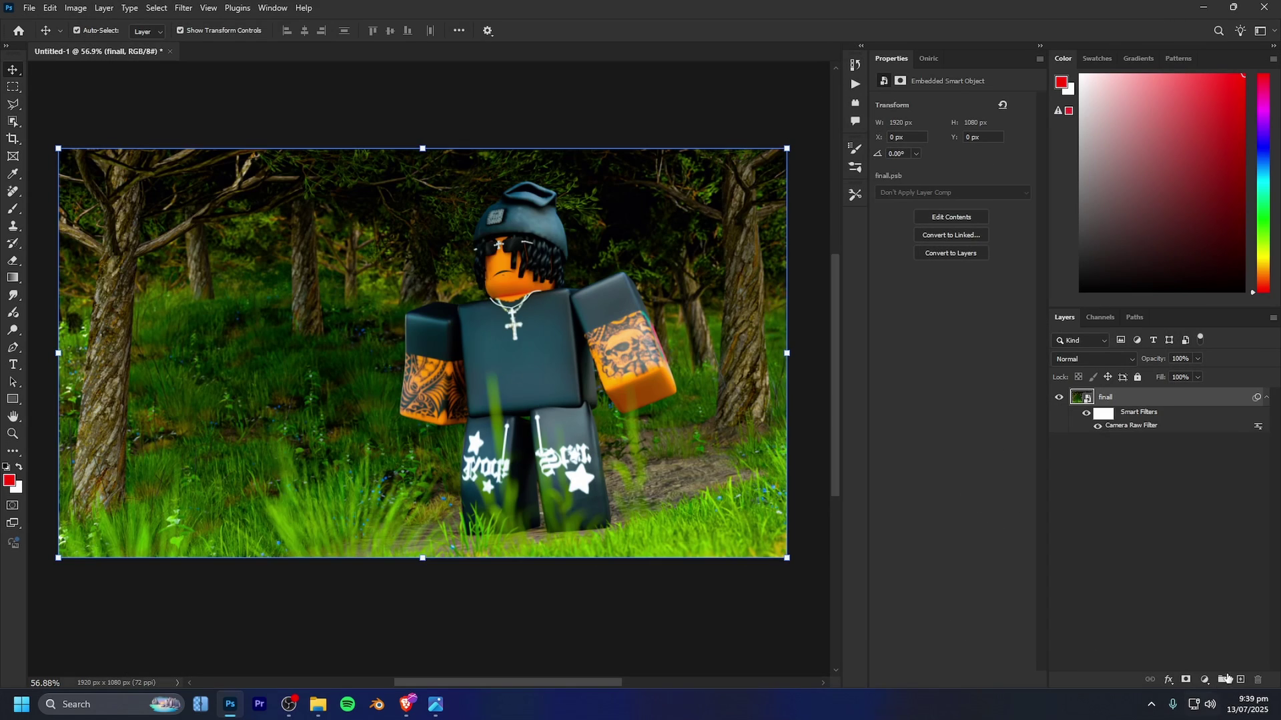
- Add four blank layers above the filtered finall smart object
left_click(1240, 680)
left_click(1240, 680)
left_click(1240, 680)
left_click(1240, 679)
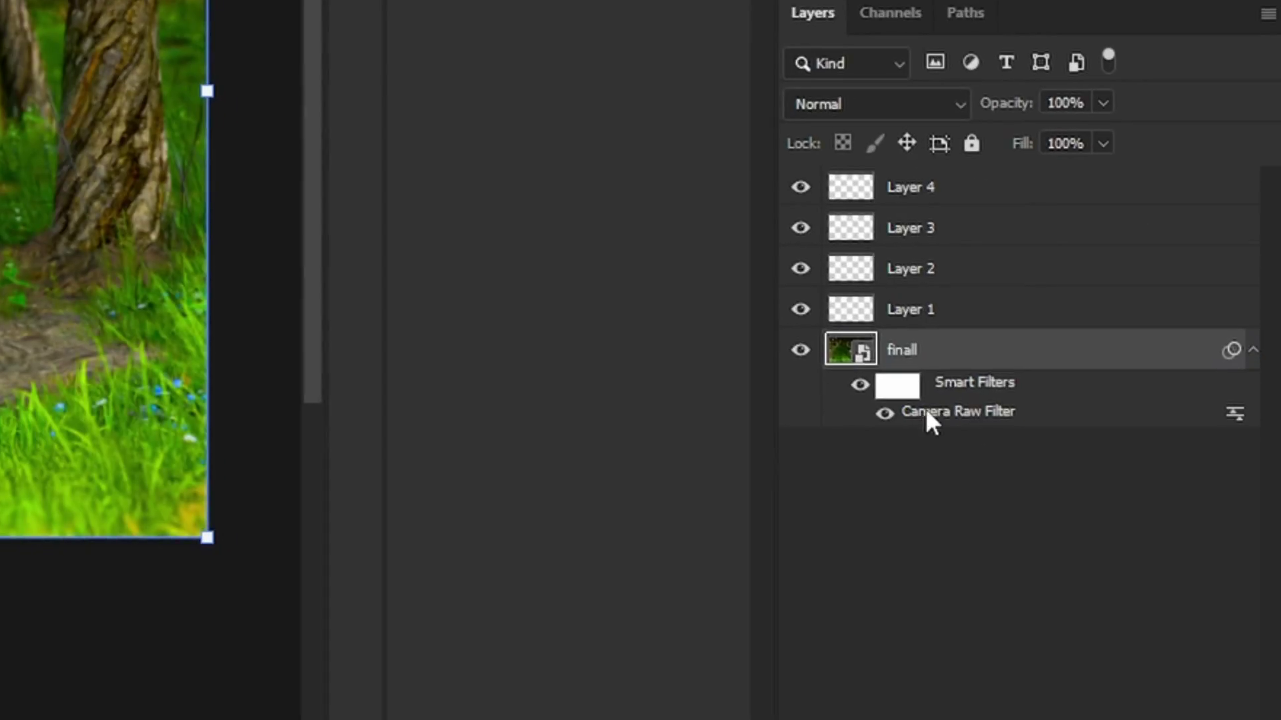
- Reduce the saturation in finall's Camera Raw smart filter, and hide and reshow the filter to compare
double_click(1122, 501)
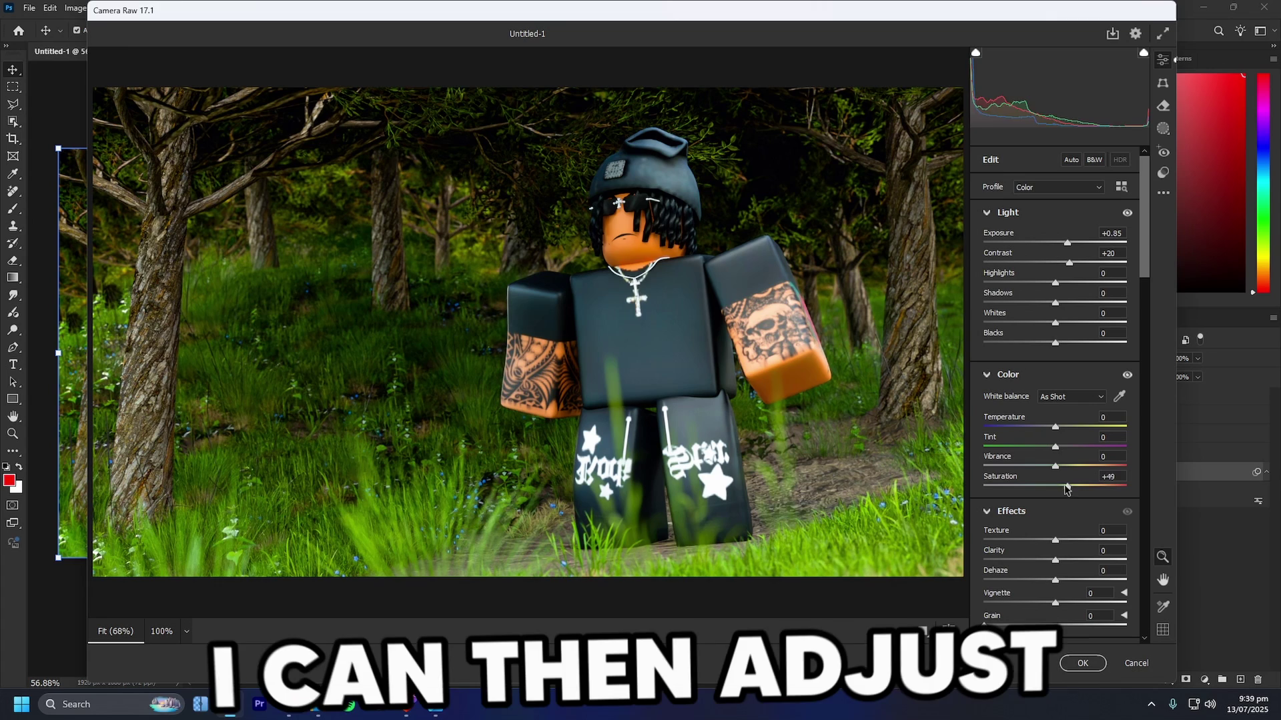
left_click(1082, 664)
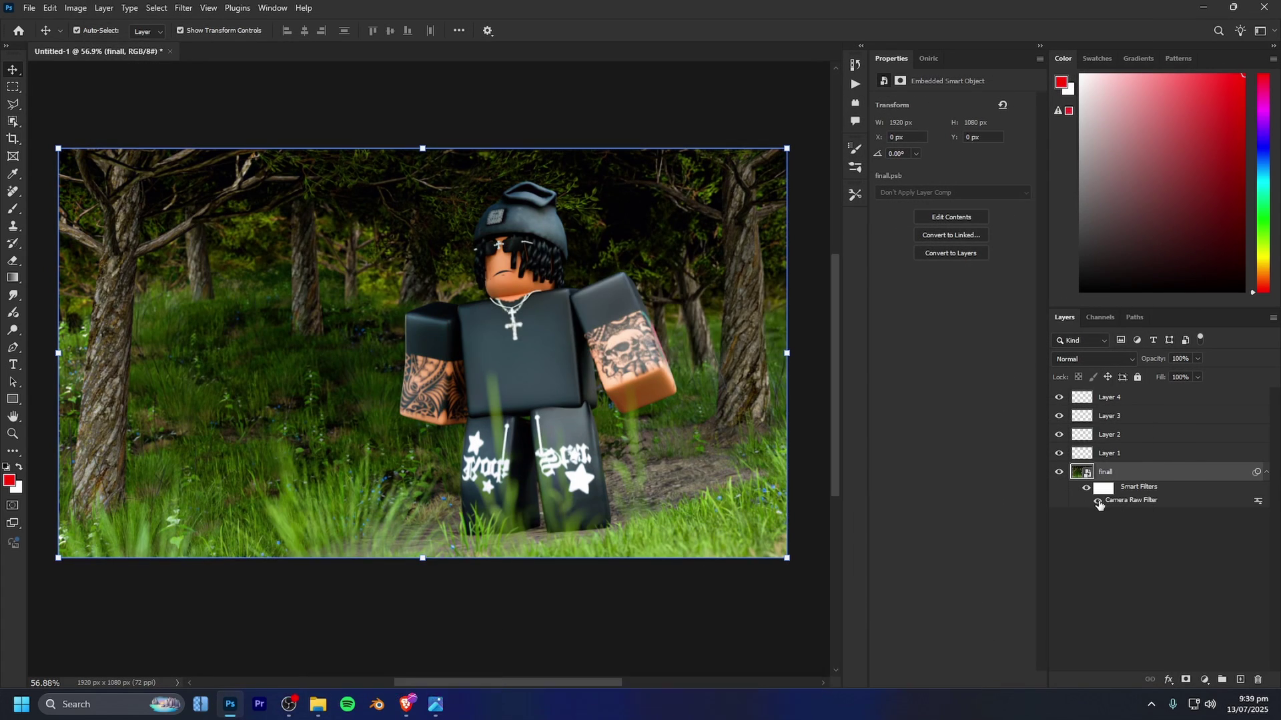
left_click(1098, 501)
left_click(1098, 501)
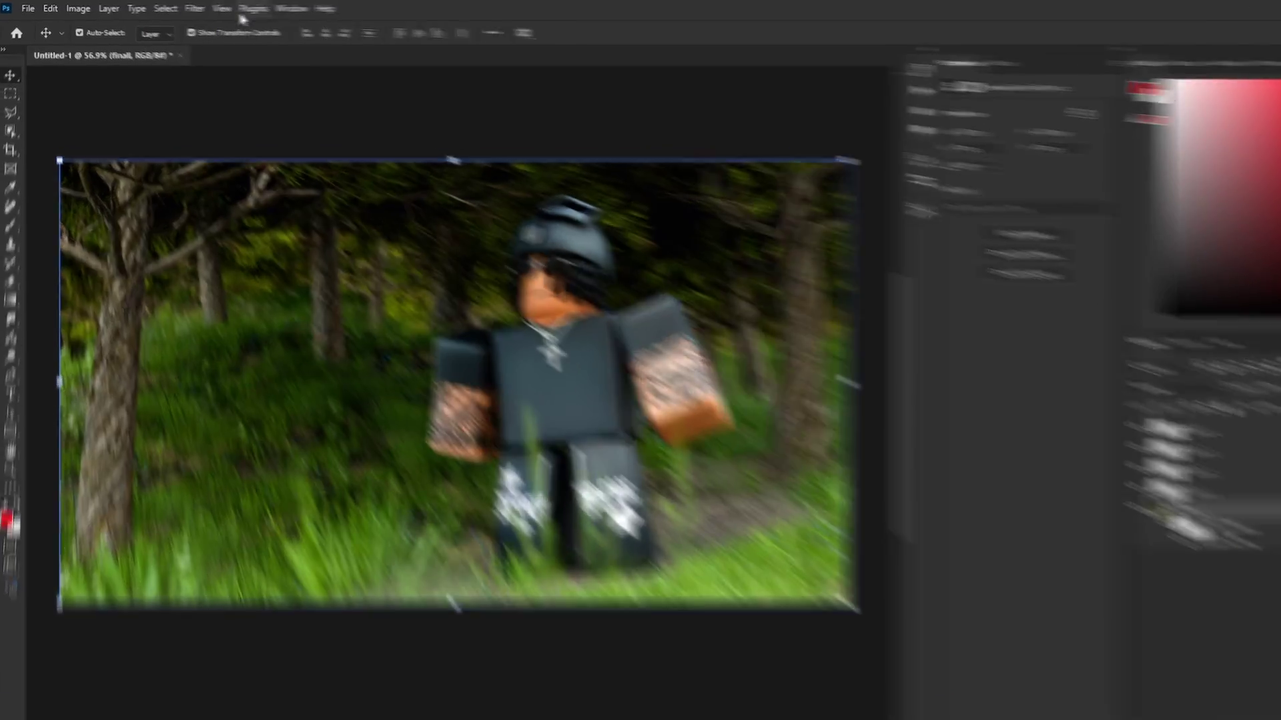
- Apply a Gaussian Blur smart filter with a radius of 7.8 pixels to finall, and hide and reshow it to compare
left_click(183, 8)
mouse_move(193, 179)
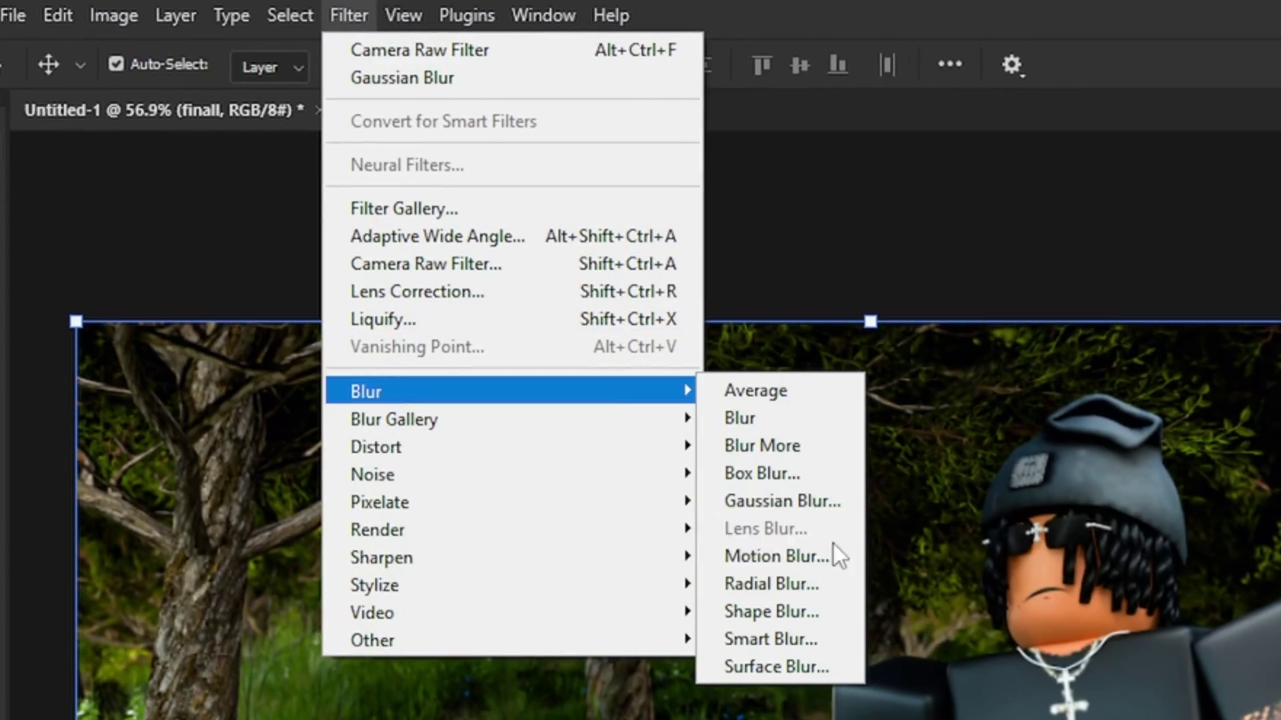
left_click(399, 237)
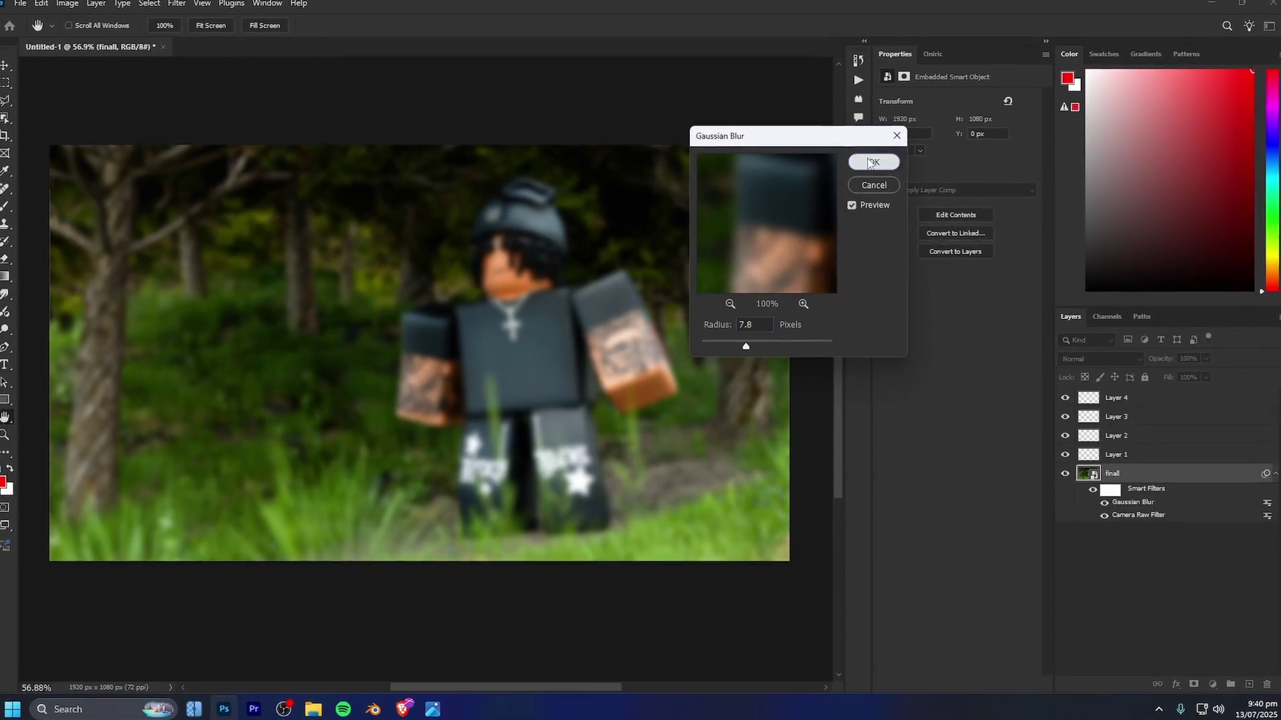
left_click(873, 163)
left_click(1108, 503)
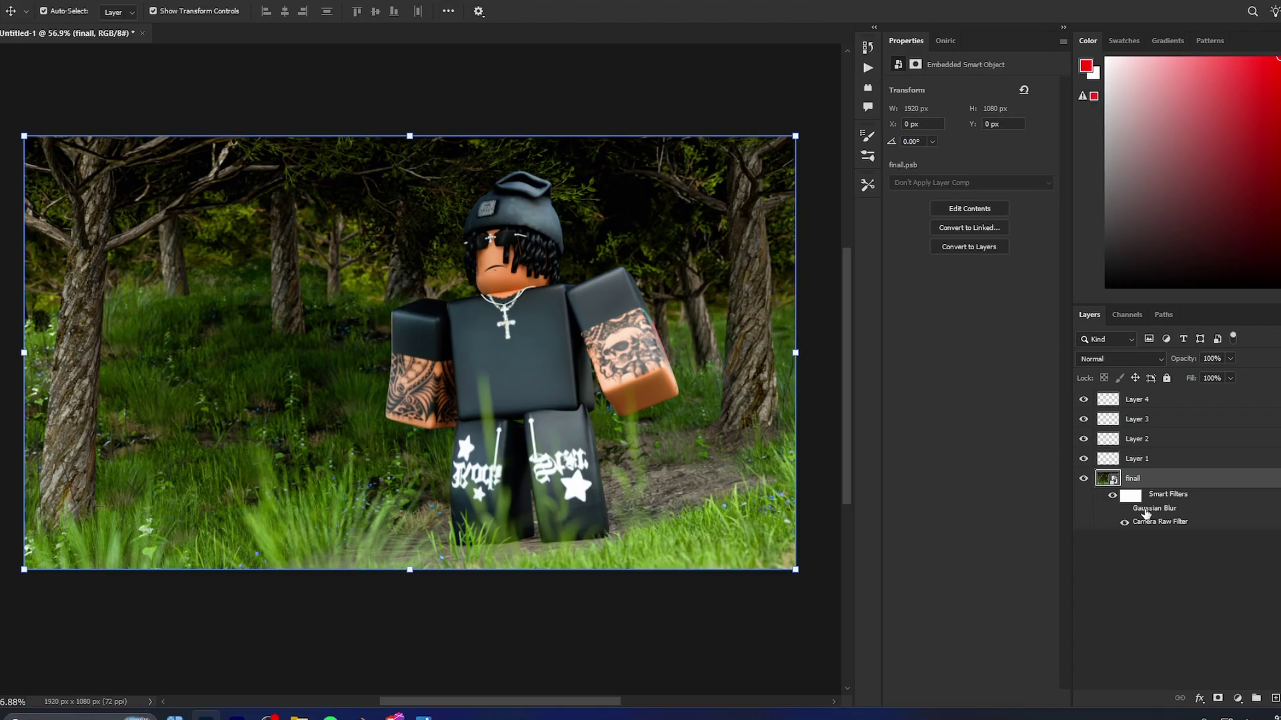
left_click(1129, 510)
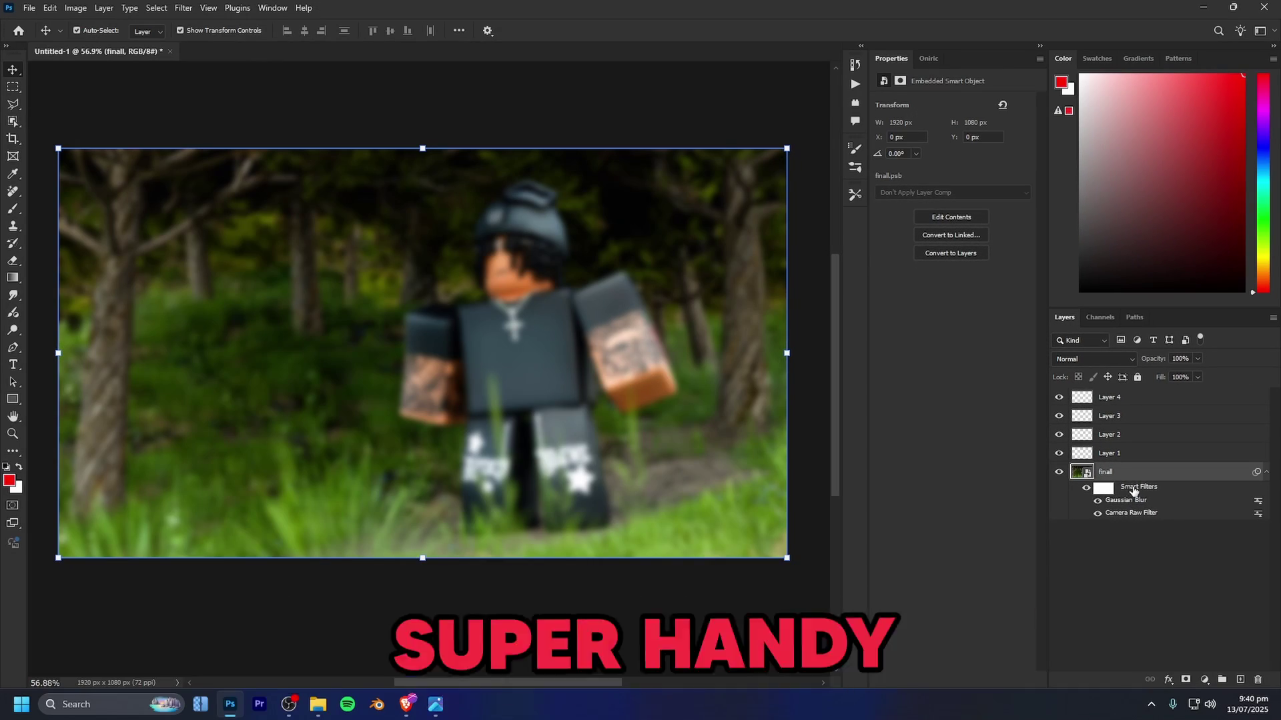
- Remove all smart filters from the finall smart object
left_click_drag(1133, 492, 1258, 679)
right_click(1118, 473)
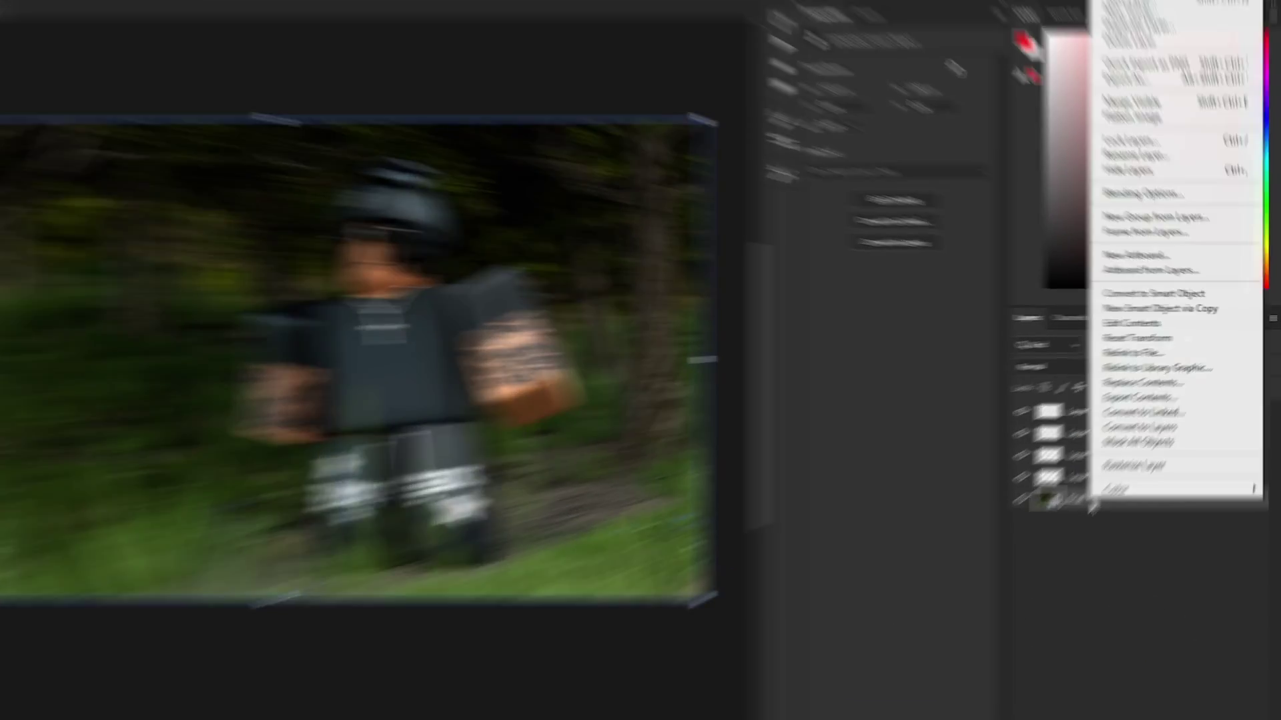
left_click(1134, 465)
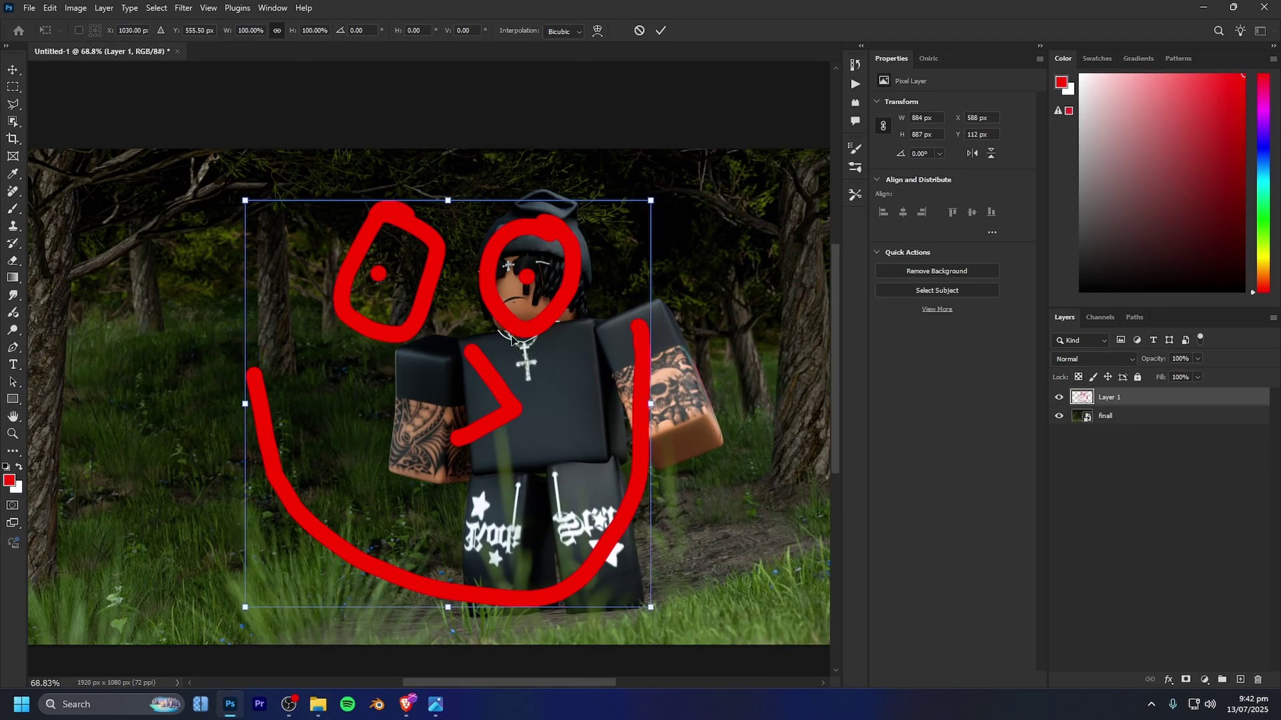
- Erase parts of the eyes and nose of the red face on Layer 1, and undo the erasing
key("Return")
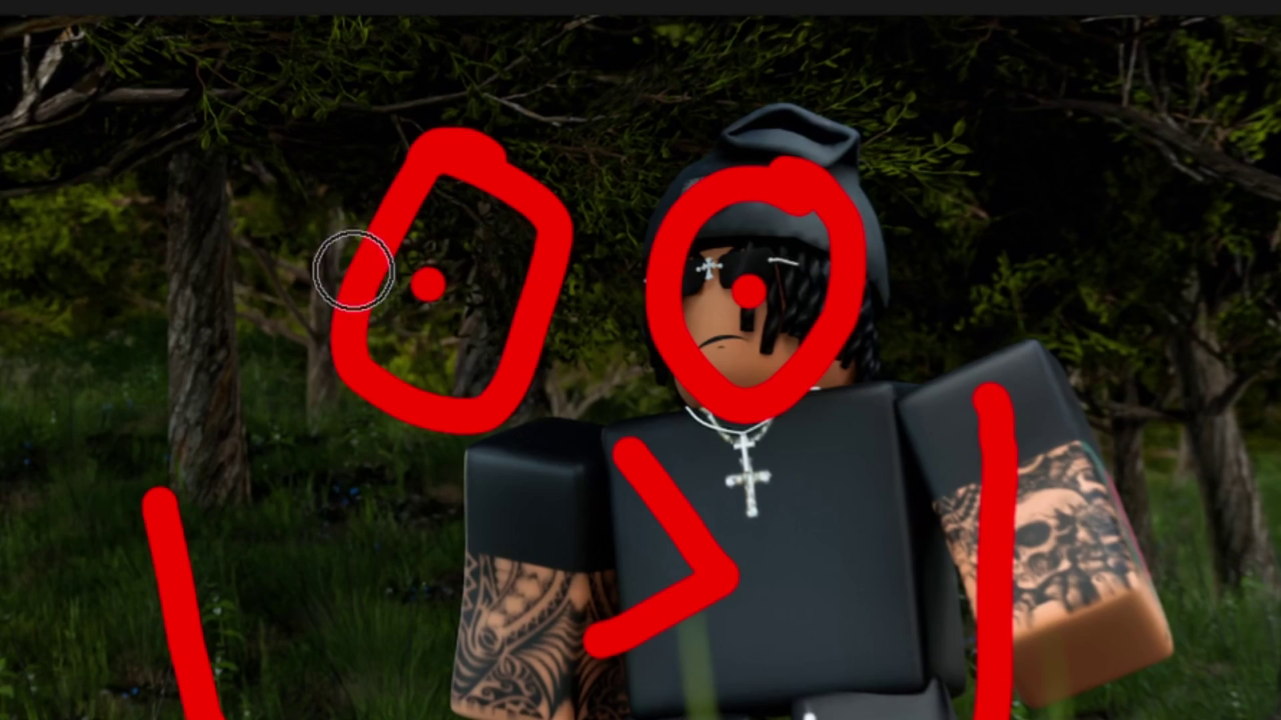
mouse_move(346, 266)
left_mouse_down()
mouse_move(565, 340)
mouse_move(546, 306)
mouse_move(667, 314)
mouse_move(427, 322)
left_mouse_up()
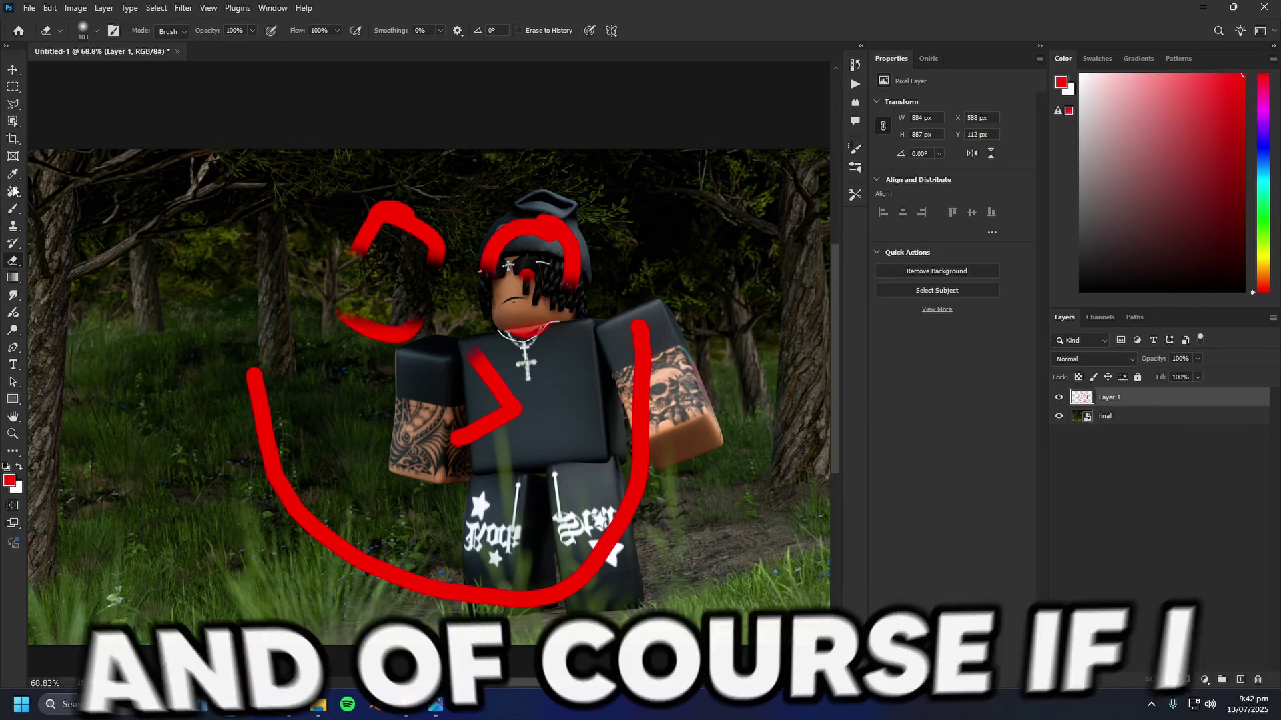
mouse_move(356, 251)
left_mouse_down()
mouse_move(342, 294)
mouse_move(414, 313)
mouse_move(432, 268)
left_mouse_up()
left_click_drag(468, 345, 485, 368)
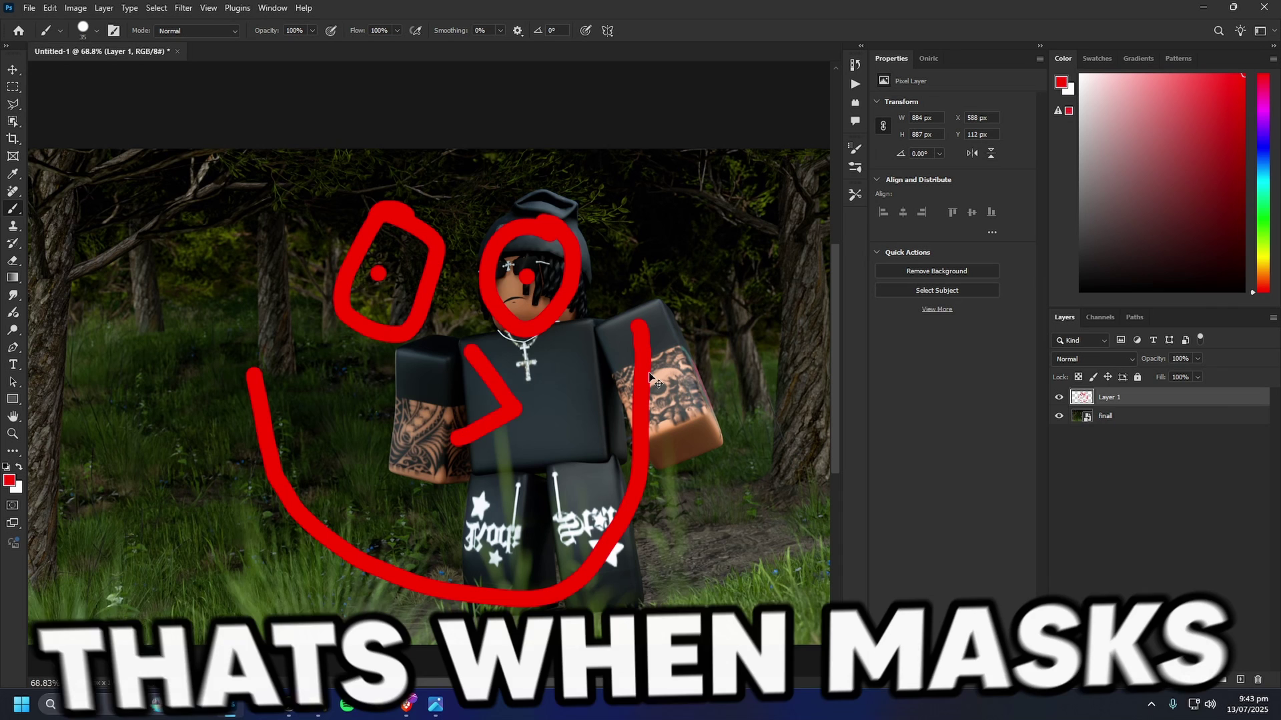
key("ctrl+z")
key("ctrl+shift+z")
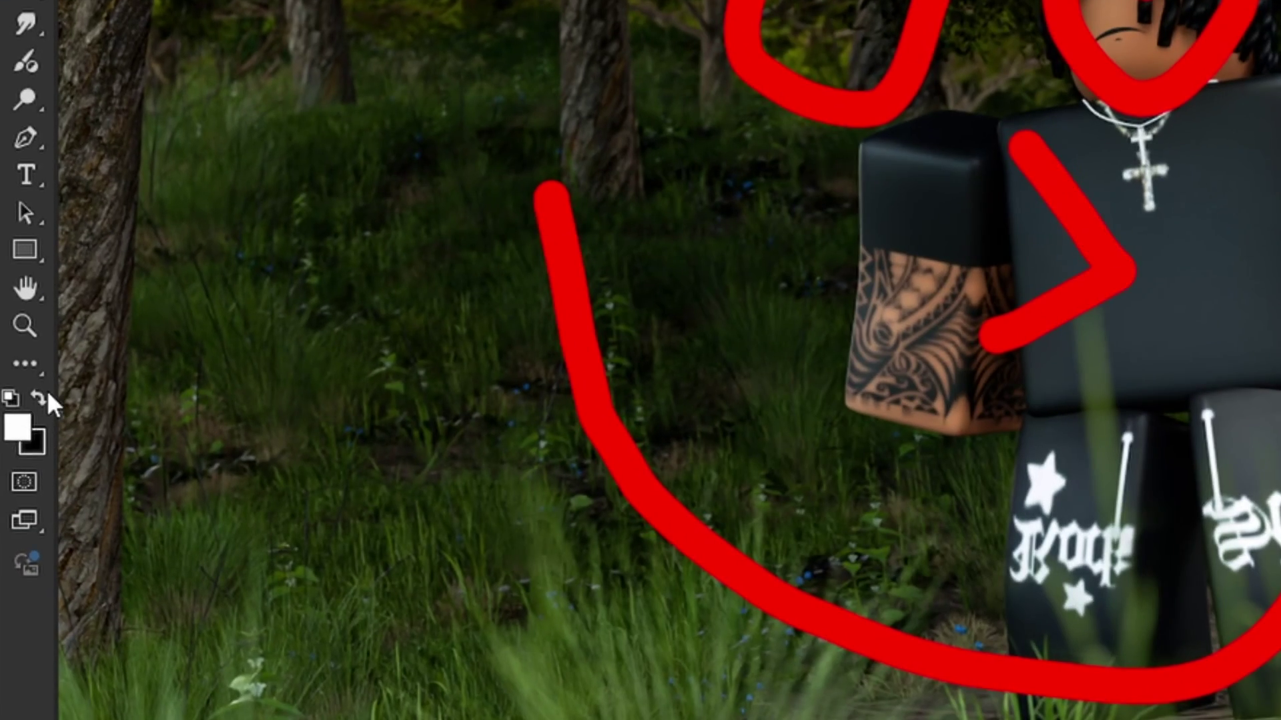
- Restore part of the masked eye beside the character on Layer 1's mask with white, and hide its lower edge with black
left_click(39, 397)
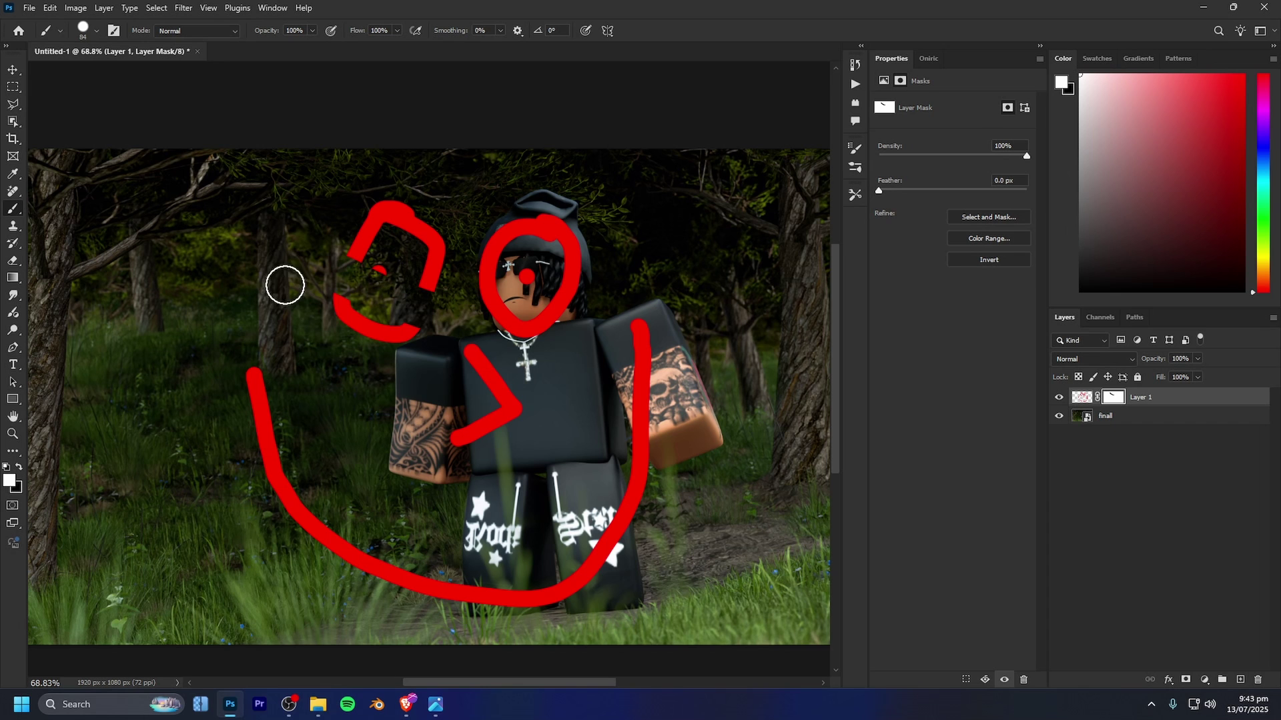
mouse_move(352, 309)
left_mouse_down()
mouse_move(377, 333)
mouse_move(415, 308)
mouse_move(414, 288)
mouse_move(432, 346)
left_mouse_up()
key("x")
left_click(399, 327)
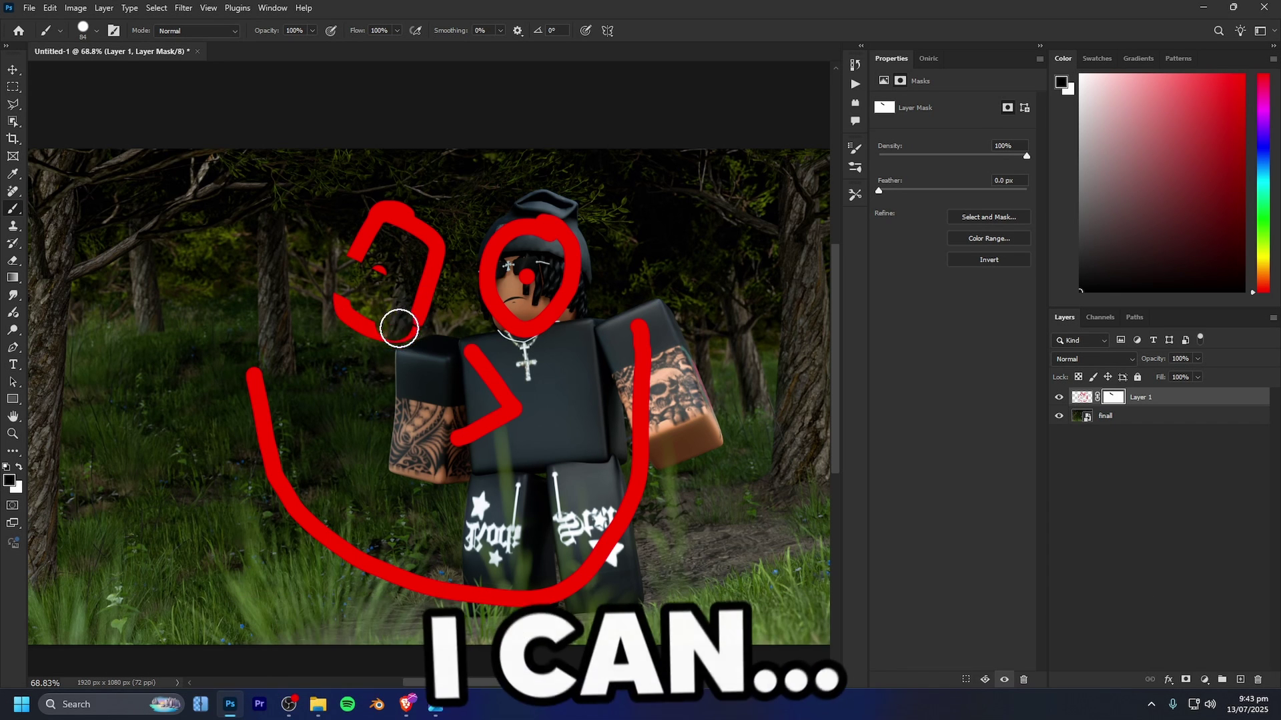
- Paint black on Layer 1's mask to hide parts of the red smile and the eye over the character's head
mouse_move(349, 509)
left_mouse_down()
mouse_move(466, 532)
mouse_move(587, 580)
mouse_move(714, 380)
left_mouse_up()
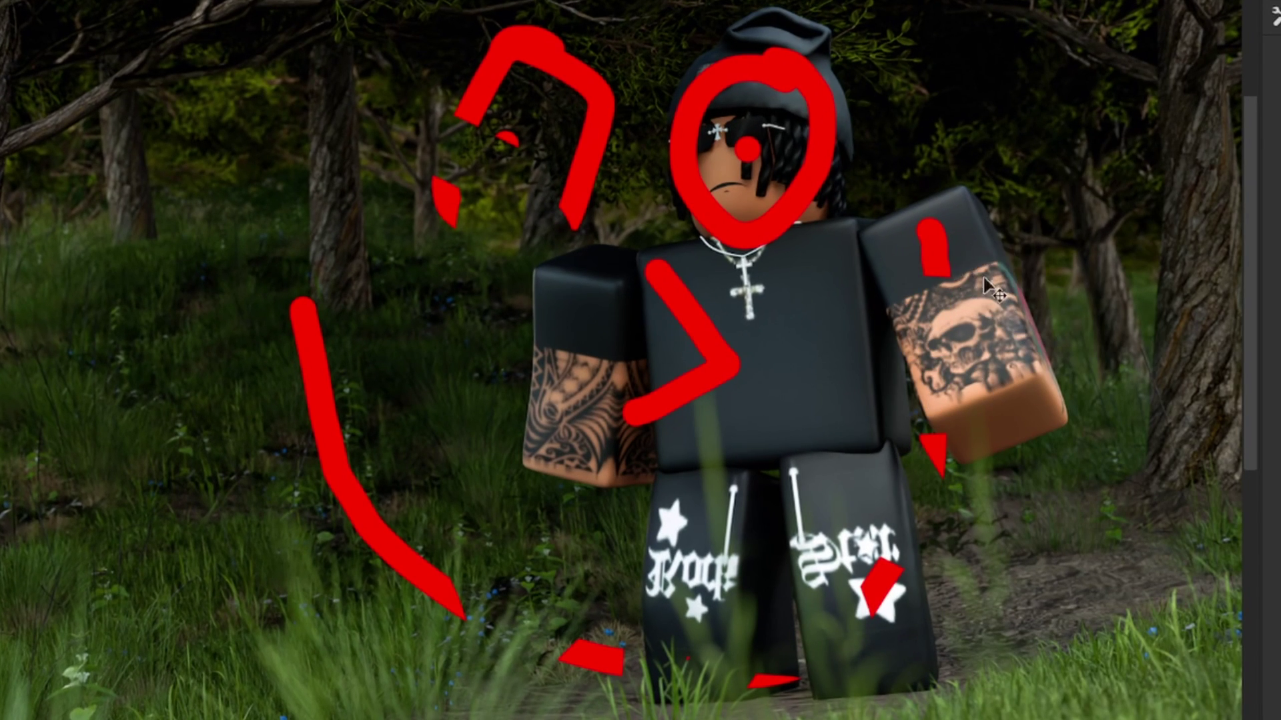
left_click(919, 210)
key("ctrl+alt+z")
left_click_drag(594, 195, 546, 198)
mouse_move(776, 50)
left_mouse_down()
mouse_move(914, 105)
mouse_move(833, 146)
mouse_move(813, 212)
mouse_move(777, 52)
left_mouse_up()
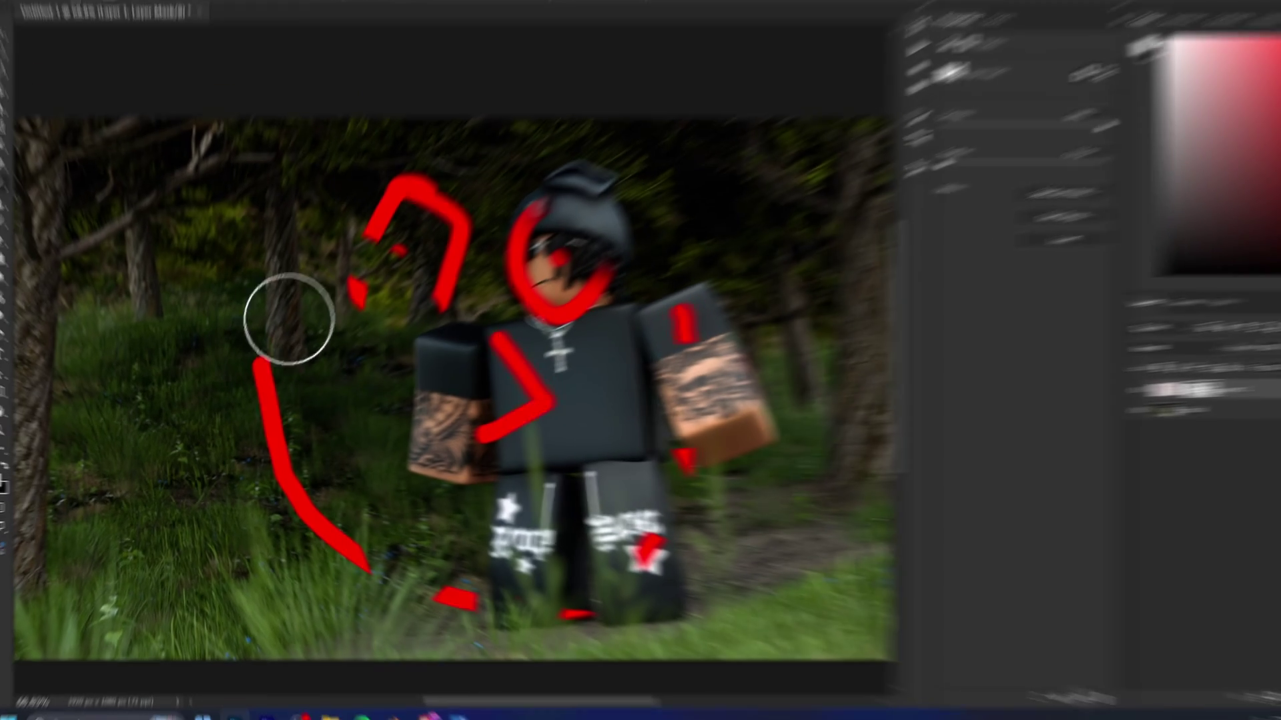
mouse_move(288, 318)
left_mouse_down()
mouse_move(267, 260)
mouse_move(421, 367)
mouse_move(453, 286)
left_mouse_up()
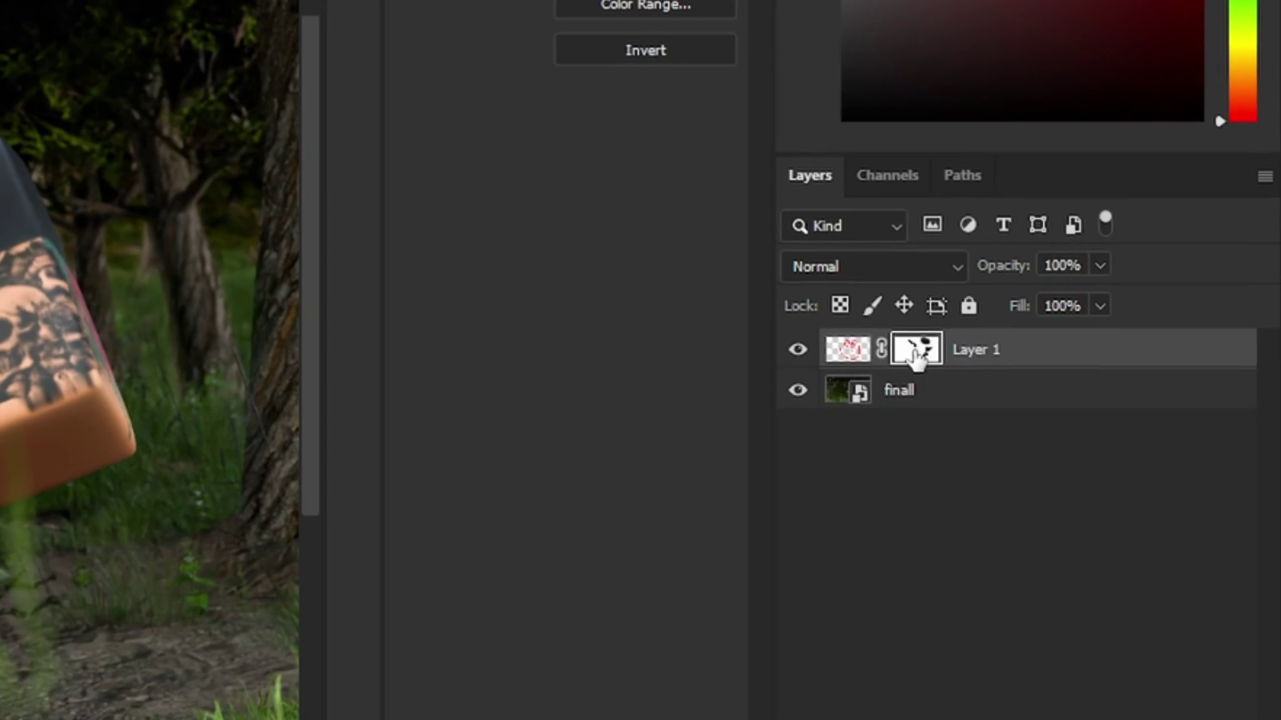
- Inspect Layer 1's mask on its own, and undo the removal of the mask
left_click_drag(909, 351, 900, 350)
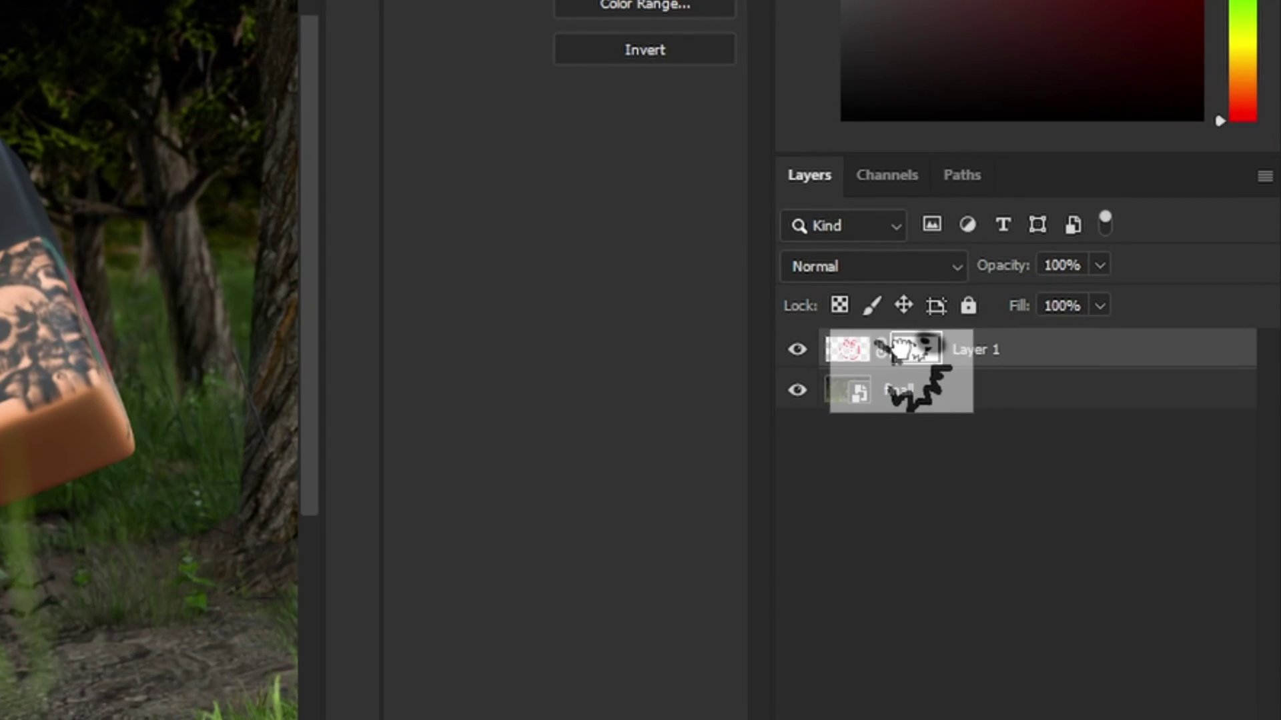
left_click(915, 354, "alt")
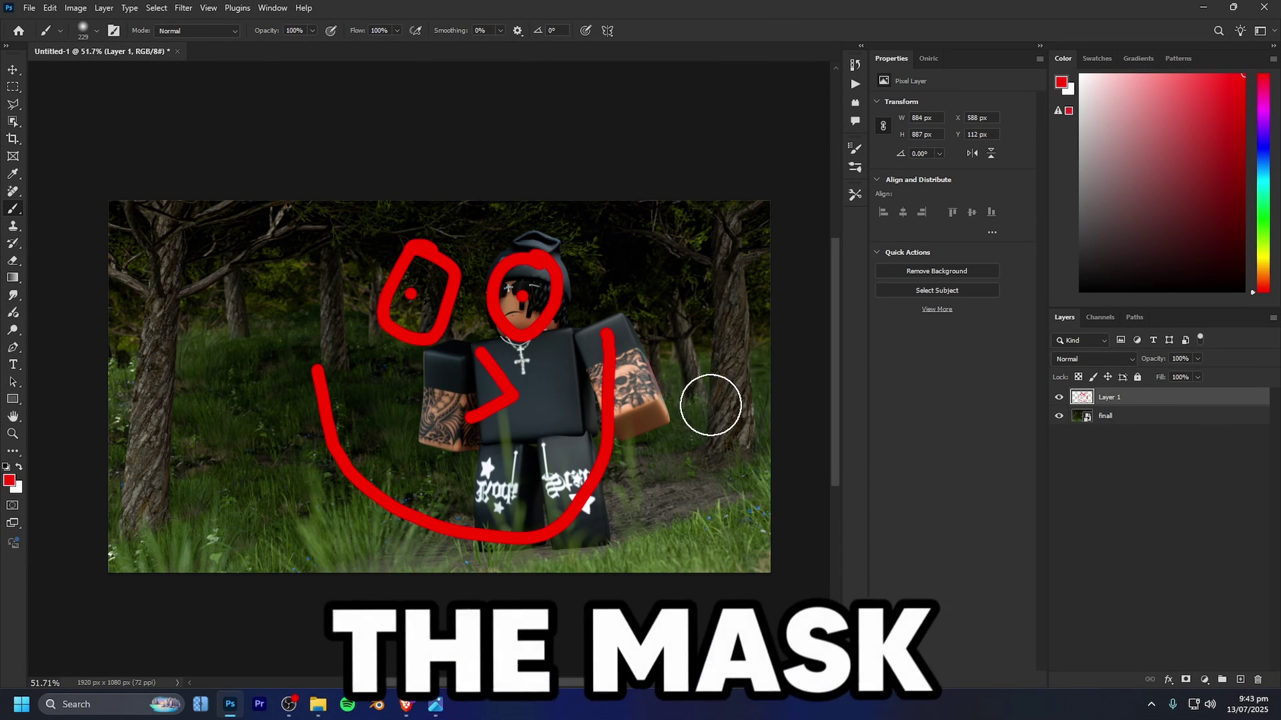
key("ctrl+z")
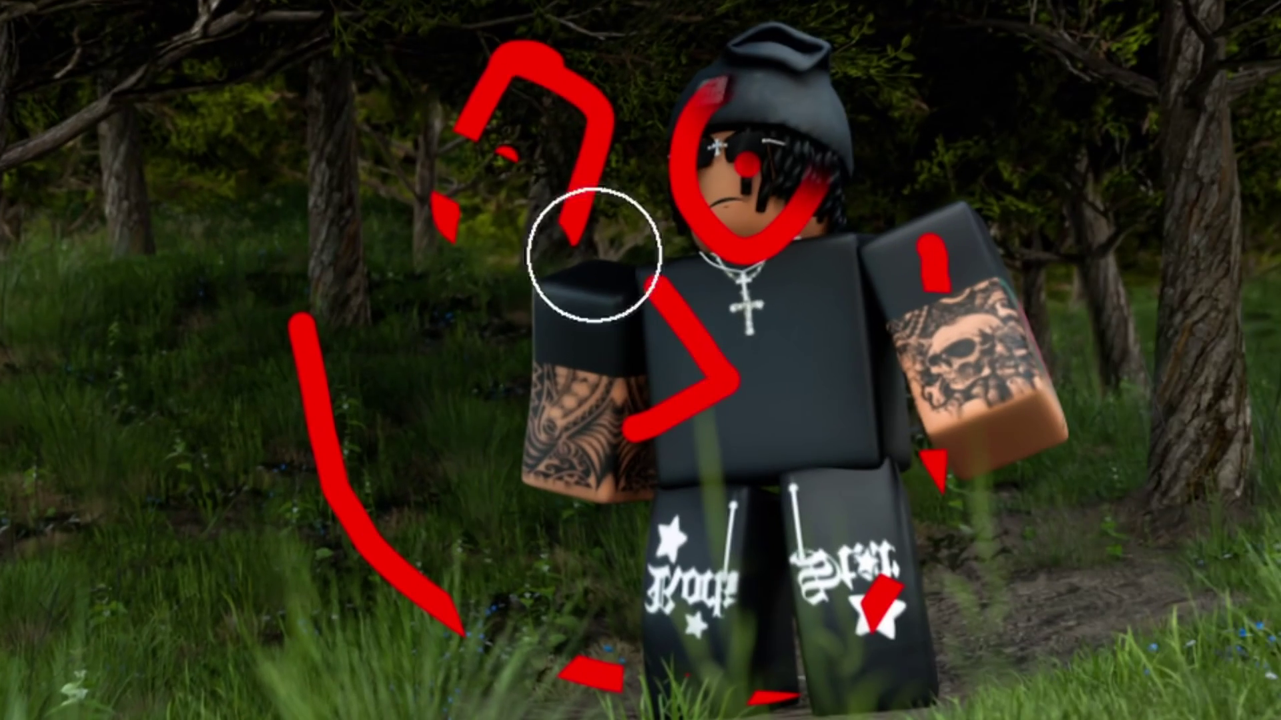
- Paint white on Layer 1's mask to bring back both red eyes completely
left_click_drag(453, 337, 400, 303)
left_click_drag(608, 194, 781, 143)
scroll(782, 146, "up", 3)
scroll(781, 146, "left", 1)
scroll(782, 147, "down", 1)
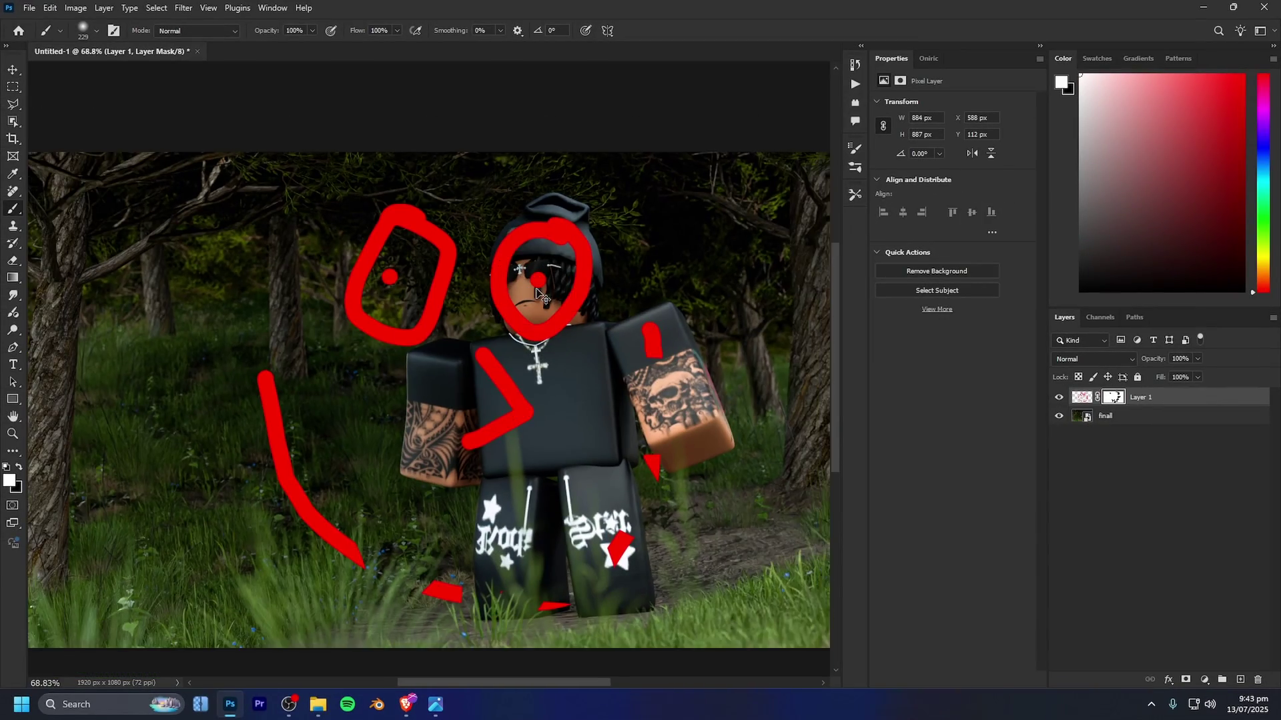
scroll(543, 286, "down", 2)
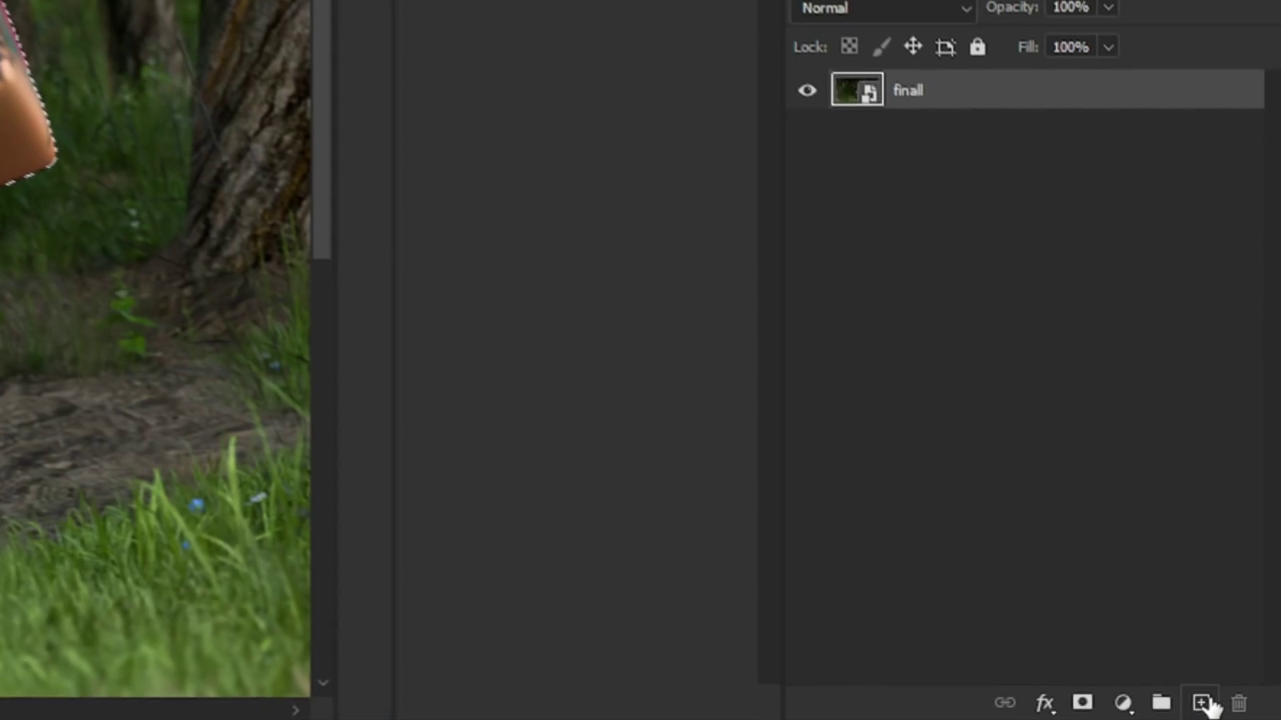
- Add a blank layer above finall, mask it with the character selection, and view that mask on its own
left_click(1240, 680)
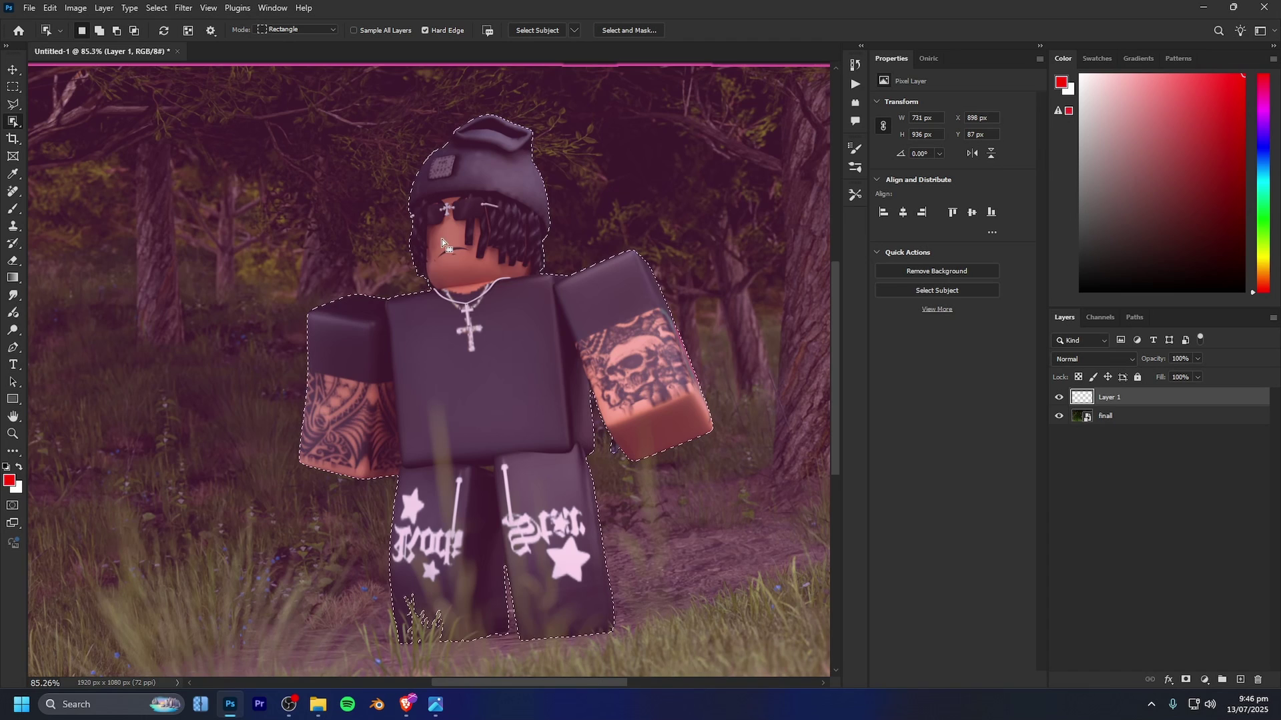
left_click(1185, 680)
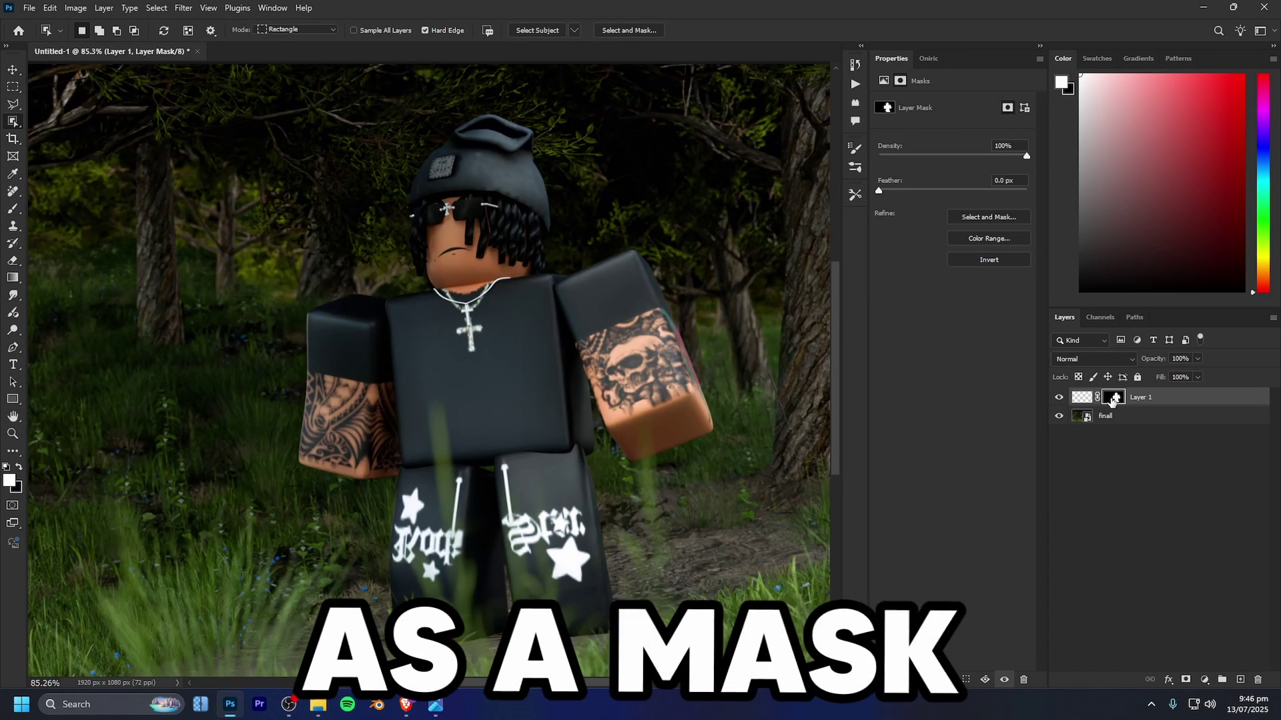
left_click(1113, 399, "alt")
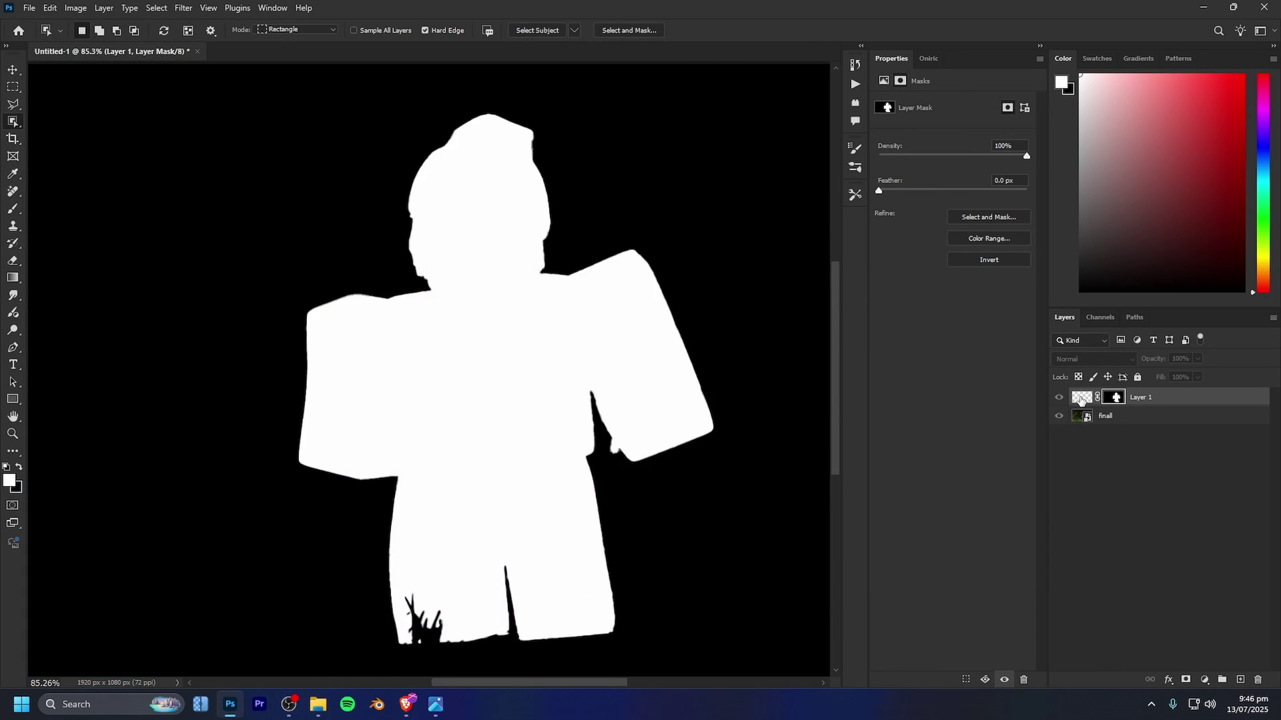
left_click(1082, 397)
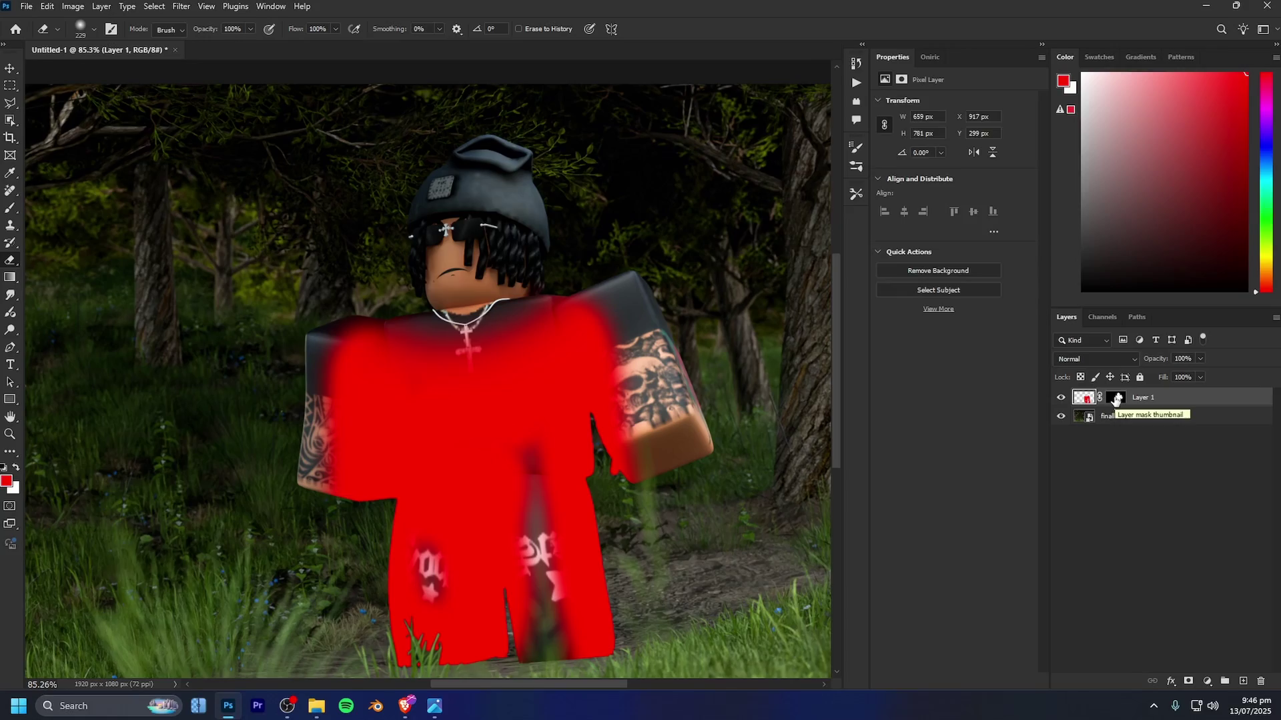
- Paint black on Layer 1's mask to hide the red paint over the character's torso and tattooed skull arm
left_click(1113, 397)
key("e")
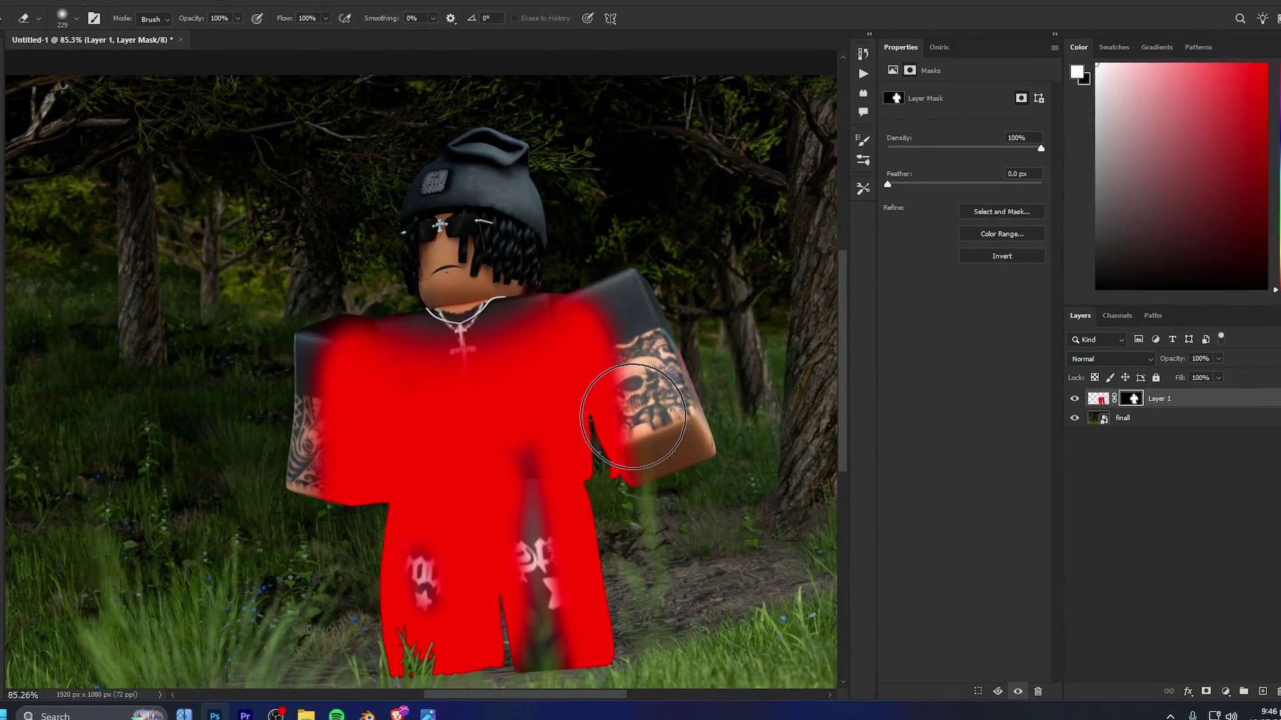
key("x")
key("b")
mouse_move(678, 431)
left_mouse_down()
mouse_move(661, 403)
mouse_move(424, 386)
mouse_move(417, 399)
mouse_move(466, 394)
left_mouse_up()
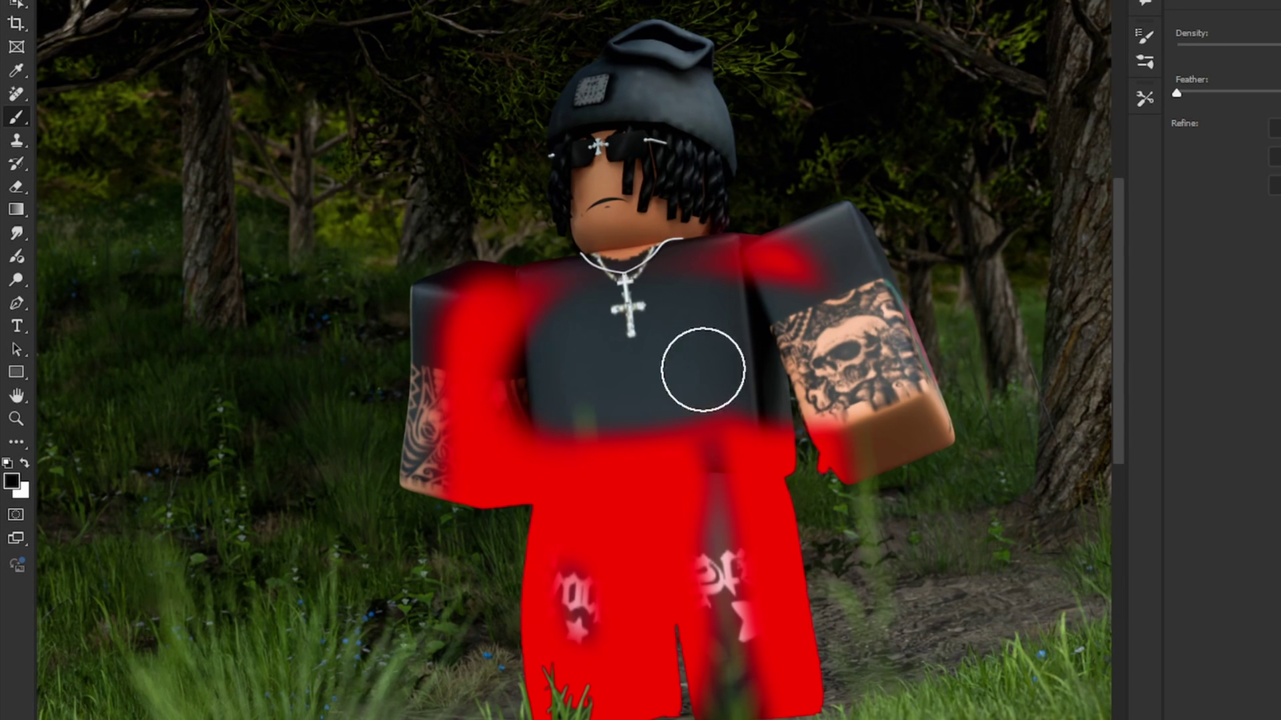
- Paint white on Layer 1's mask to reveal the red paint again, extending it beyond the character's outline below the raised arm
mouse_move(575, 414)
left_mouse_down()
mouse_move(669, 323)
mouse_move(917, 525)
left_mouse_up()
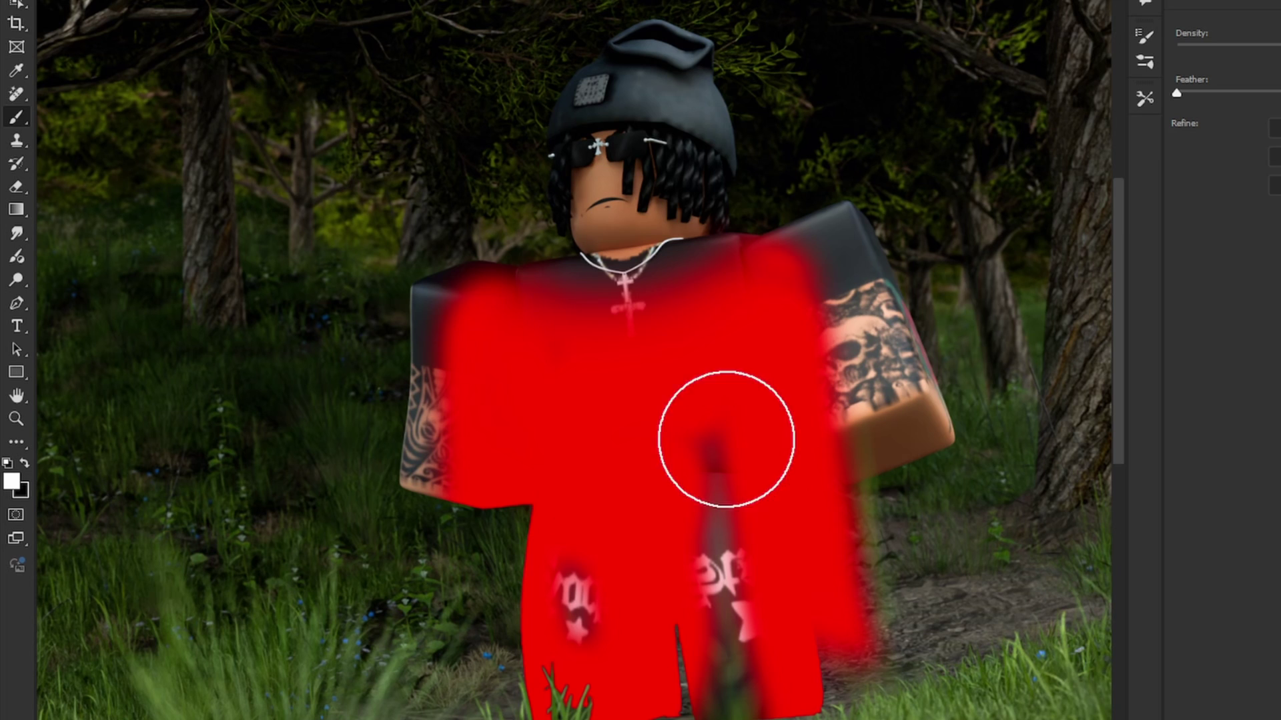
left_click_drag(687, 307, 701, 272)
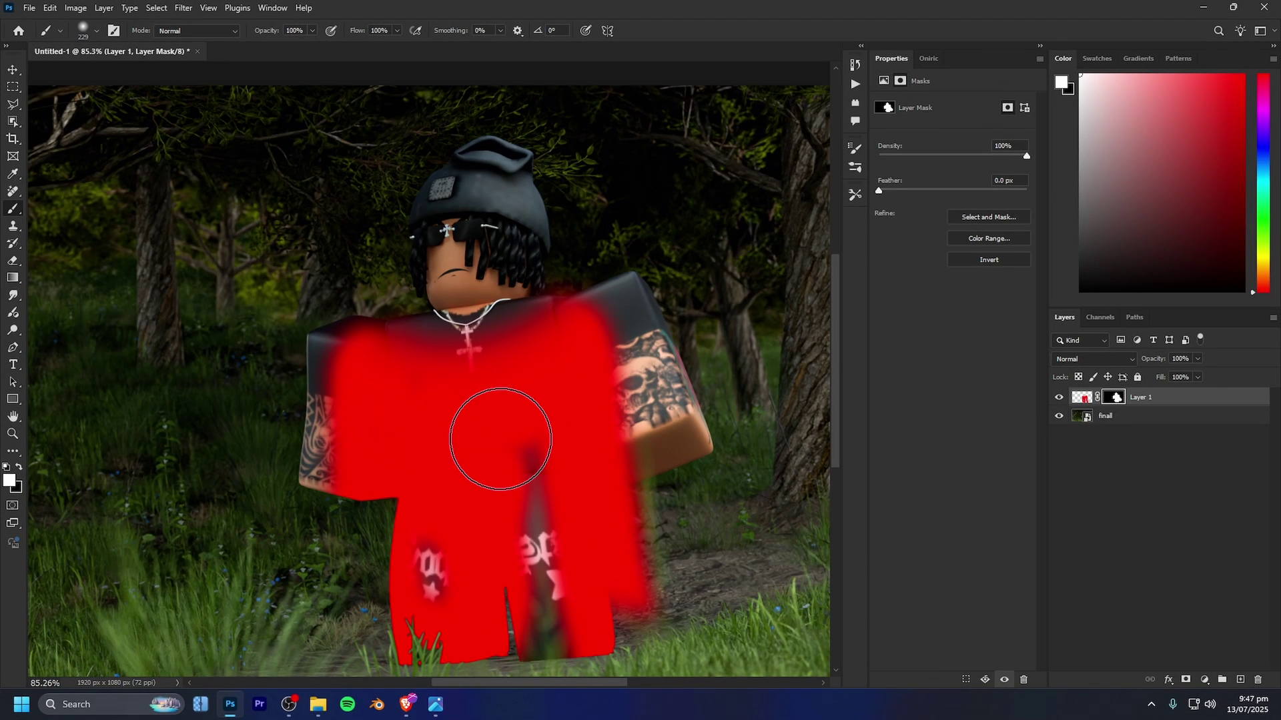
scroll(500, 438, "down", 1)
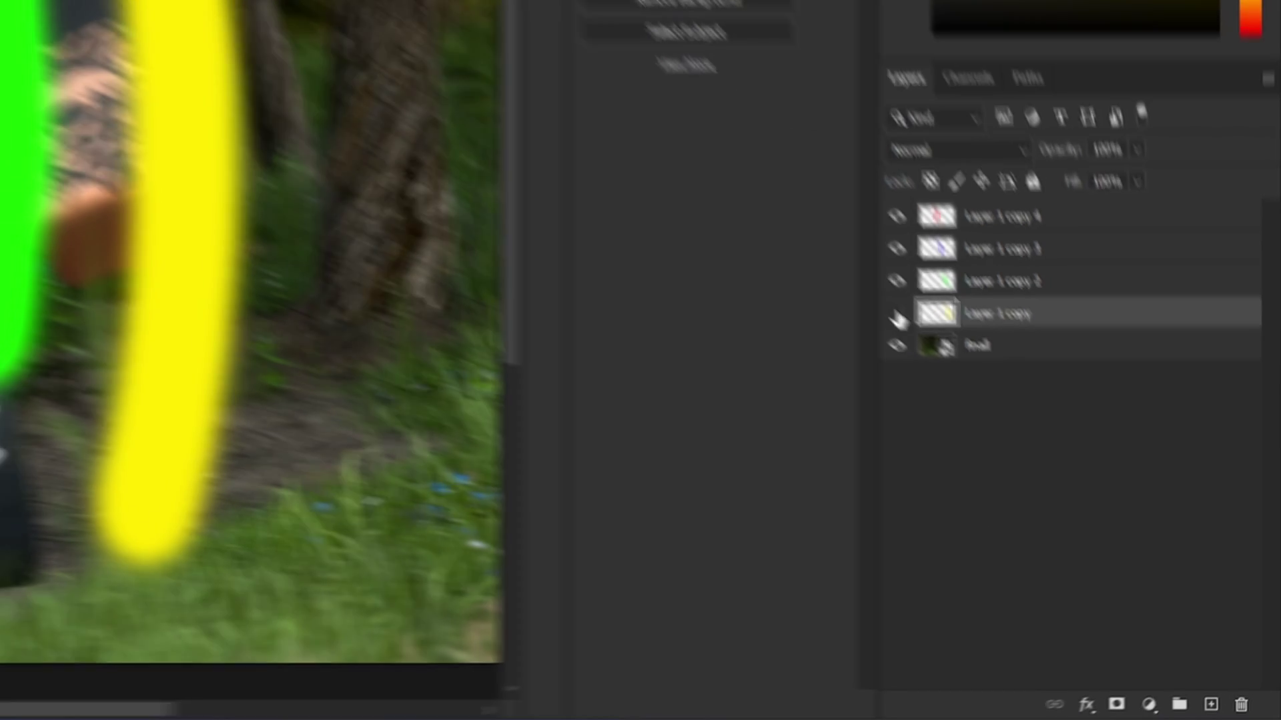
- Hide and reshow the four coloured stroke layers, and put Layer 1 copy through Layer 1 copy 4 into one group
left_click(897, 314)
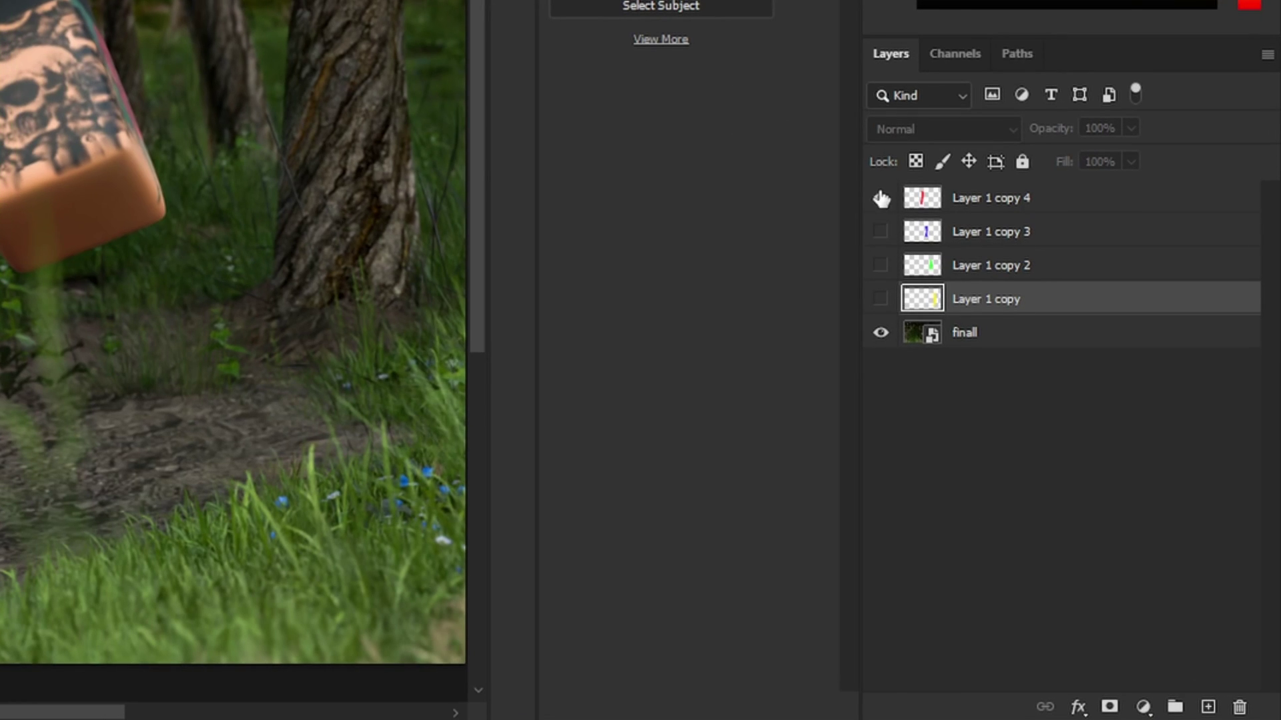
left_click(881, 299)
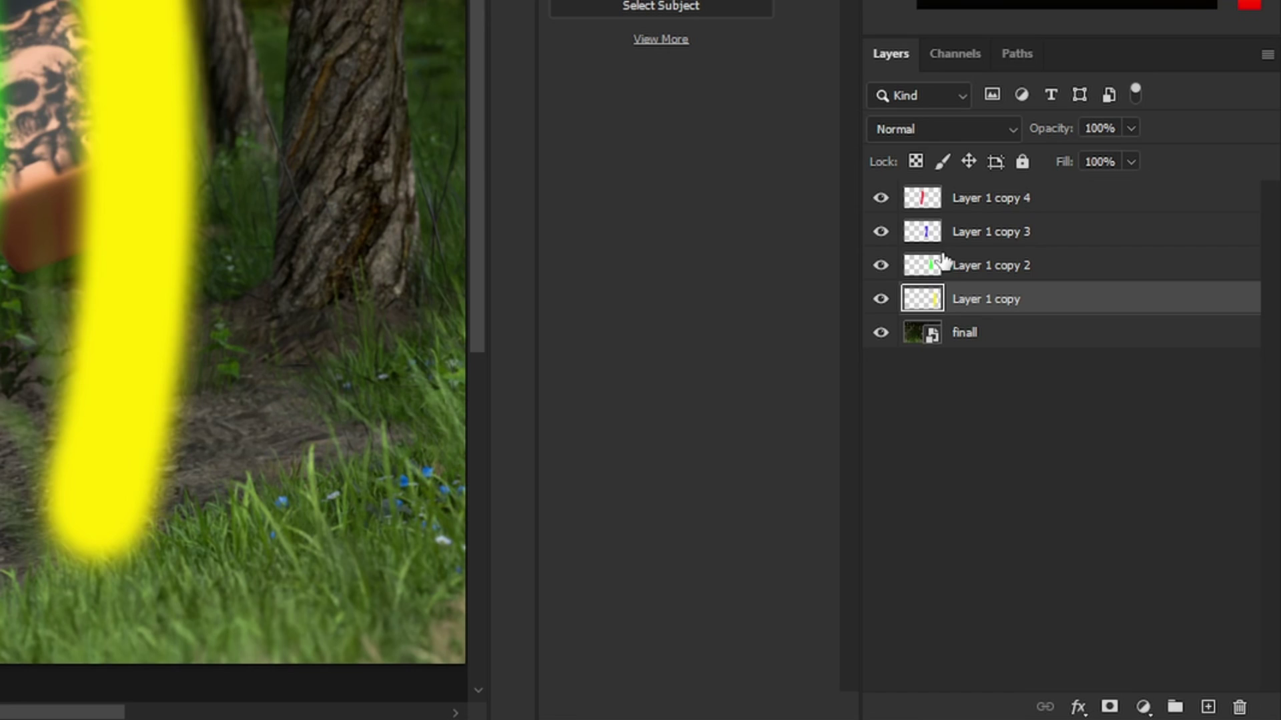
left_click(1007, 206, "shift")
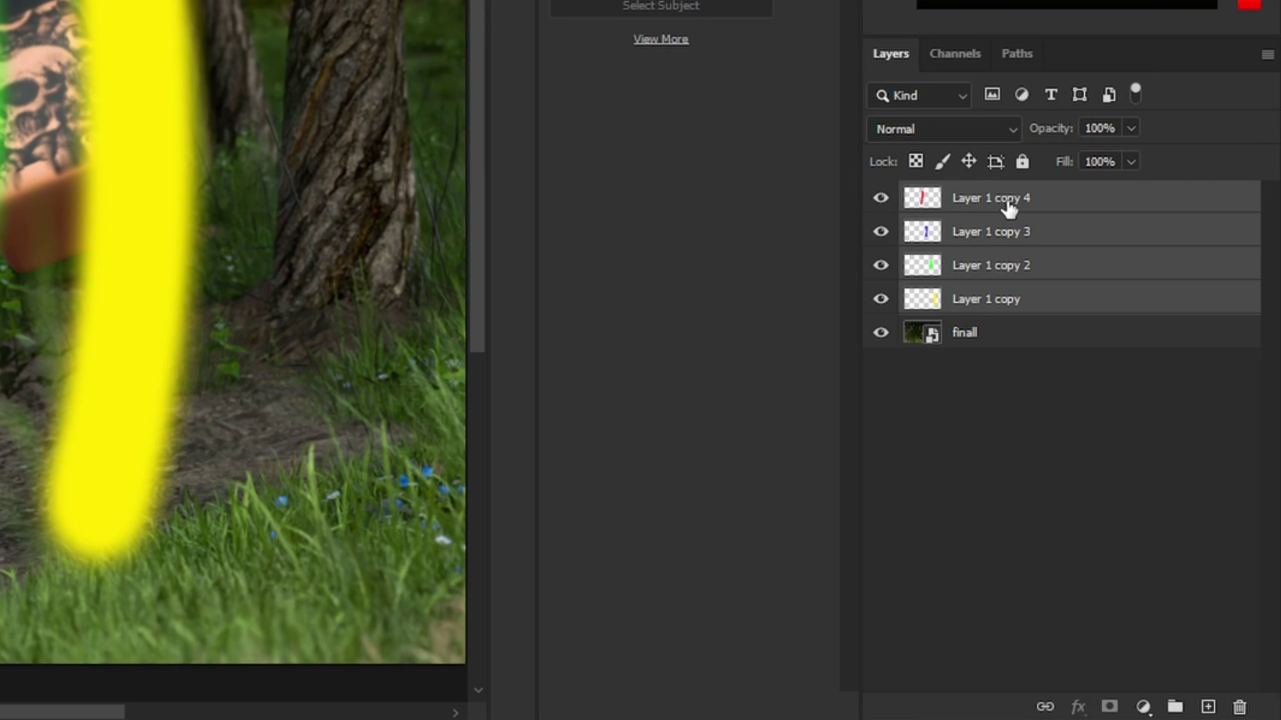
key("ctrl+g")
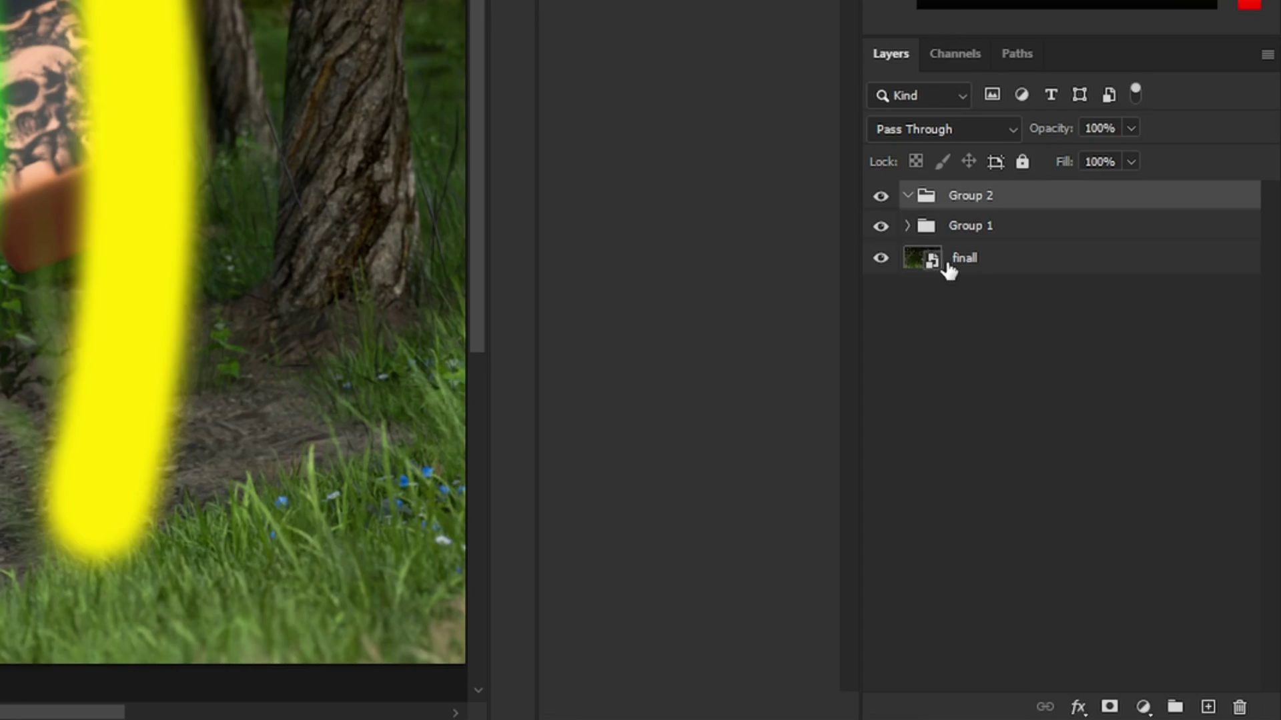
- Try to move the finall layer into the empty Group 2
left_click_drag(945, 262, 952, 195)
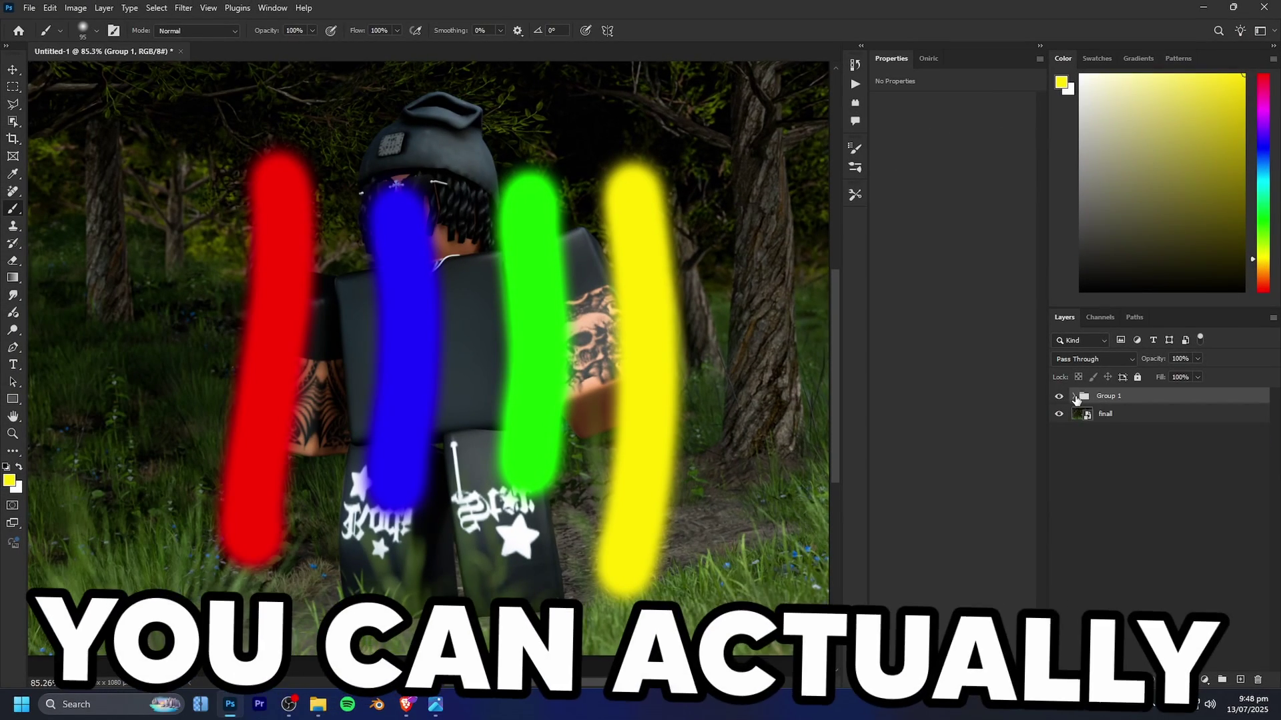
- Add a layer mask to Group 1, which holds the four coloured strokes
left_click(1074, 396)
left_click(1186, 680)
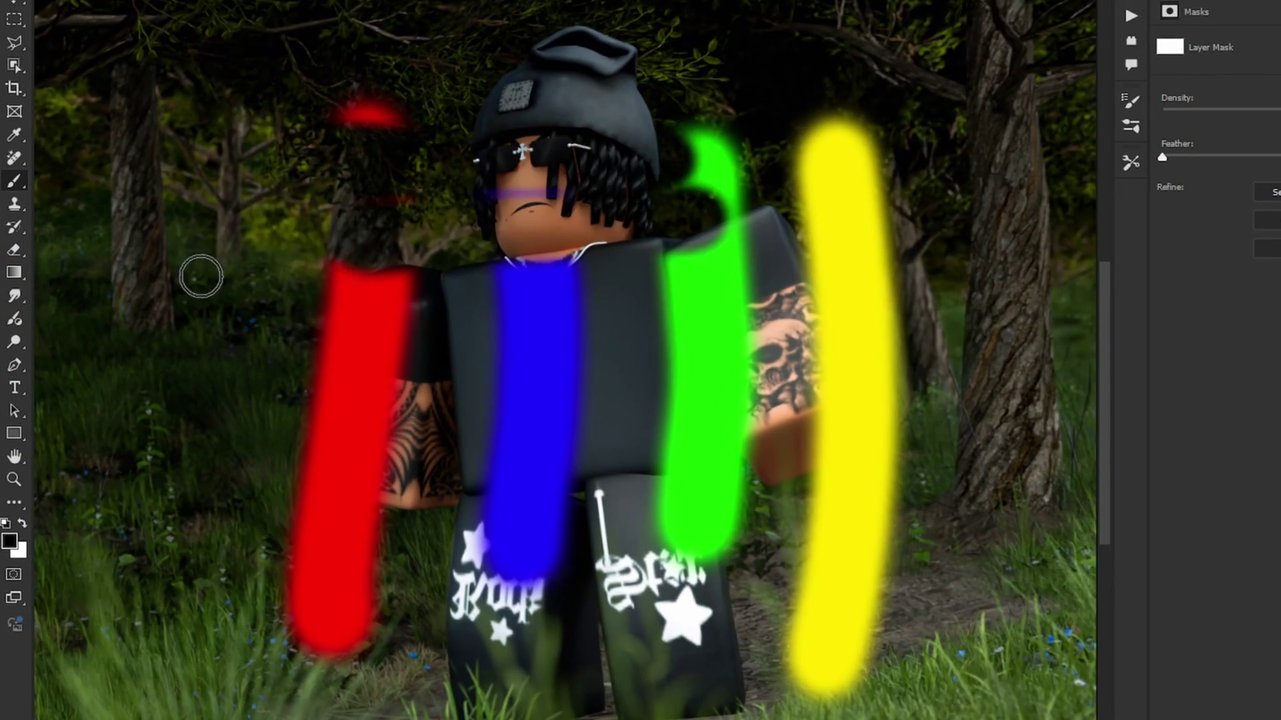
- Paint black across Group 1's mask with a growing brush to hide the middle of the four coloured strokes, and try white to restore them
left_click_drag(320, 287, 727, 293)
scroll(684, 310, "down", 2)
key("]")
key("]")
key("]")
key("]")
key("]")
left_click_drag(414, 397, 934, 412)
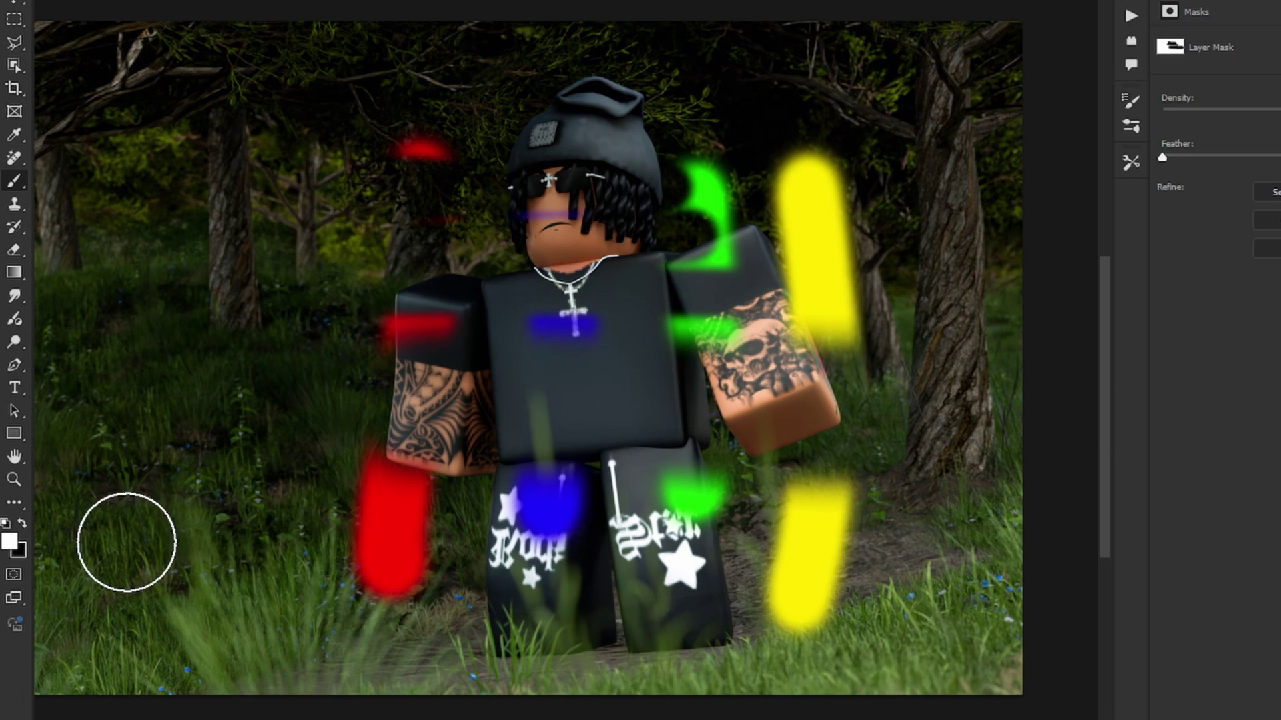
left_click_drag(547, 404, 807, 234)
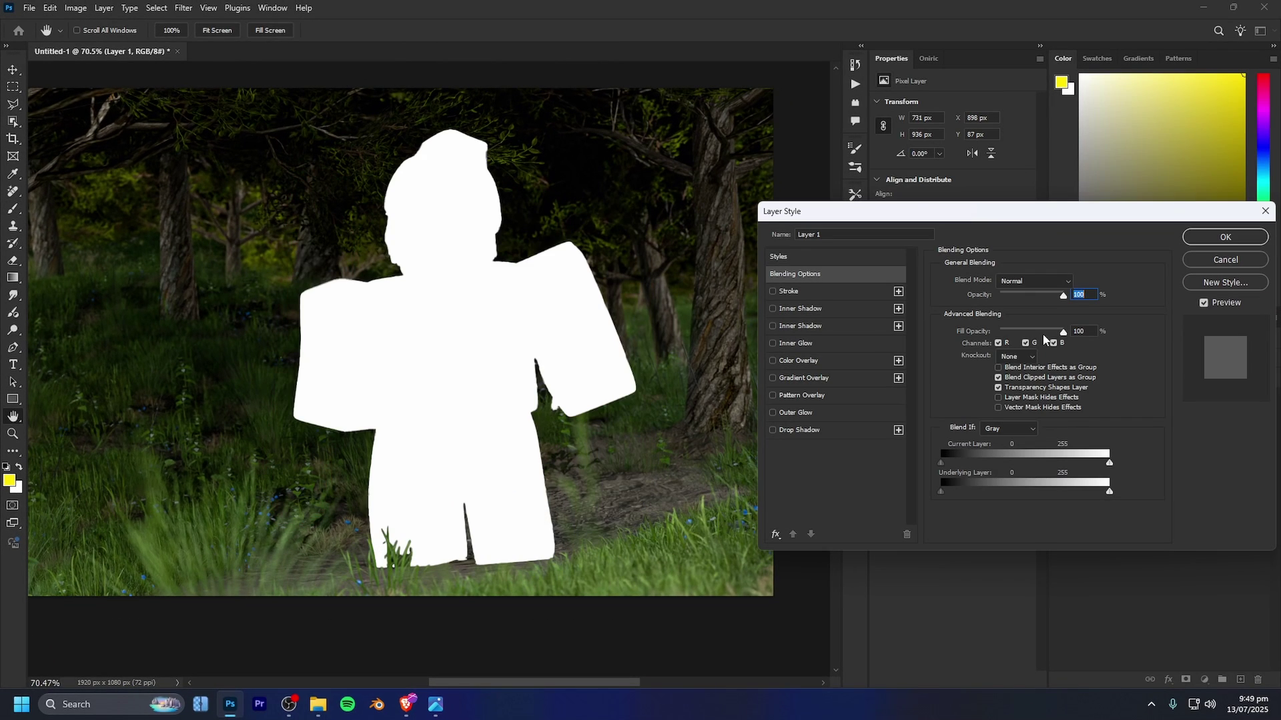
- Set Layer 1's Fill Opacity to 0%, enable an Inner Shadow as a white rim light, and add a layer mask to the layer
left_click_drag(1044, 339, 1000, 333)
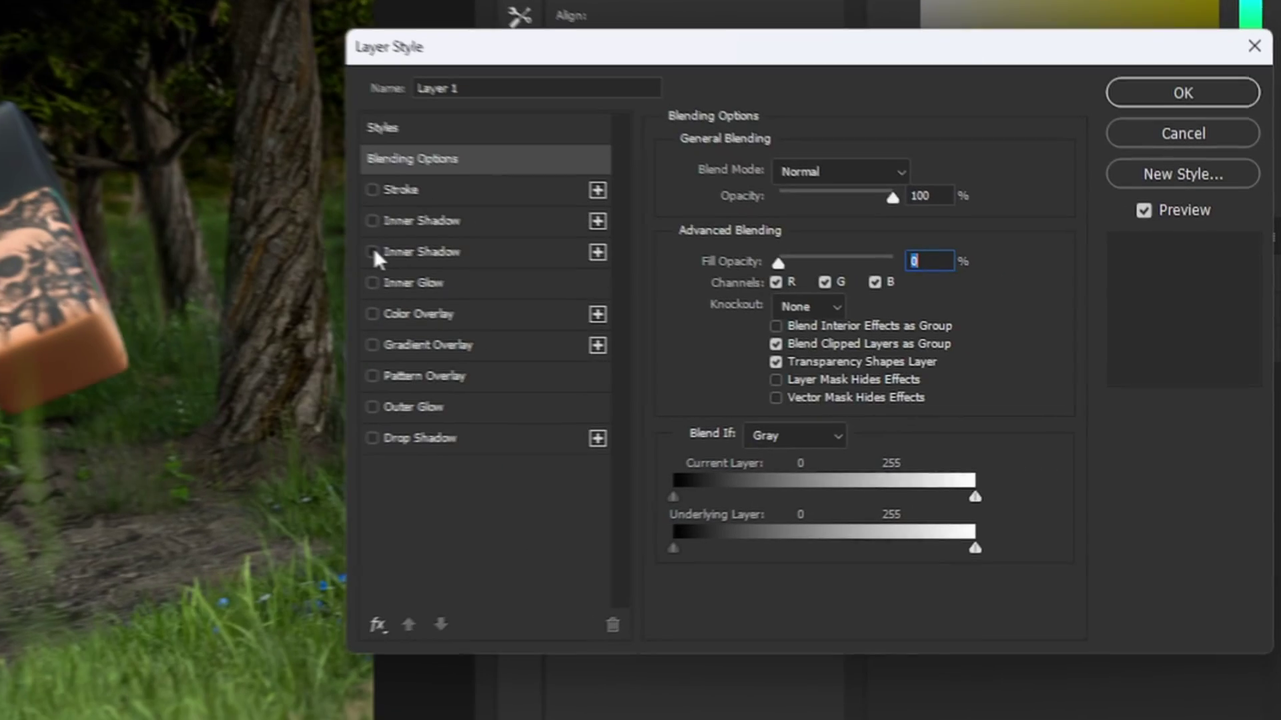
left_click(372, 252)
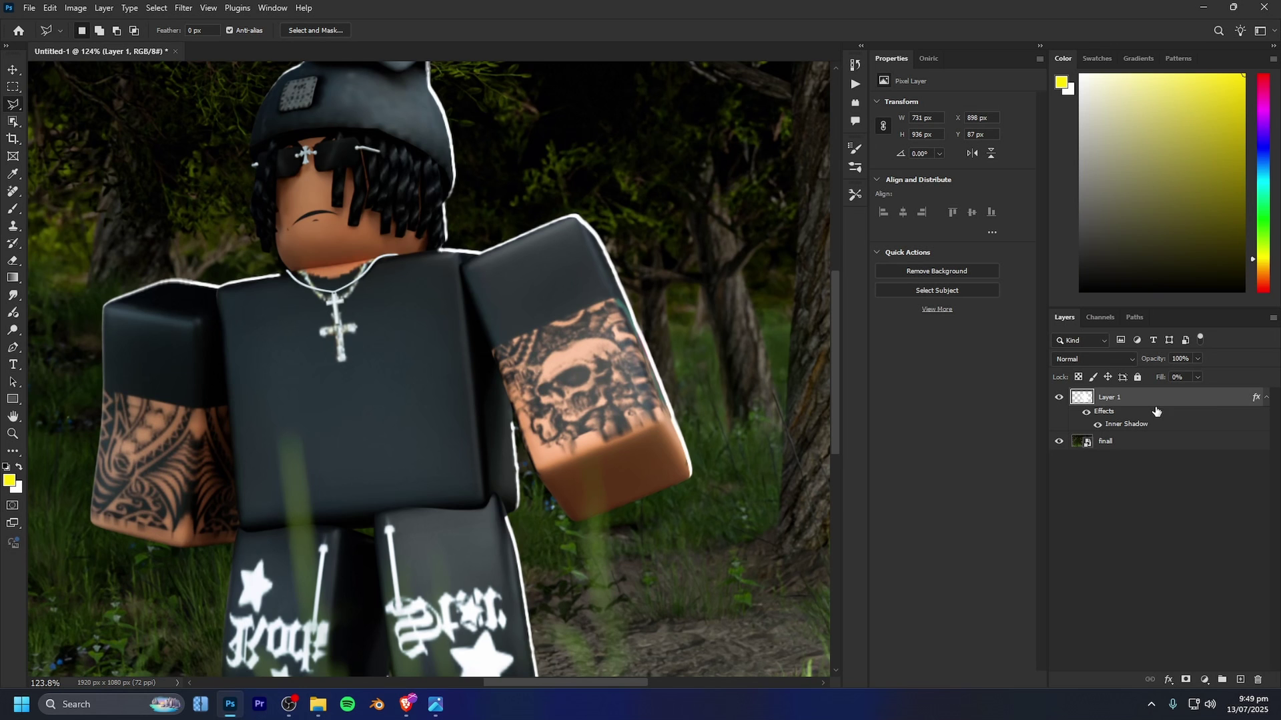
left_click(1186, 680)
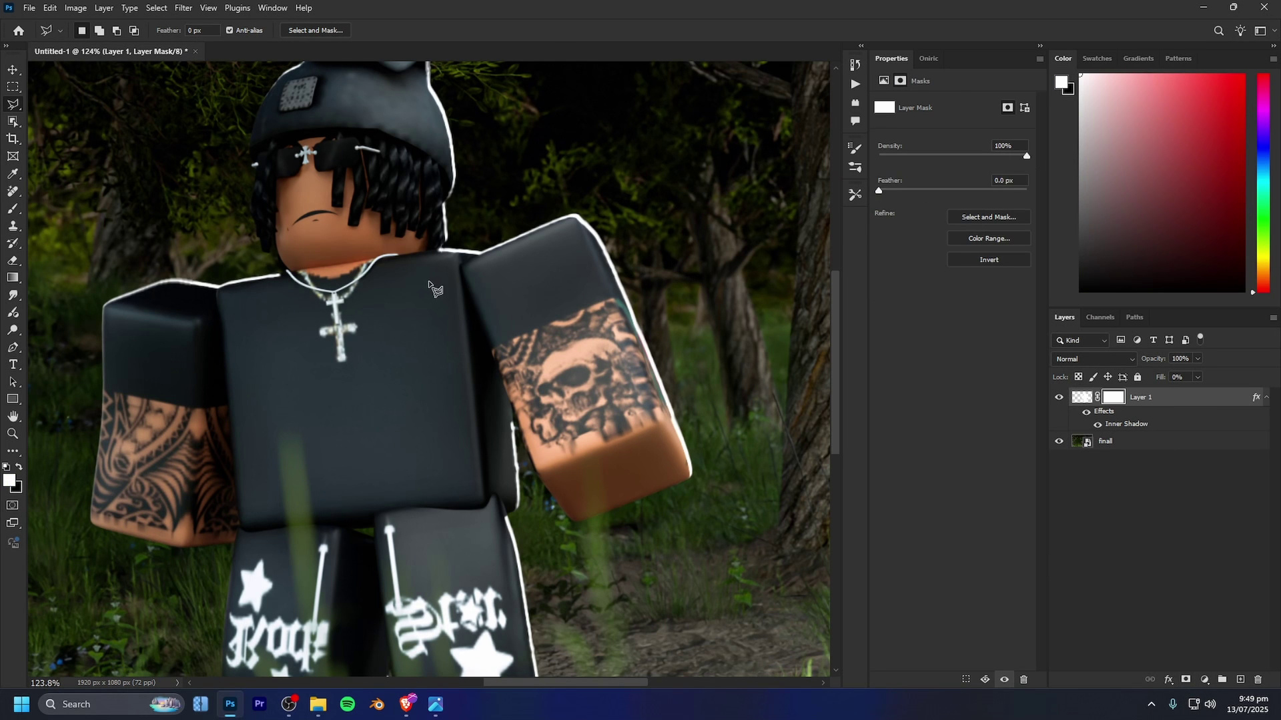
- Undo the soft test strokes on Layer 1's mask and paint black over the raised arm's edge with a smaller, harder brush
right_click(584, 318, "alt")
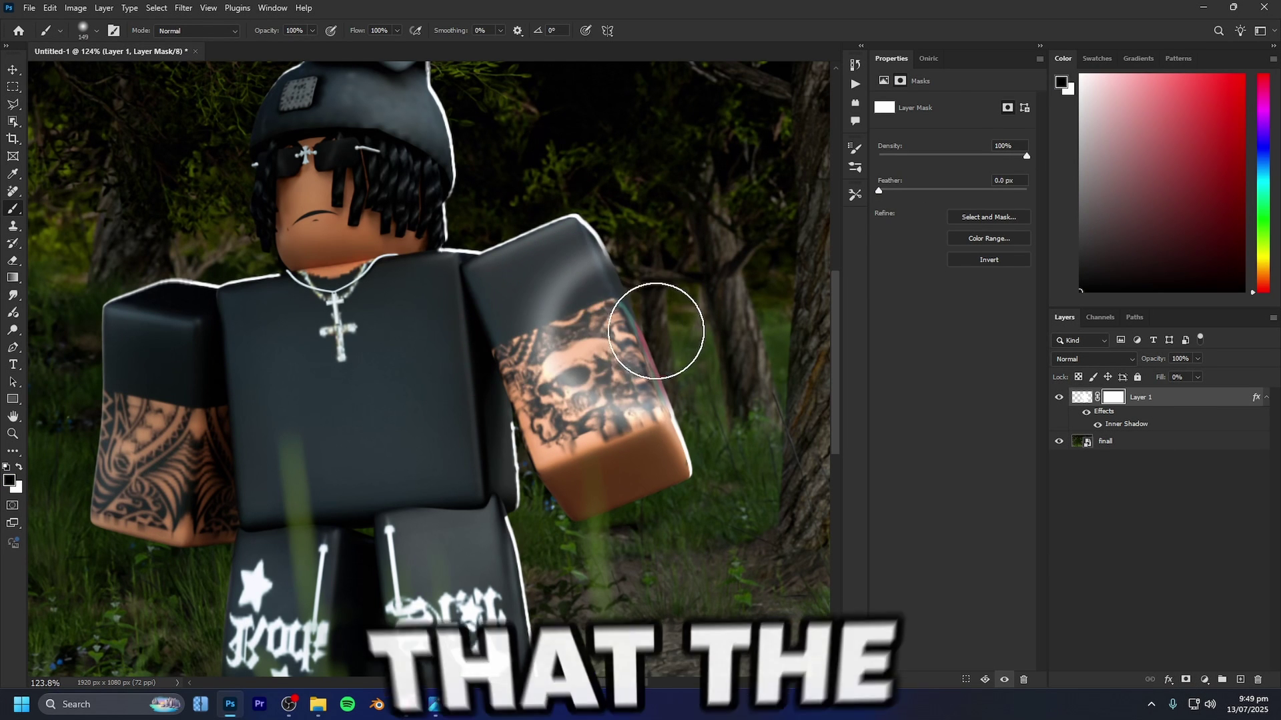
left_click_drag(655, 332, 635, 323)
key("ctrl+z")
right_click(636, 314, "alt")
left_click_drag(578, 233, 571, 269)
key("ctrl+z")
right_click(580, 236, "alt")
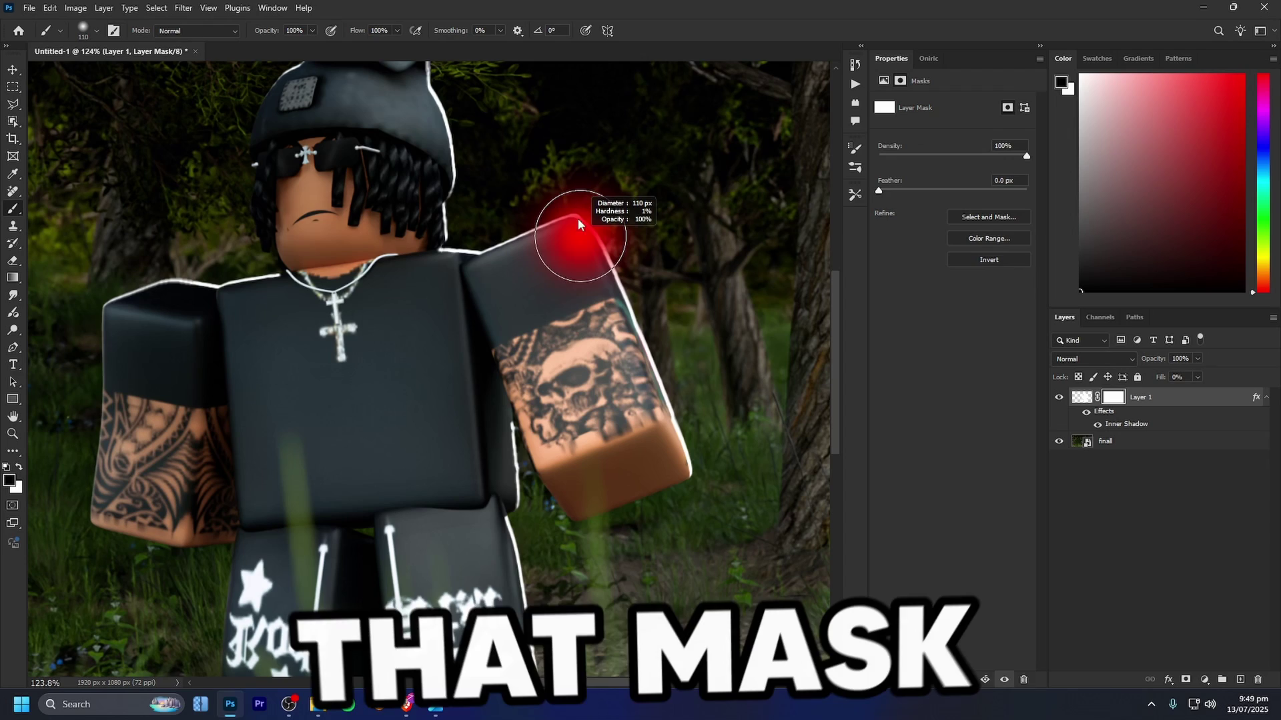
mouse_move(622, 325)
left_mouse_down()
mouse_move(597, 312)
mouse_move(621, 376)
left_mouse_up()
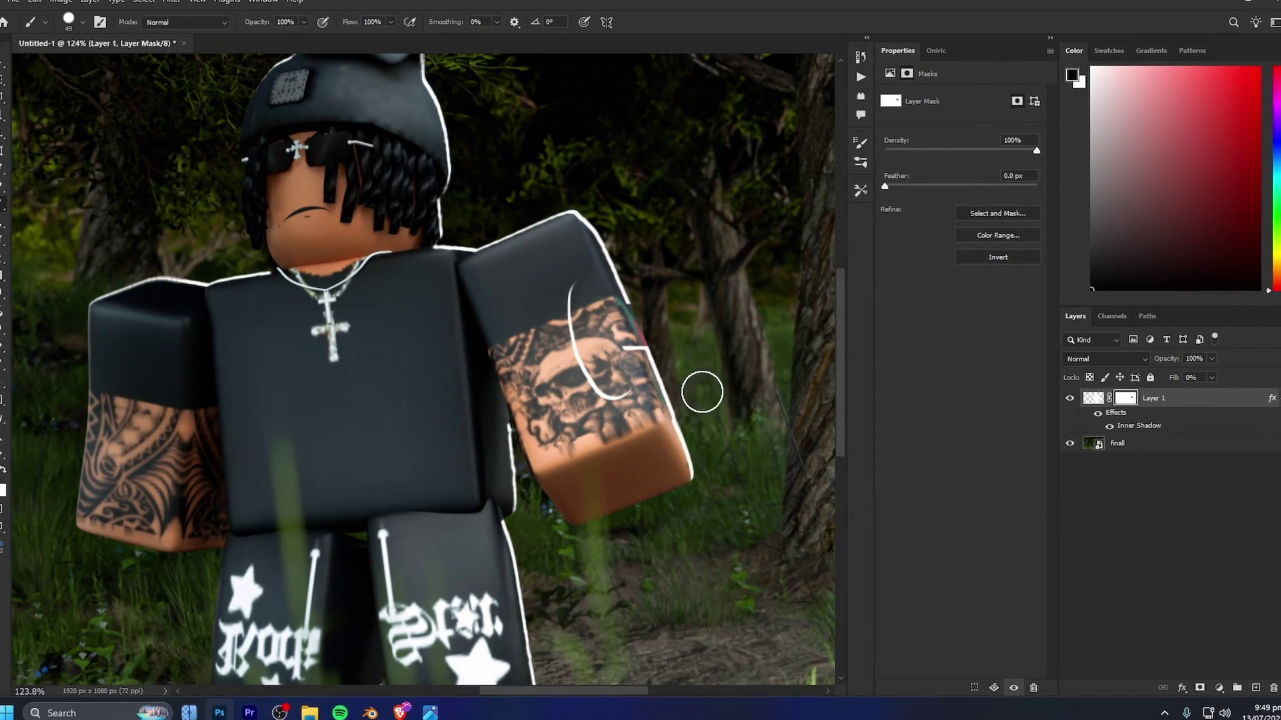
- Delete Layer 1's painted mask and undo the deletion
left_click(1123, 401)
key("Delete")
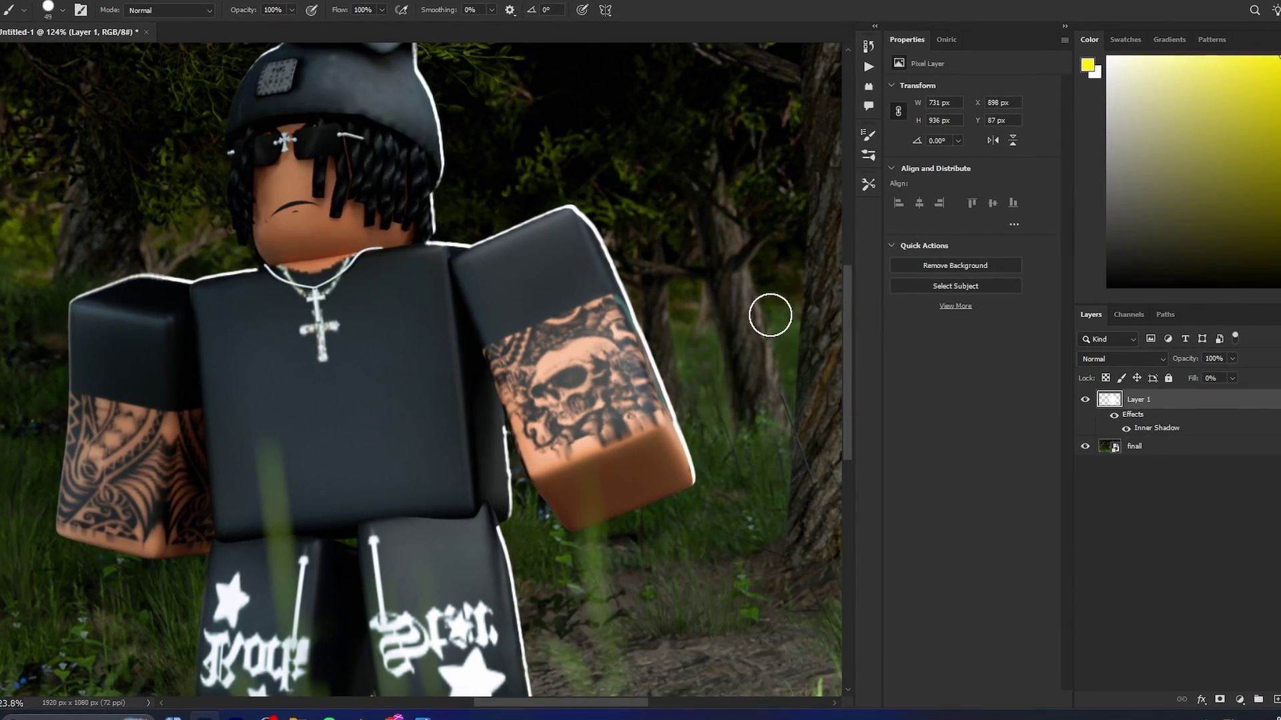
key("ctrl+z")
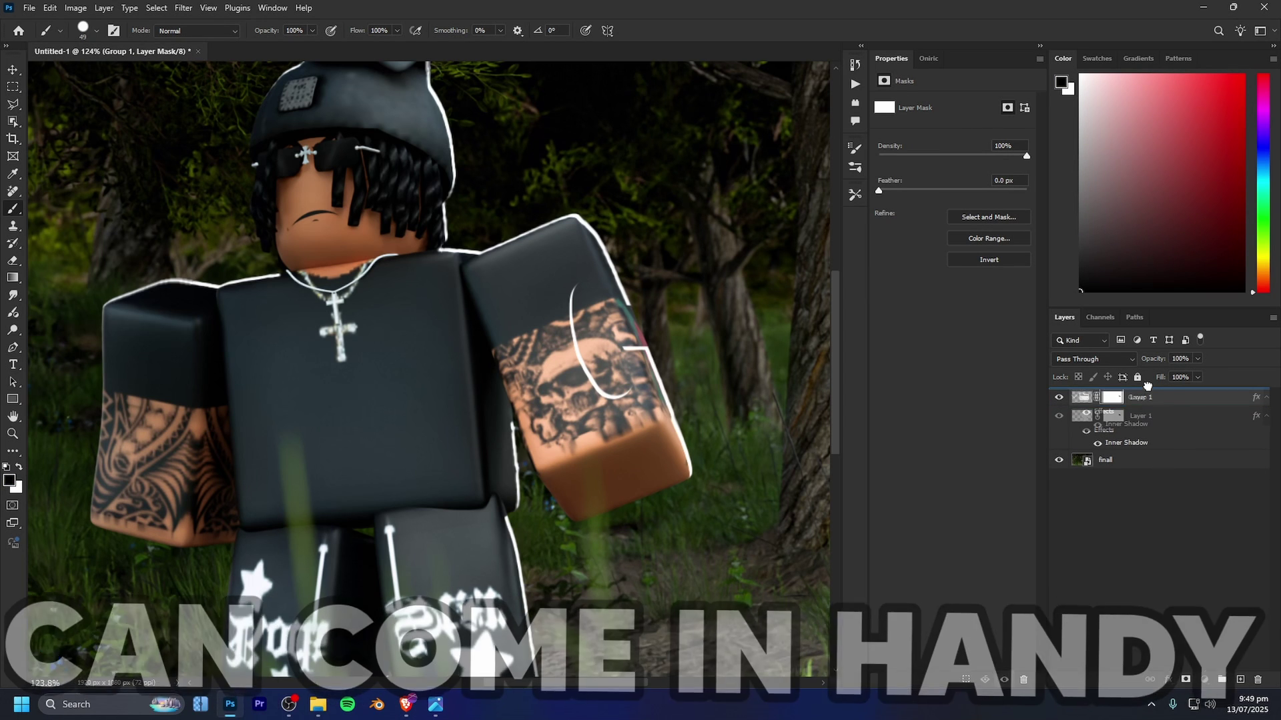
- Delete Group 1 with its rim light layer, create a new empty layer, and give it a layer mask and a vector mask
key("ctrl+0")
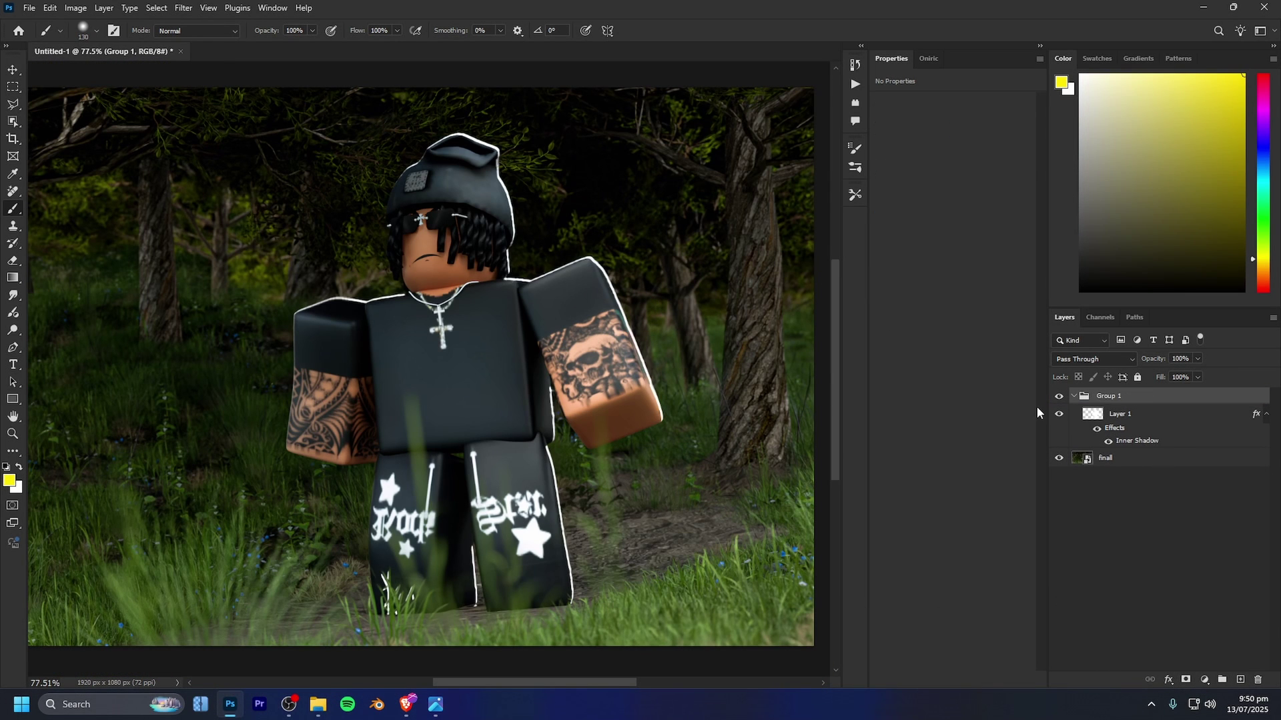
key("Delete")
left_click(1242, 679)
left_click(1185, 679)
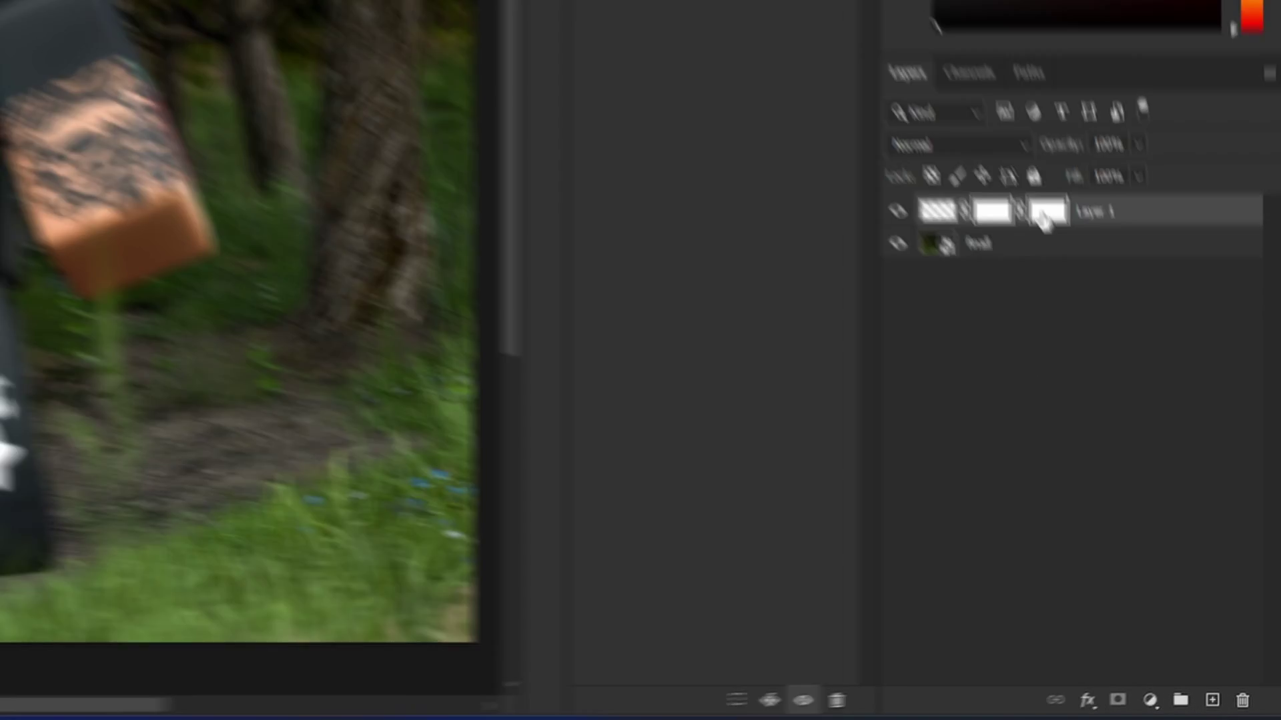
right_click(1038, 194)
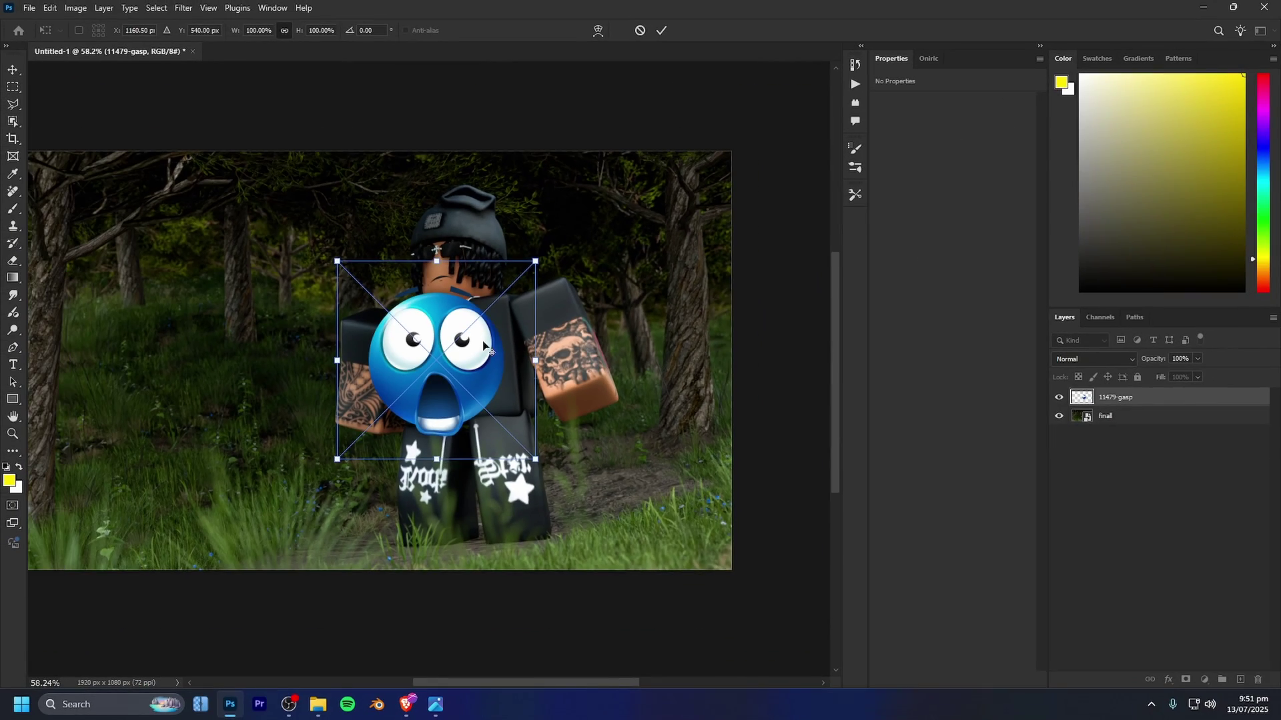
- Place the 11479-gasp emoji, cover it with yellow paint on a new layer, and mask that paint to the emoji's selected outline
scroll(397, 380, "up", 3)
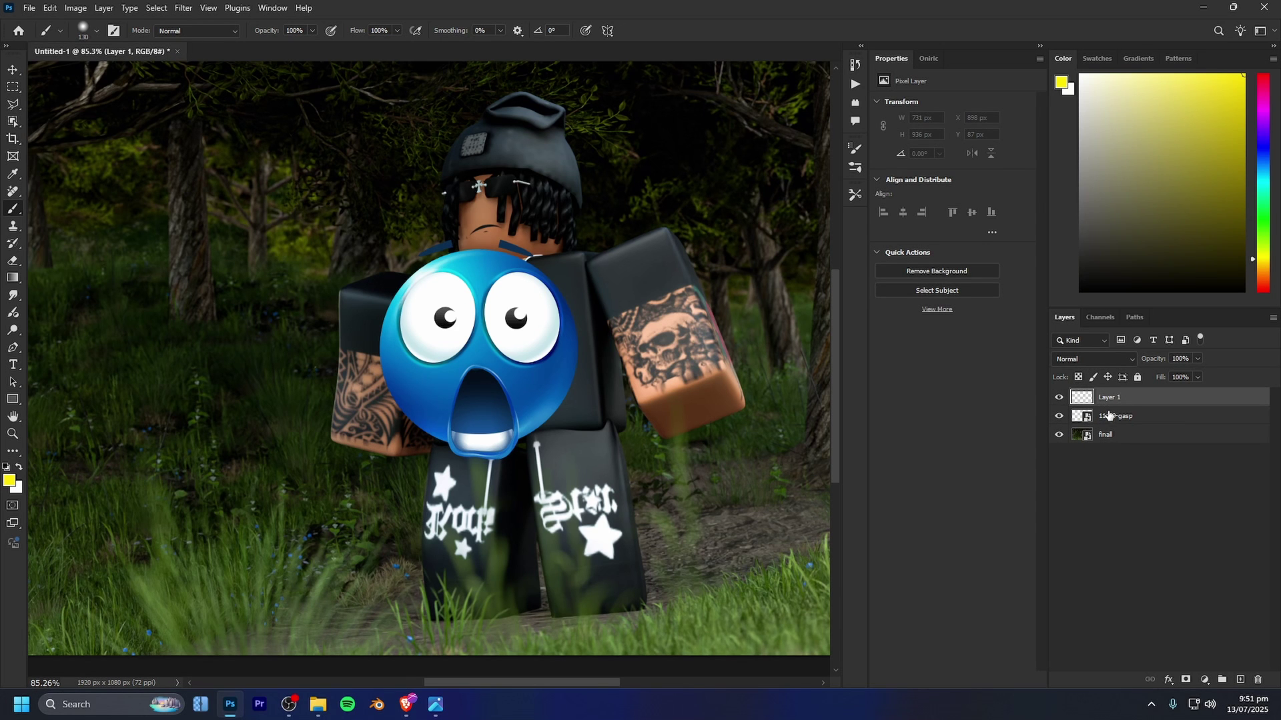
mouse_move(485, 358)
left_mouse_down()
mouse_move(657, 366)
mouse_move(680, 416)
mouse_move(531, 395)
mouse_move(523, 480)
left_mouse_up()
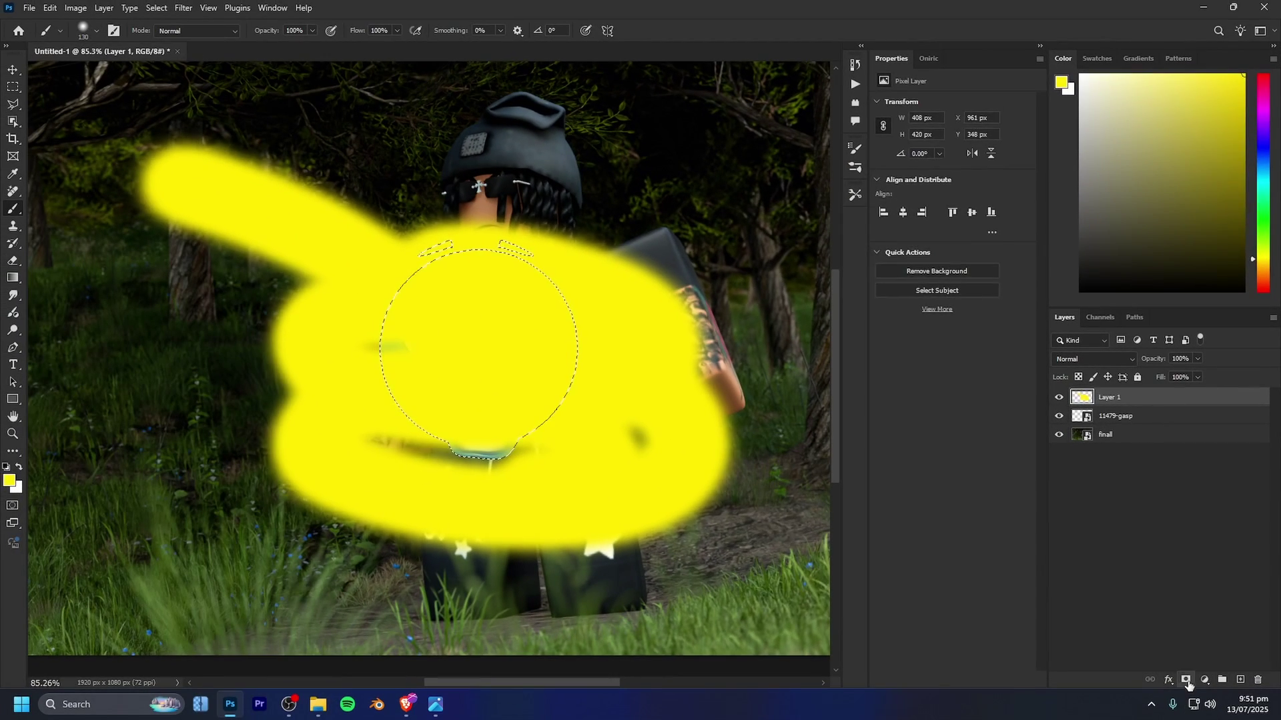
left_click(1186, 680)
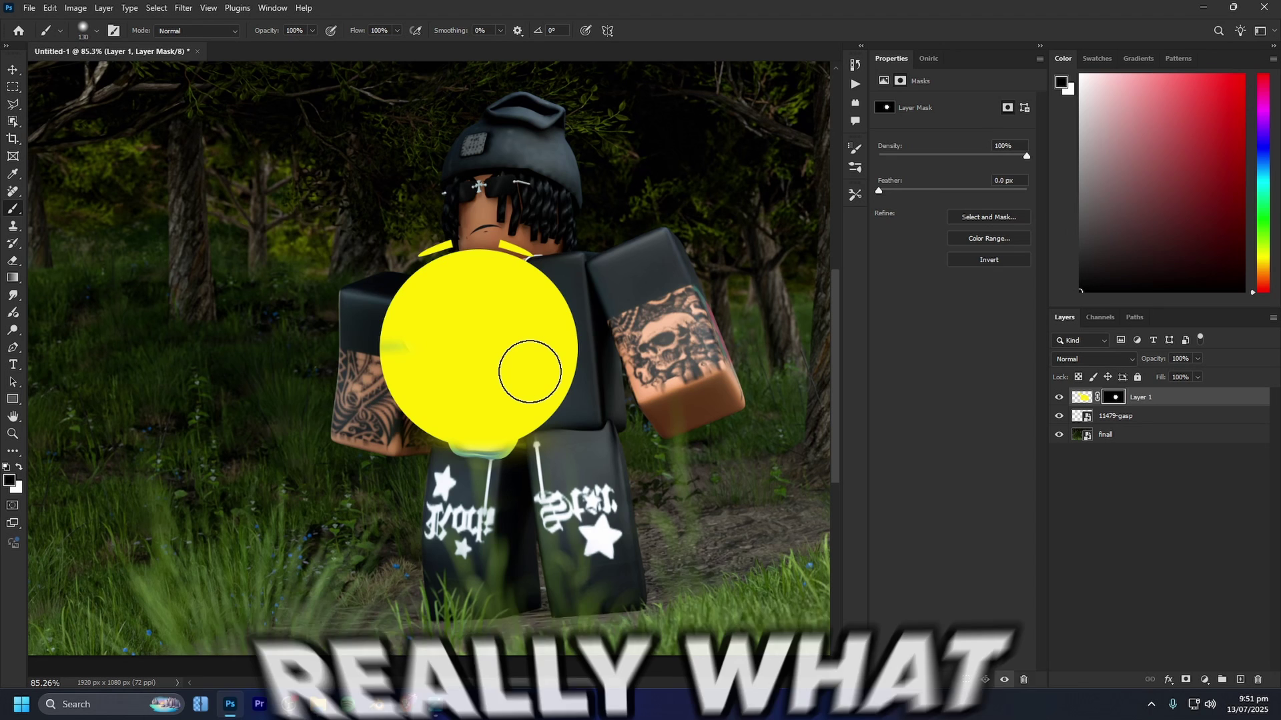
- Undo the yellow layer's mask and clip Layer 1 to the 11479-gasp layer below it
key("ctrl+z")
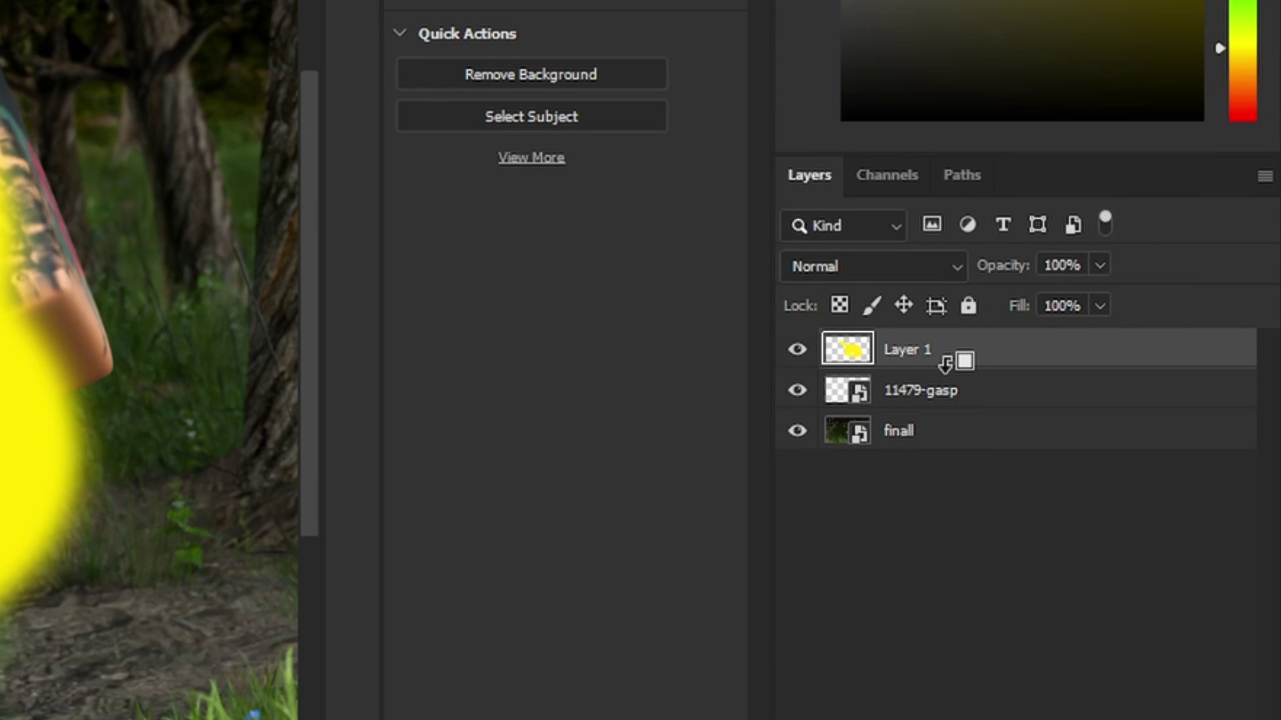
left_click(950, 361, "alt")
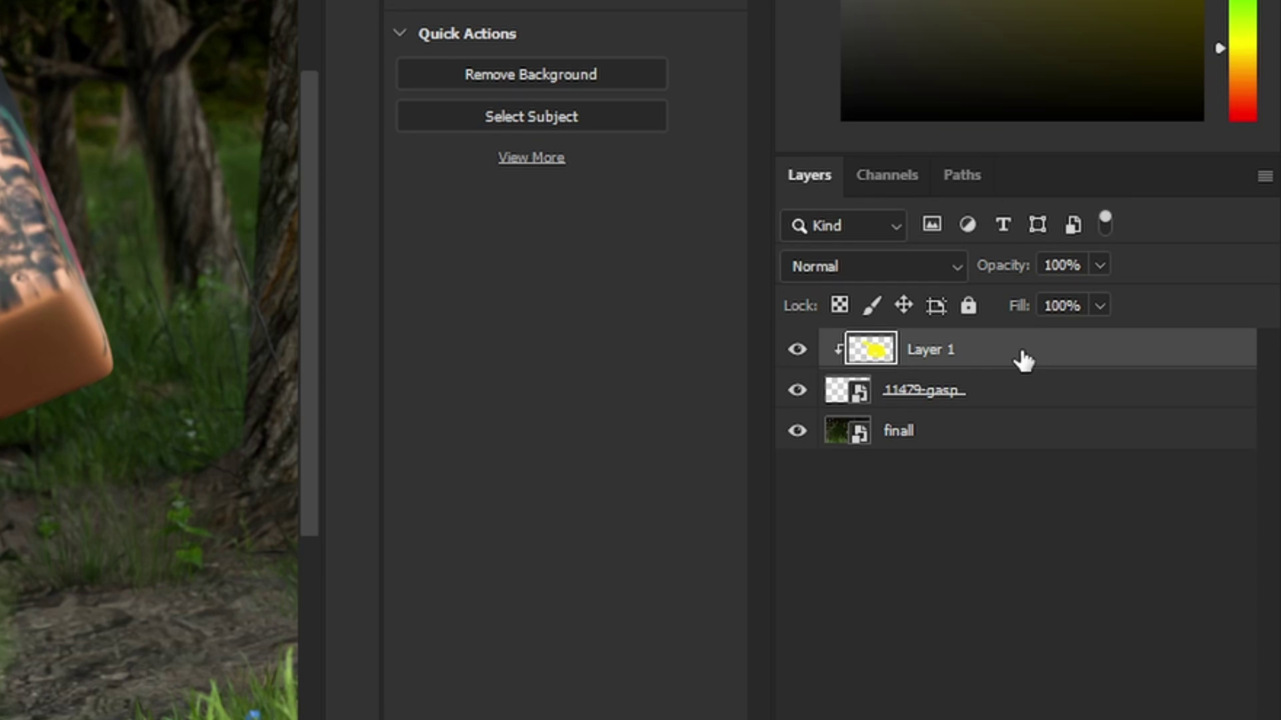
left_click(874, 398)
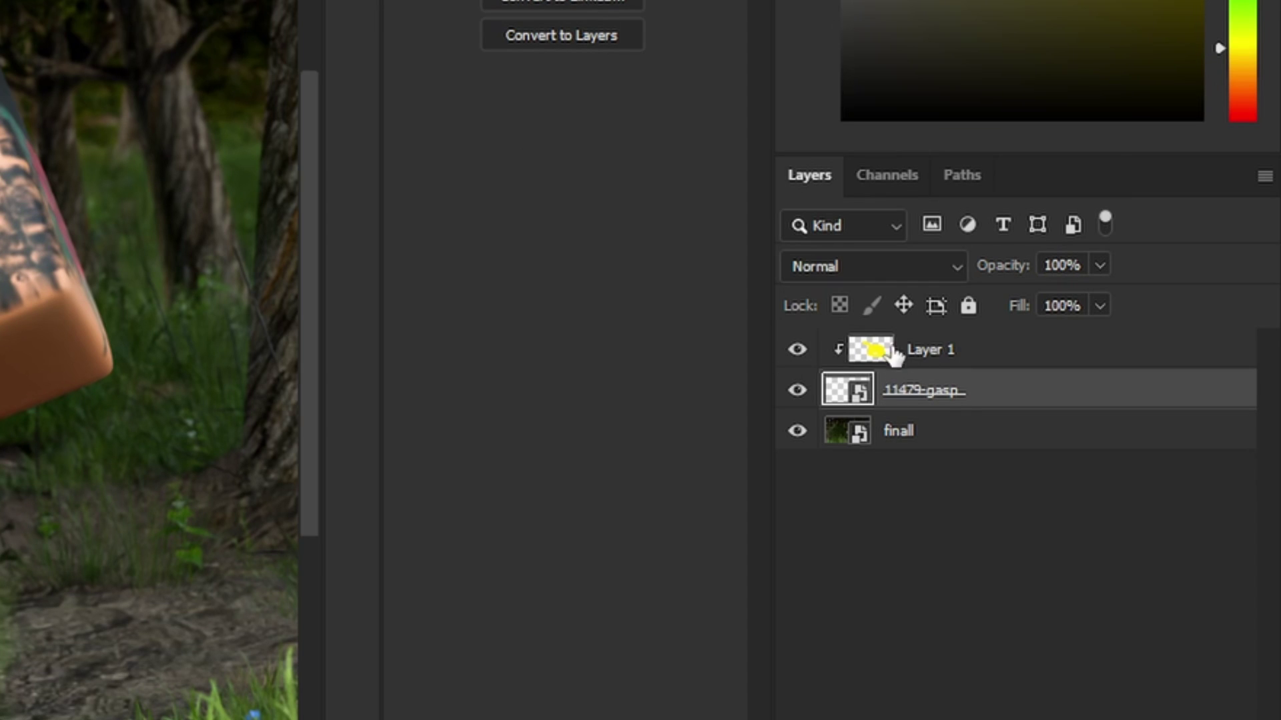
left_click(874, 351)
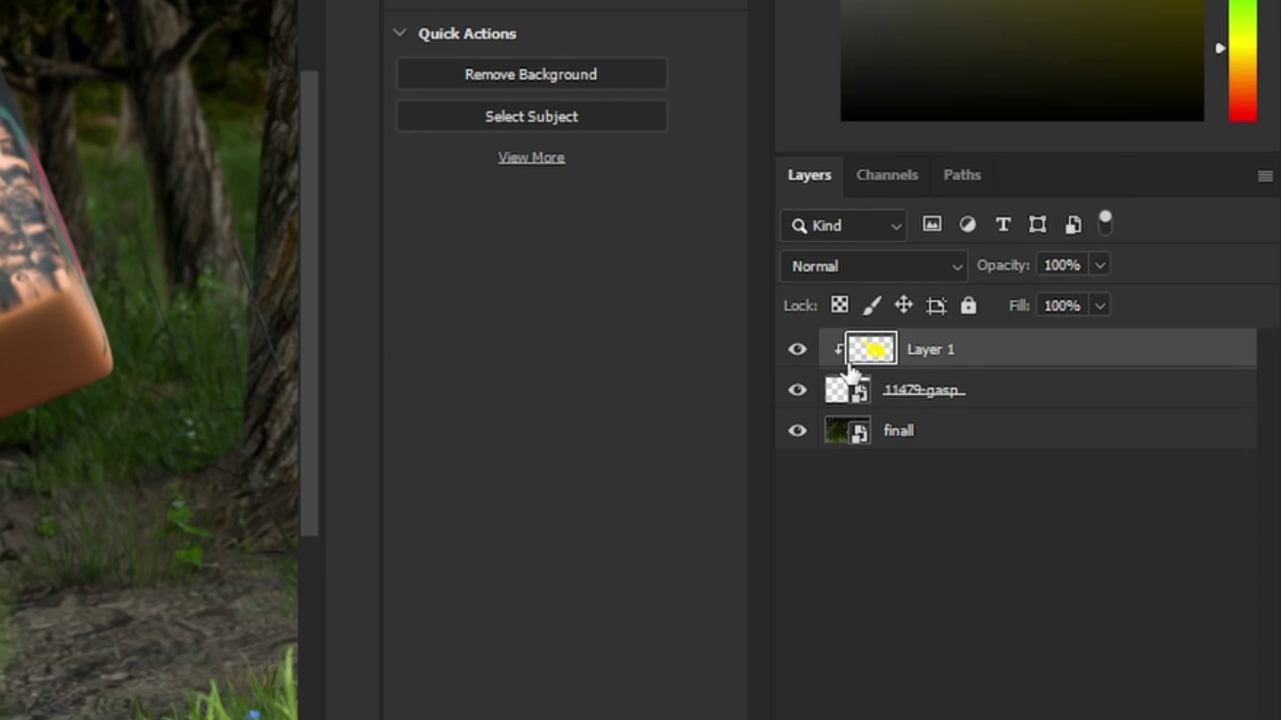
- Release Layer 1 from the emoji layer and clip it again with the Create Clipping Mask command
left_click(936, 363, "alt")
right_click(948, 350)
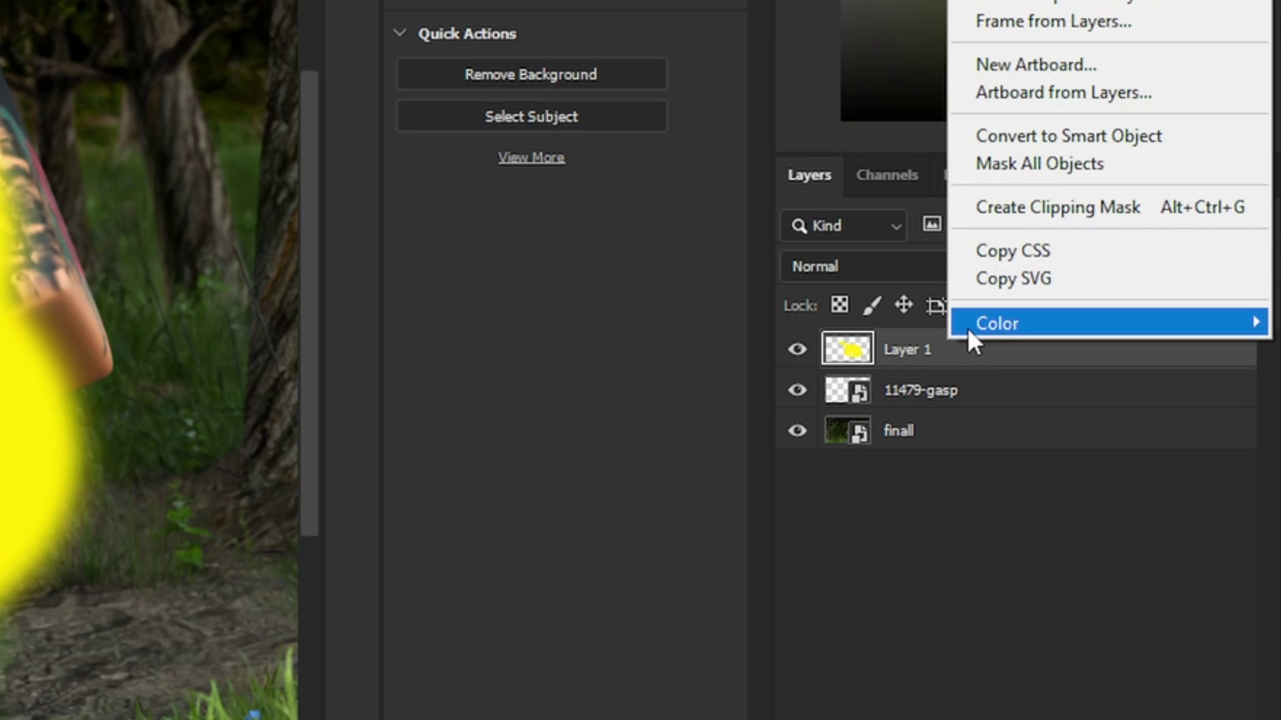
left_click(1137, 207)
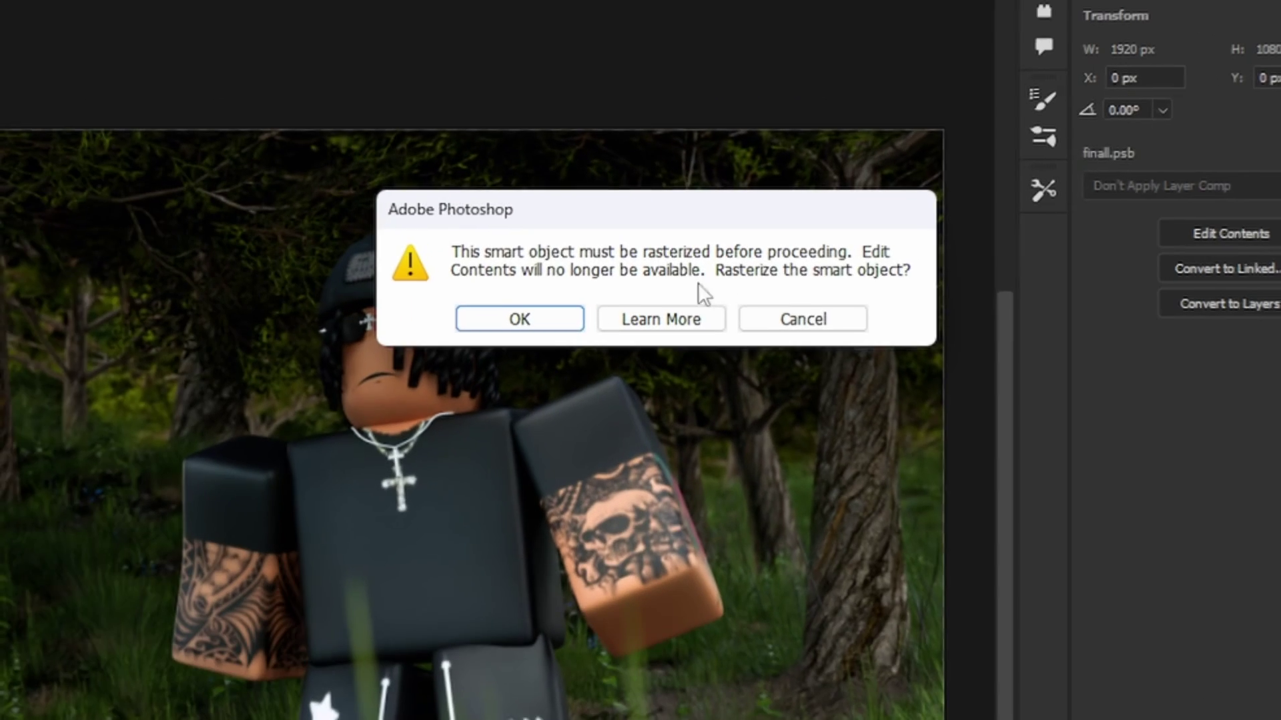
- Rasterize the finall smart object, try the Blur tool over the character, and undo the blur
left_click(513, 321)
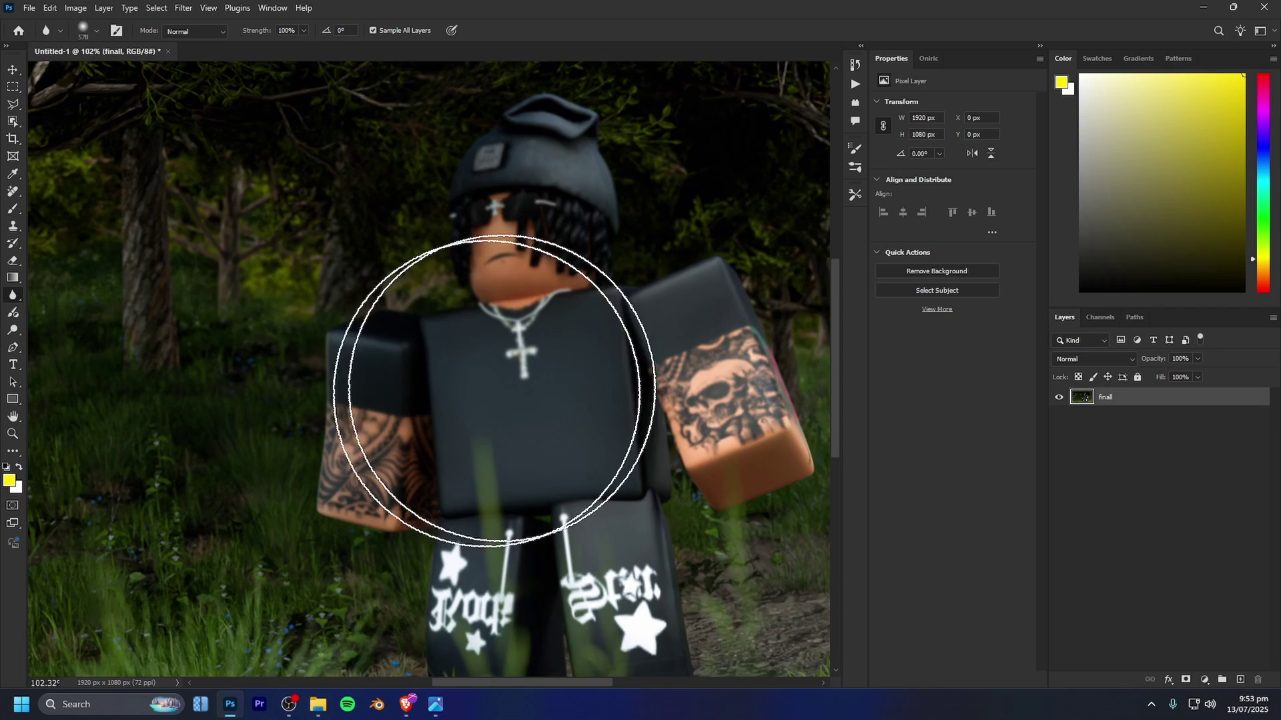
scroll(340, 274, "down", 3)
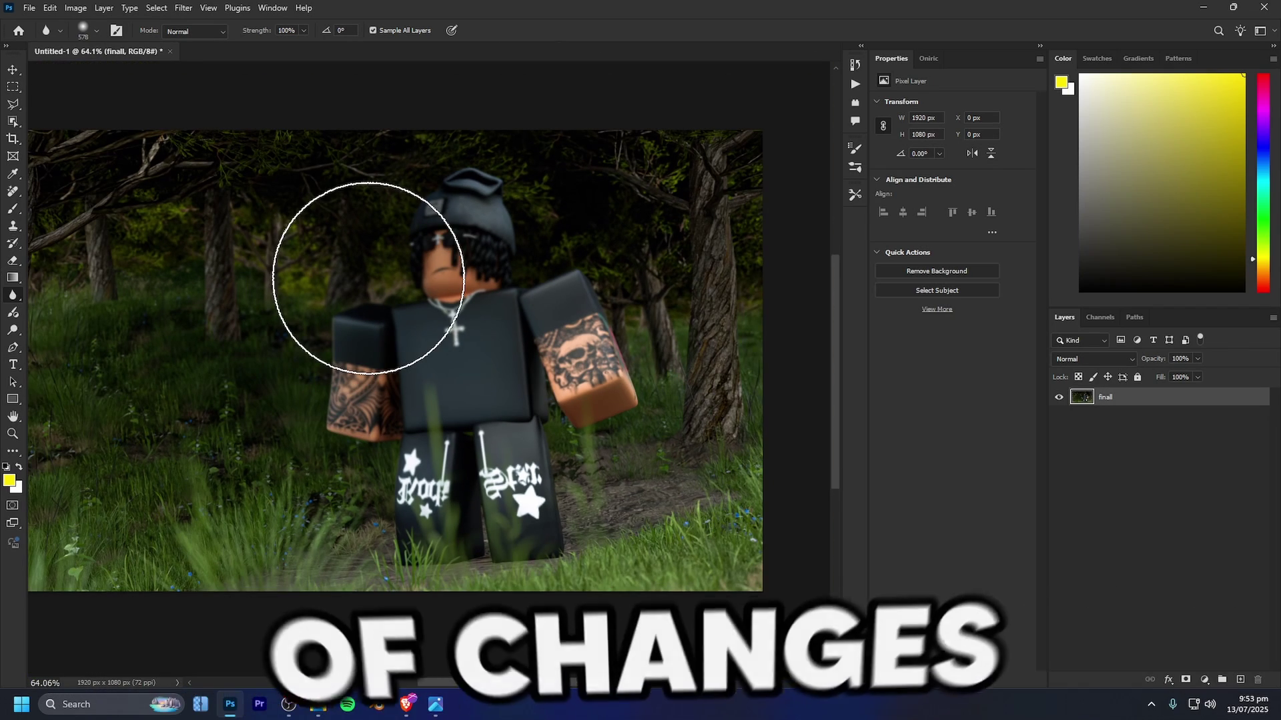
key("ctrl+z")
scroll(604, 268, "down", 2)
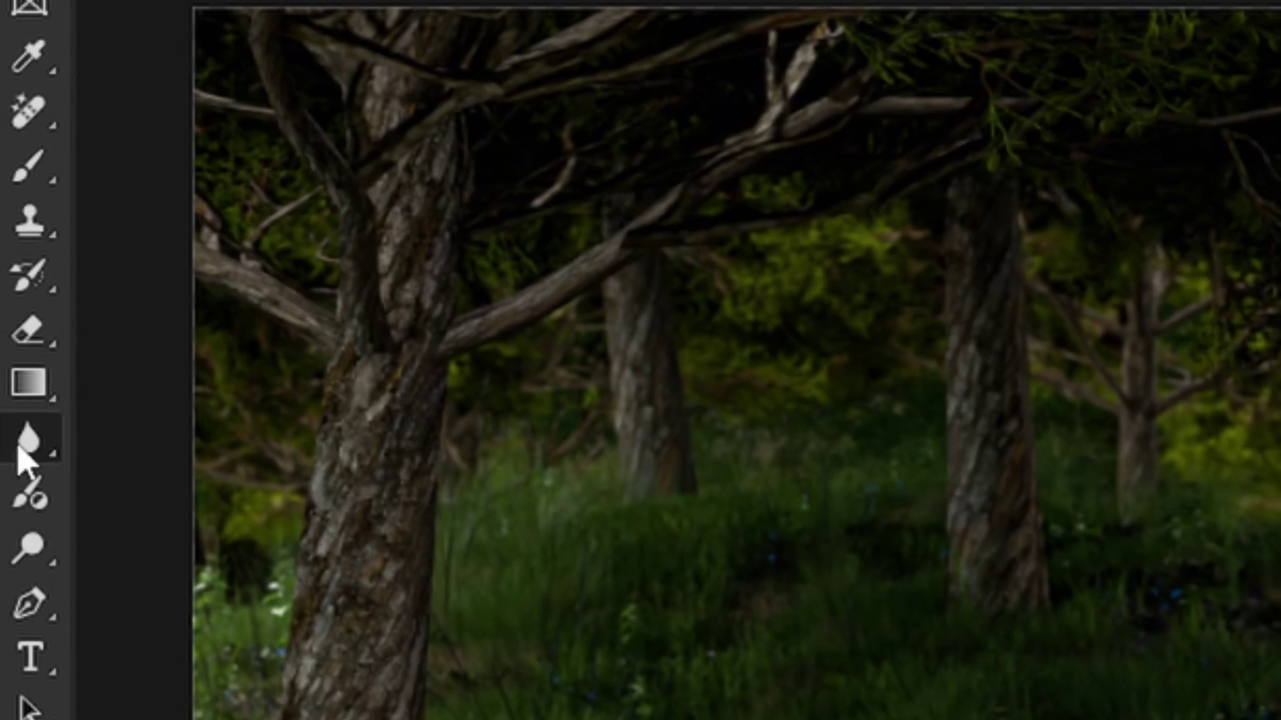
- Switch from the Blur tool to Smudge, and try a yellow brush stroke over the character on a new layer
right_click(13, 295)
left_click(155, 532)
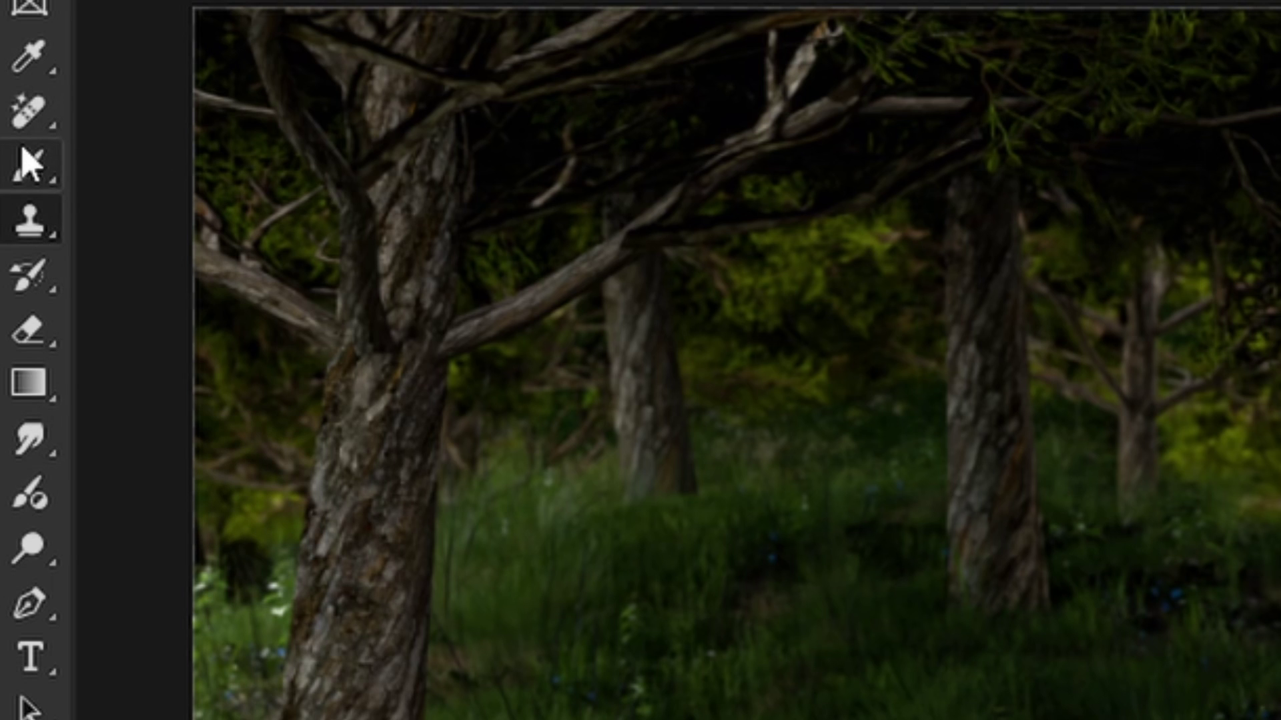
key("b")
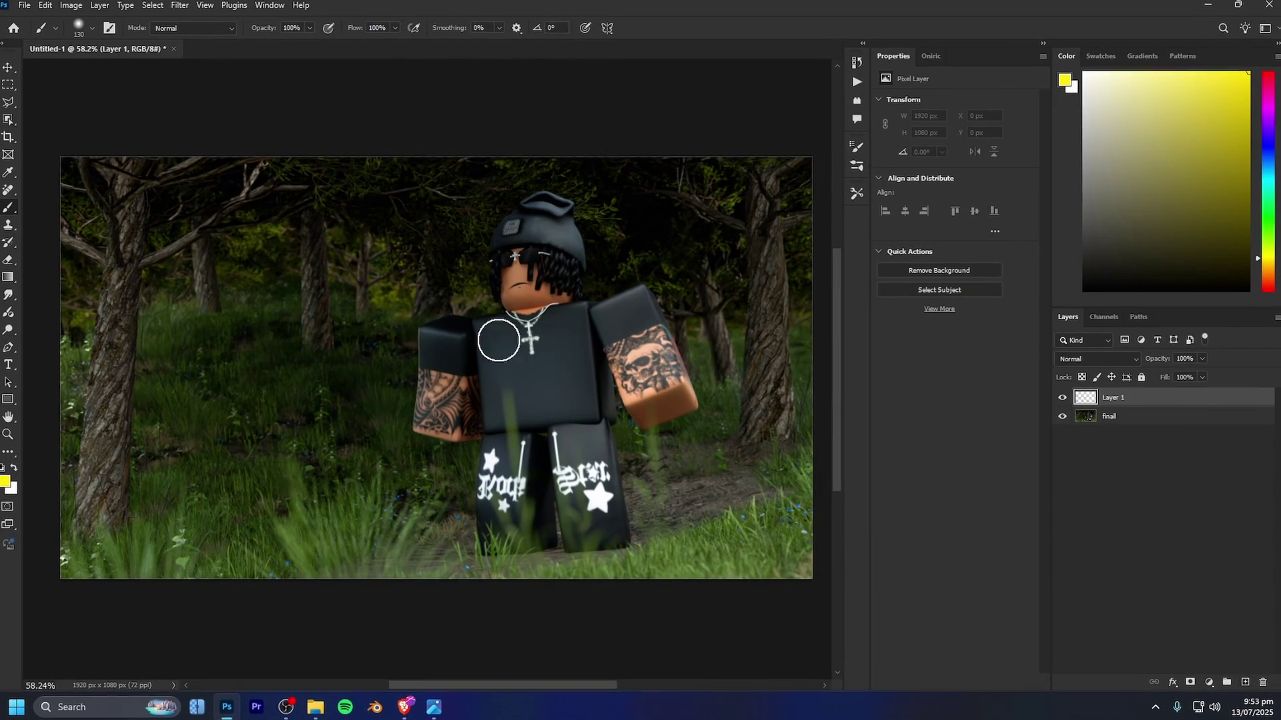
left_click_drag(403, 261, 536, 398)
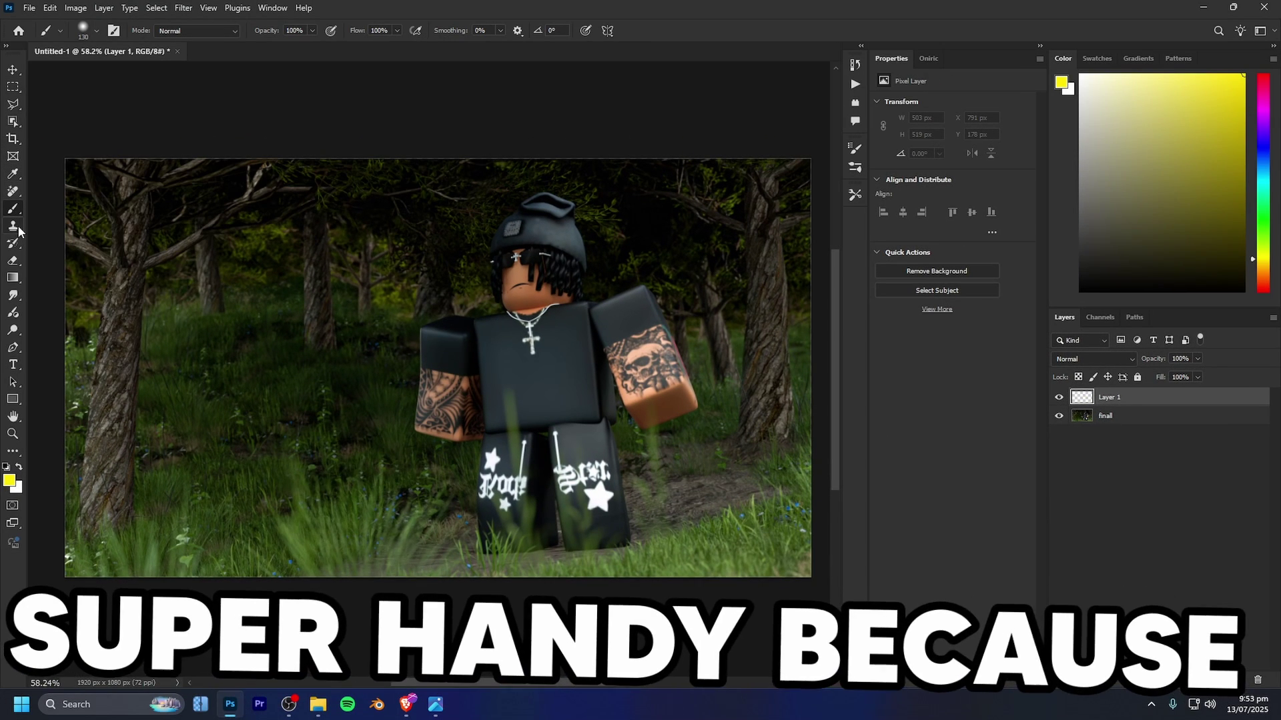
- Enable Sample All Layers for the Smudge tool and create an empty layer directly above finall
left_click(15, 227)
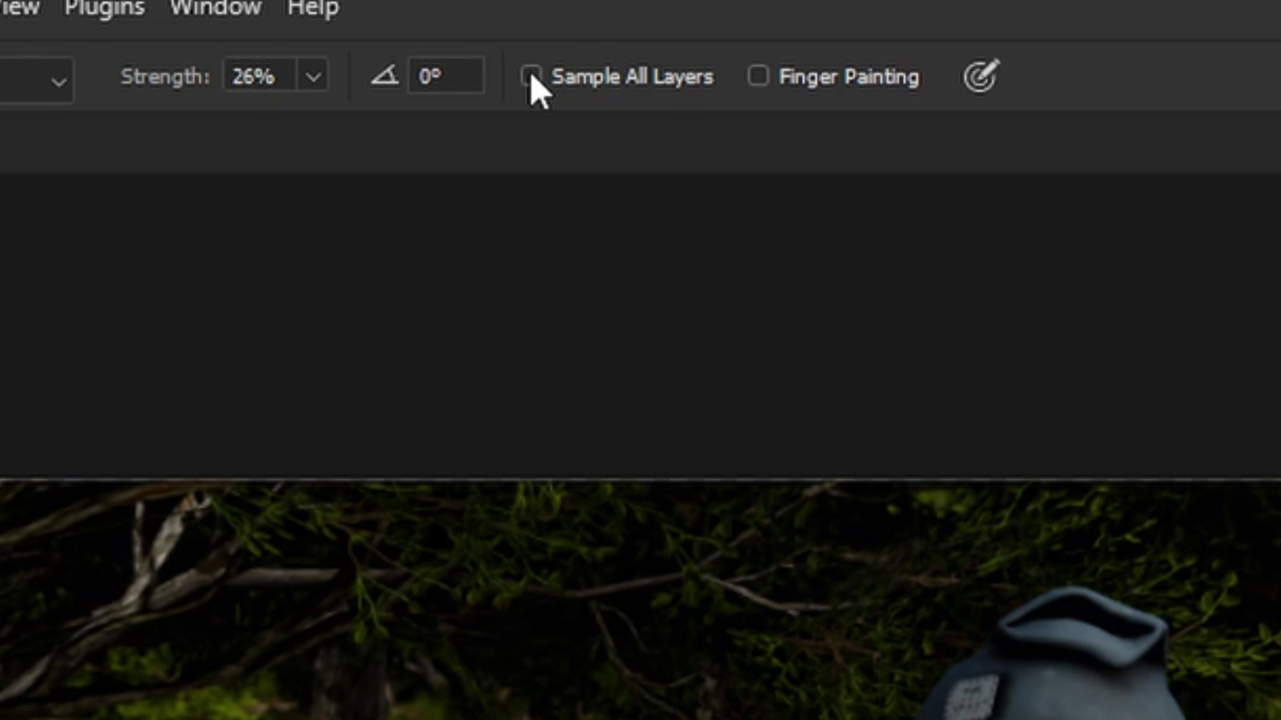
left_click(531, 77)
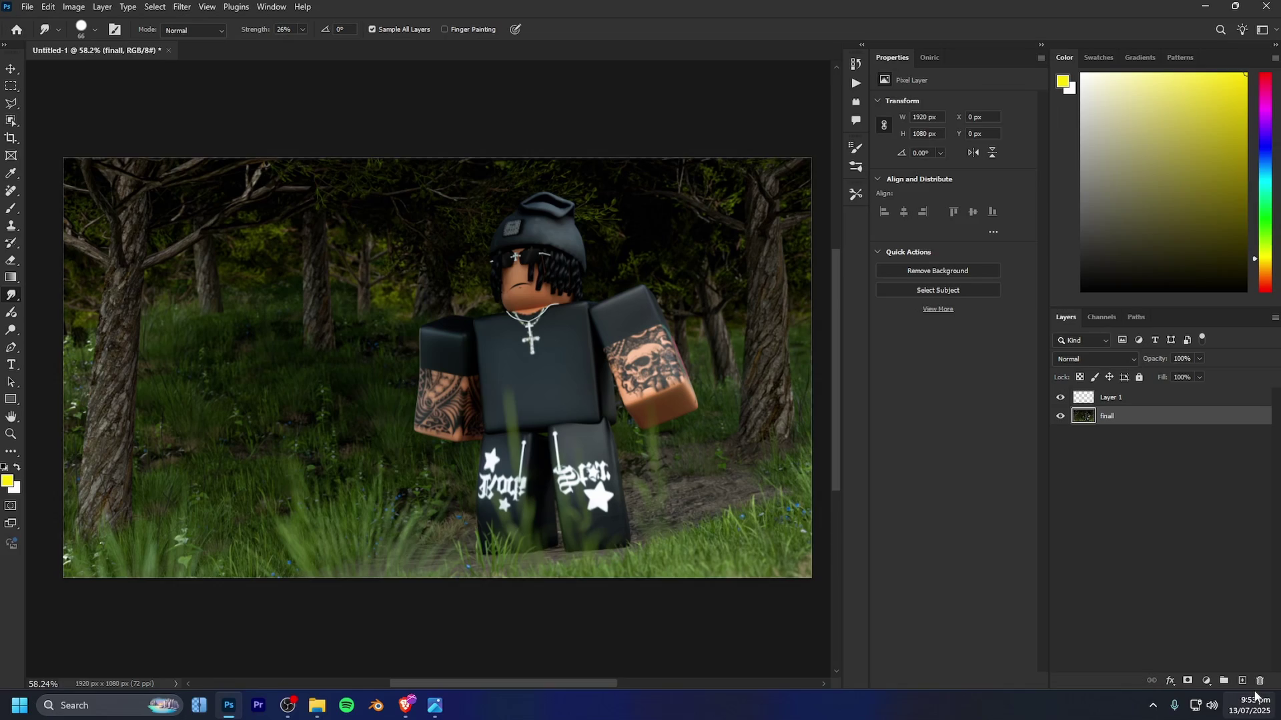
left_click(1249, 682)
- Paint a large yellow shape beside the character and a magenta shape between it and the character's head on Layer 2
key("b")
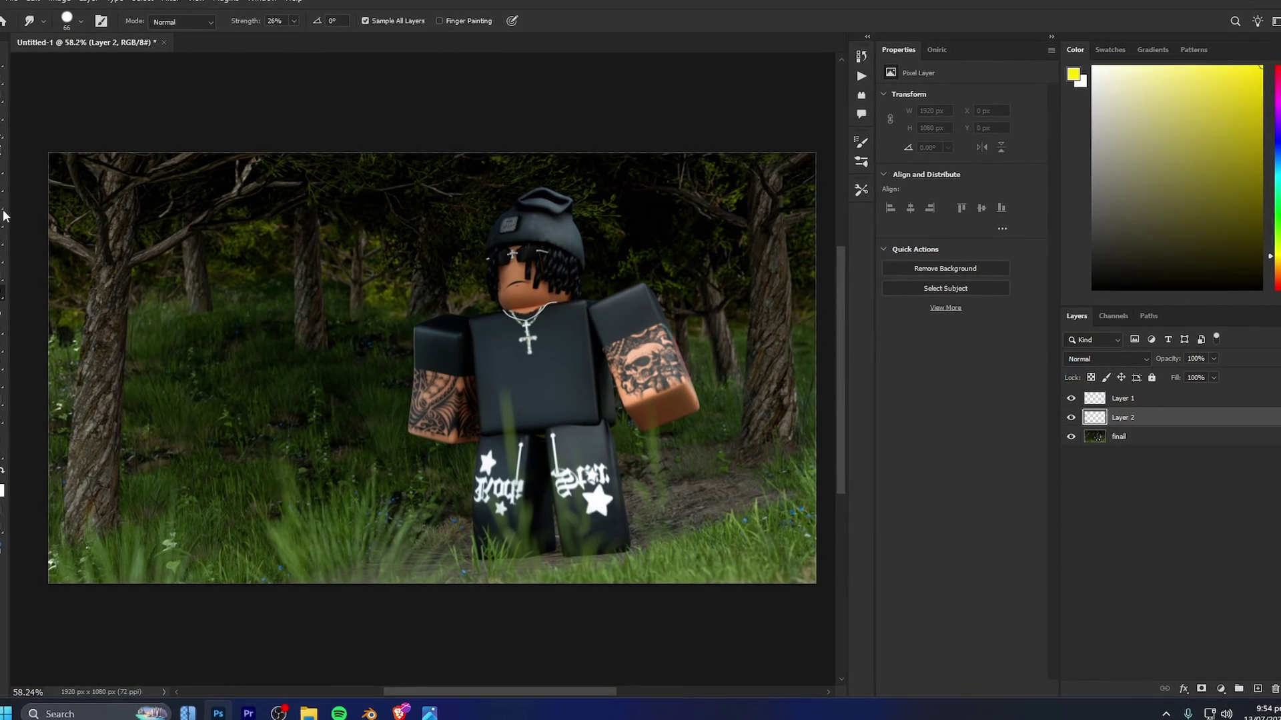
mouse_move(183, 227)
left_mouse_down()
mouse_move(298, 322)
mouse_move(310, 397)
left_mouse_up()
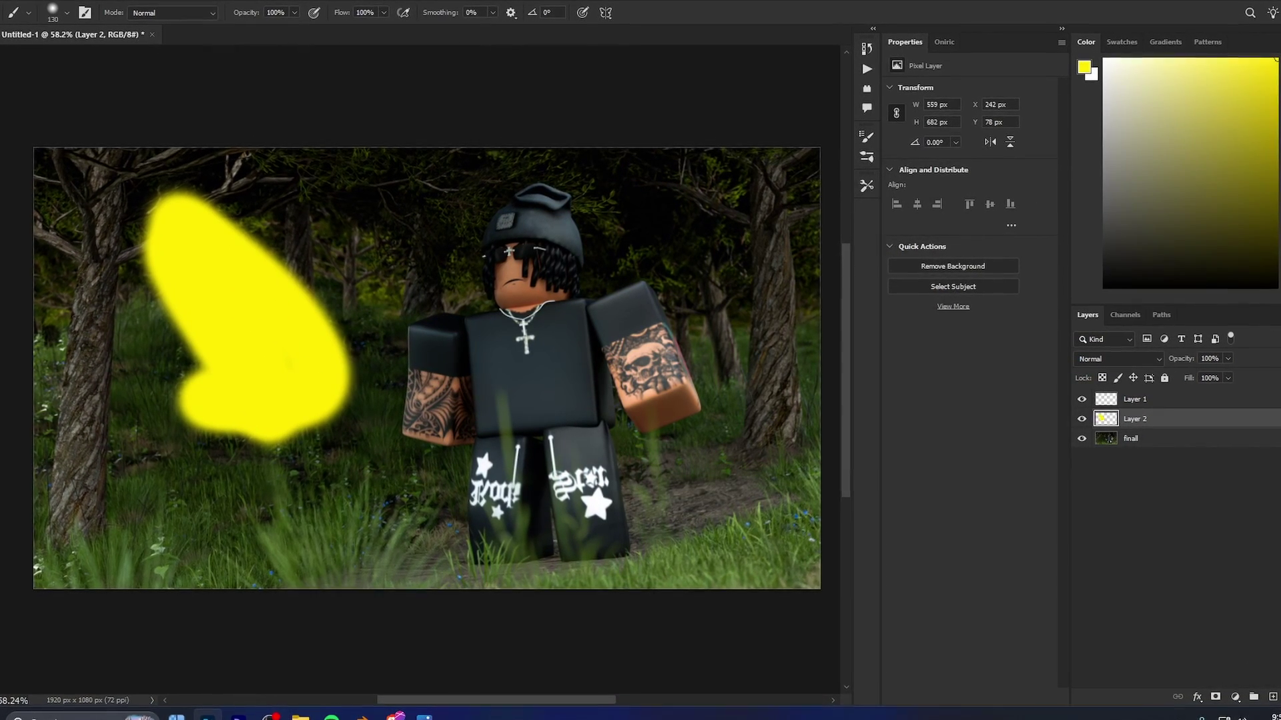
left_click(1278, 102)
mouse_move(303, 151)
left_mouse_down()
mouse_move(422, 213)
mouse_move(410, 273)
left_mouse_up()
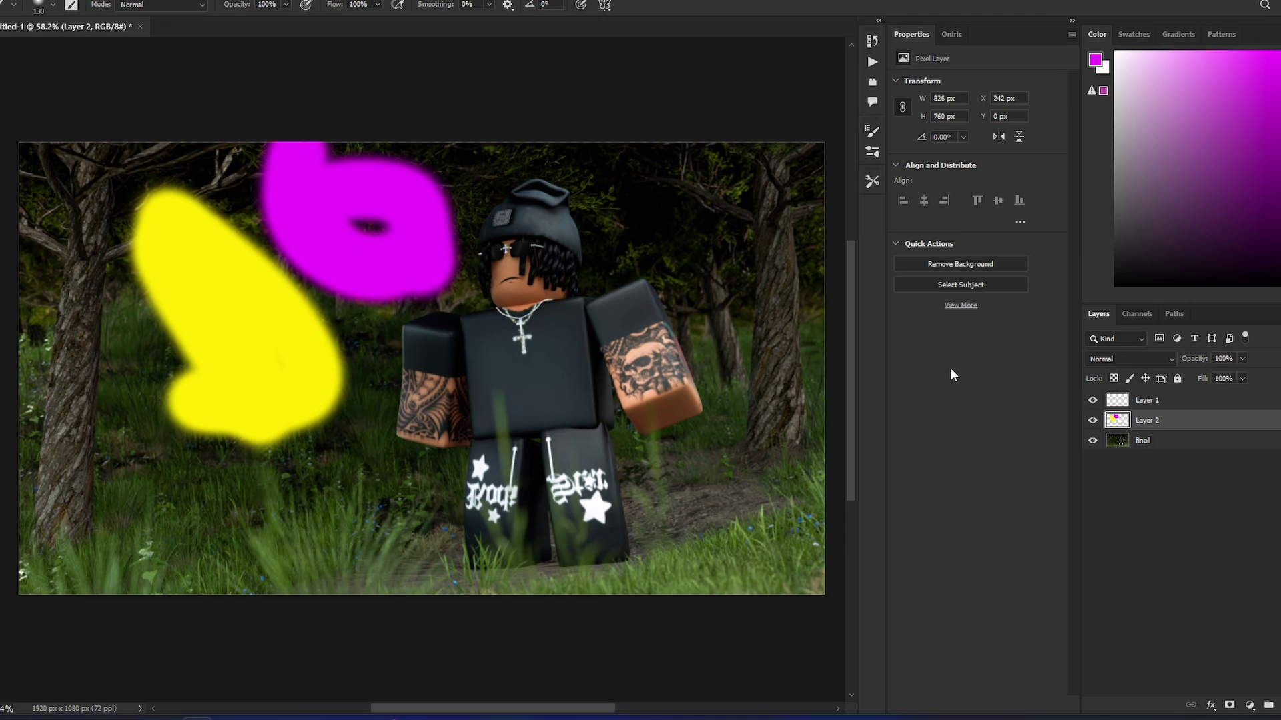
- Undo the magenta paint and repaint it closer to the yellow shape on Layer 2
key("ctrl+z")
left_click_drag(337, 207, 391, 351)
key("ctrl+z")
left_click_drag(324, 179, 379, 273)
- Smudge the yellow and magenta paint on Layer 1 at 26% strength, sampling all layers
left_click_drag(1149, 403, 1129, 399)
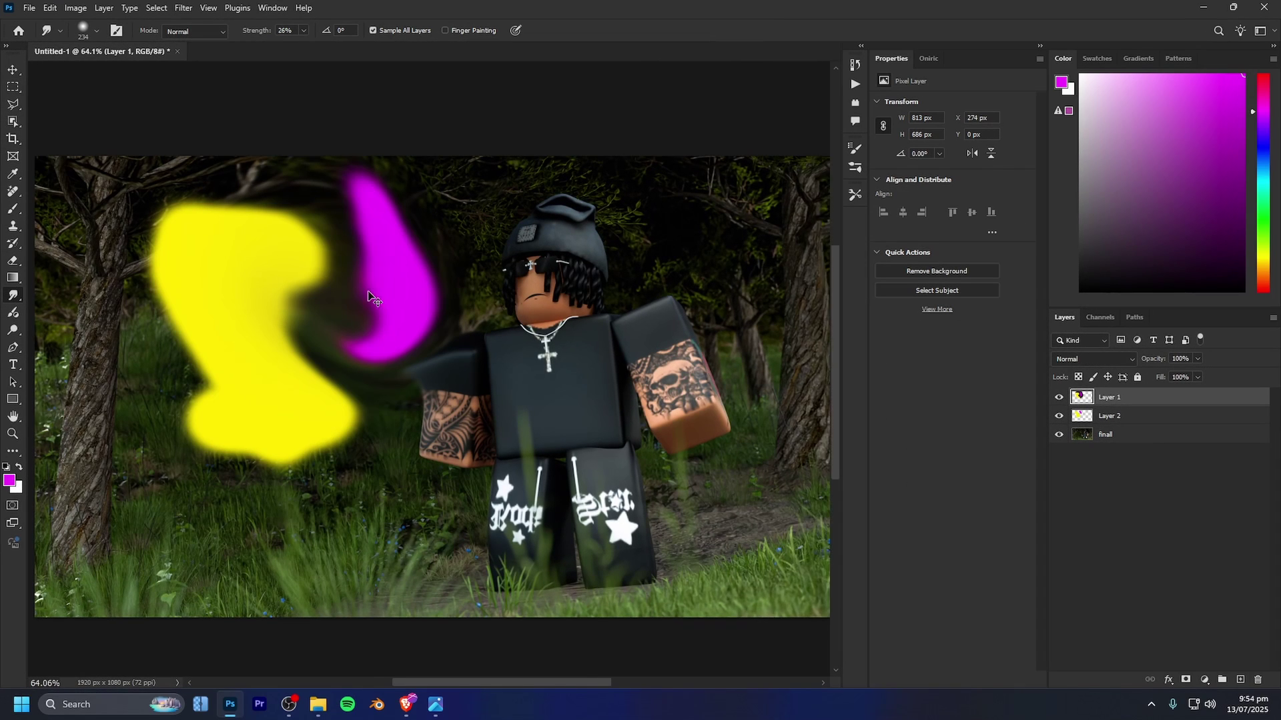
scroll(368, 296, "left", 1)
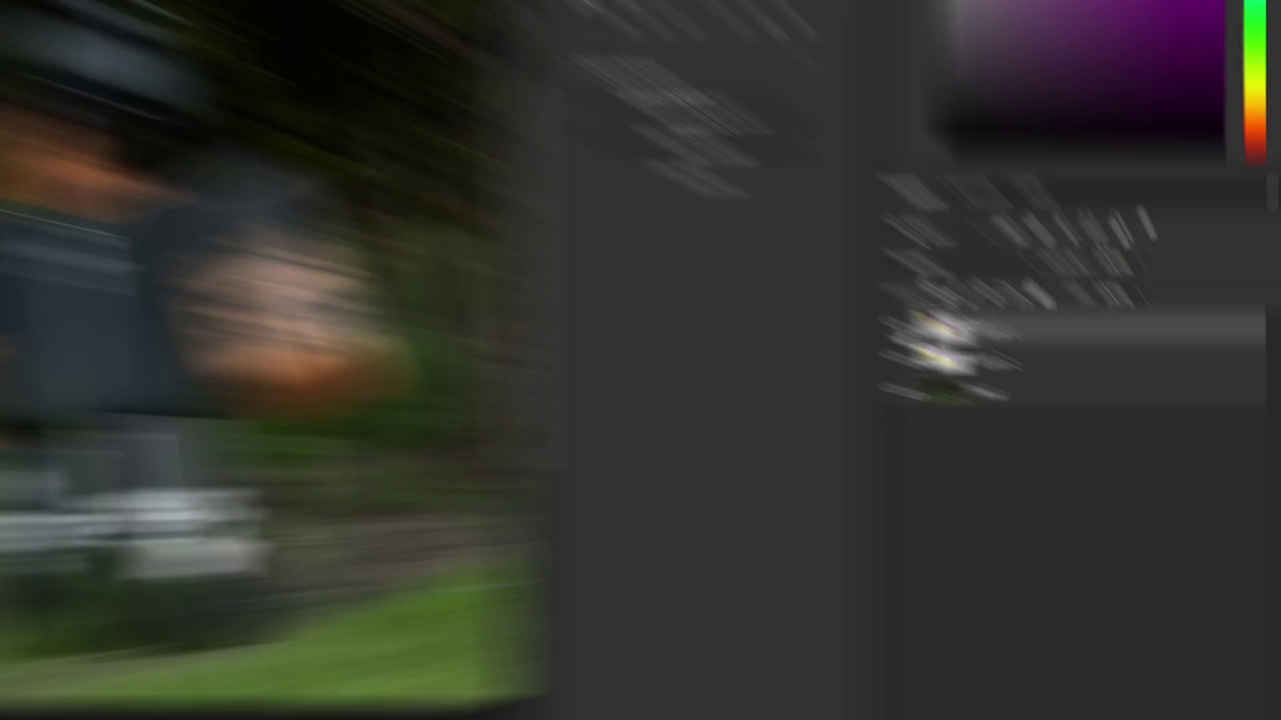
- Hide Layer 2 and finall to isolate the smudged pixels on Layer 1, and put Layer 1 into free transform
left_click(1059, 397)
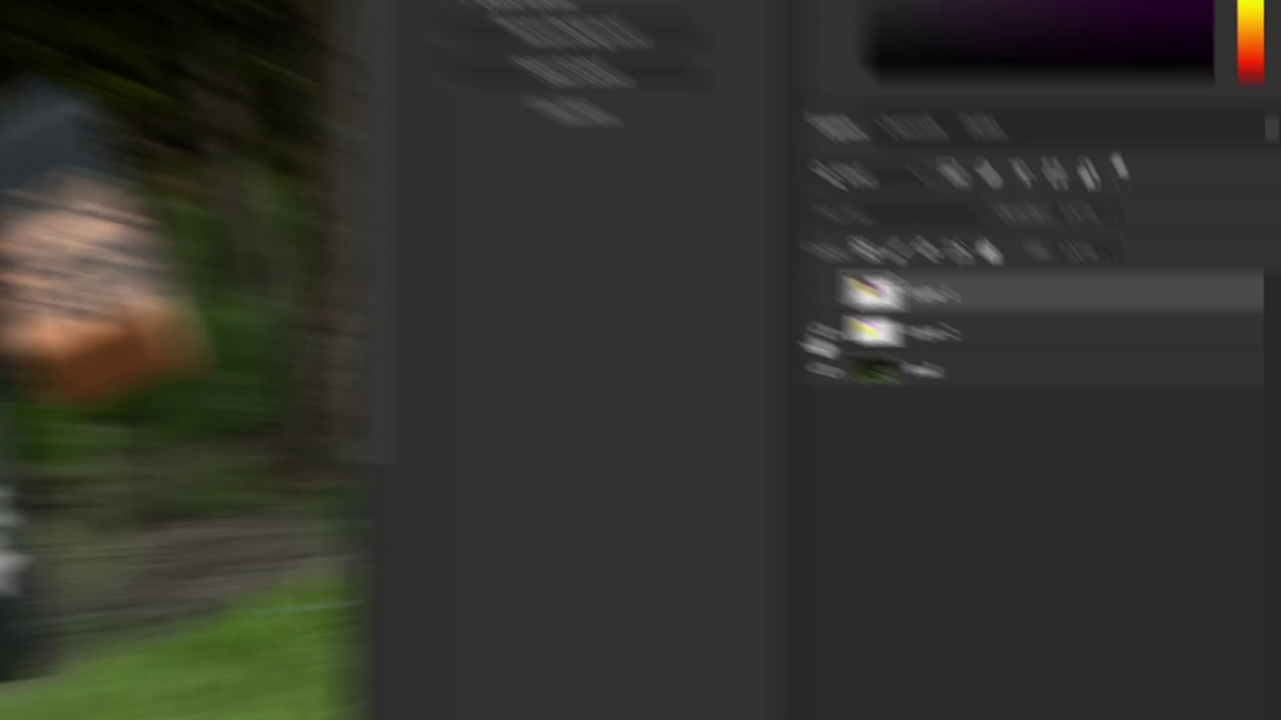
left_click_drag(756, 308, 756, 355)
left_click(1058, 397)
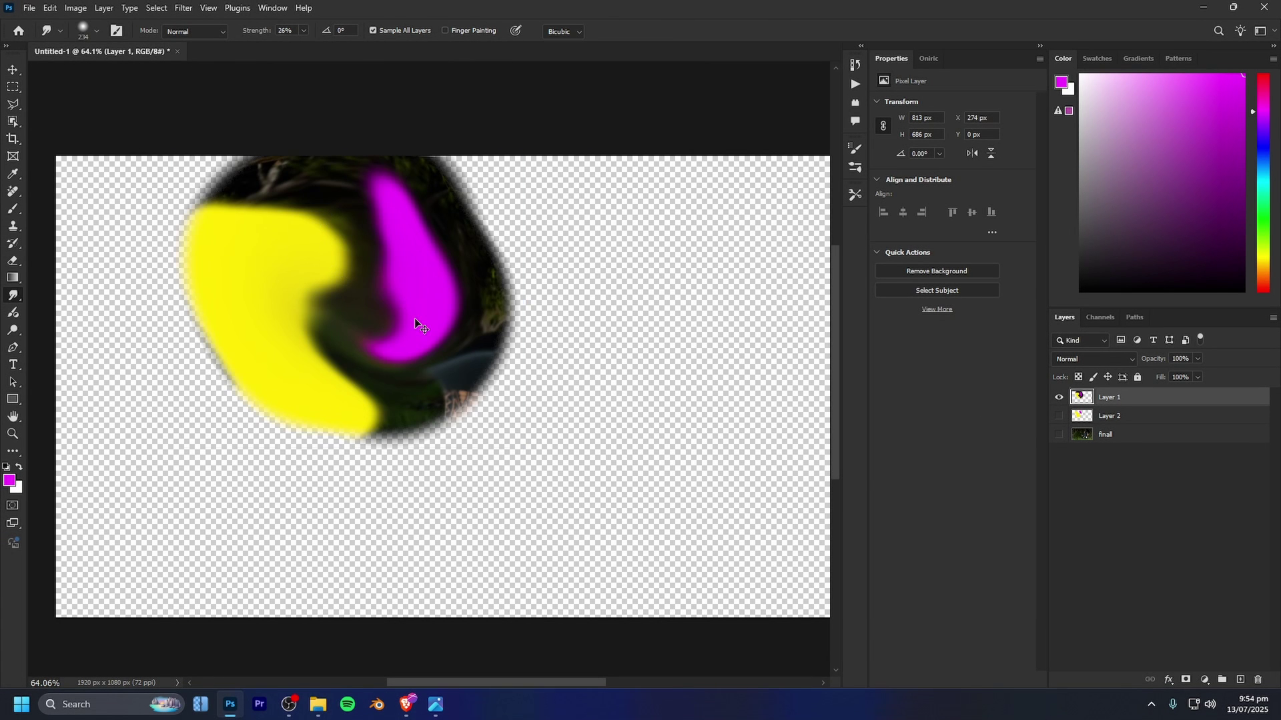
key("ctrl+t")
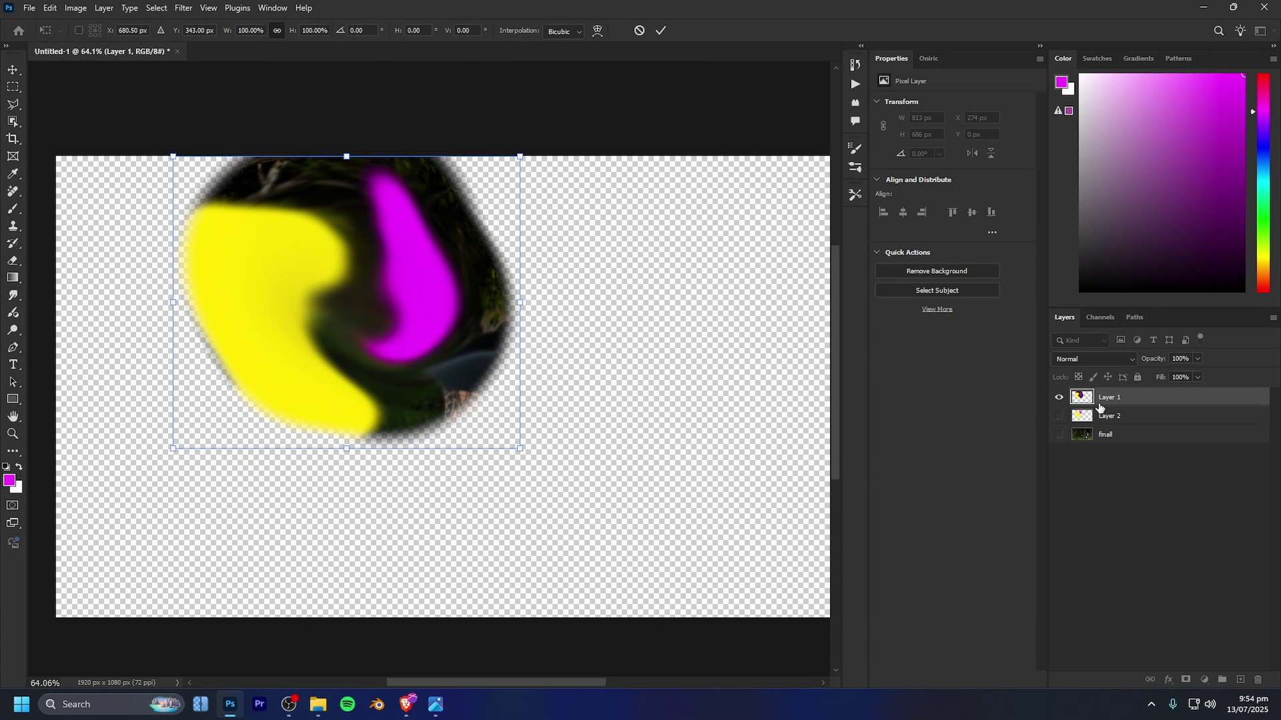
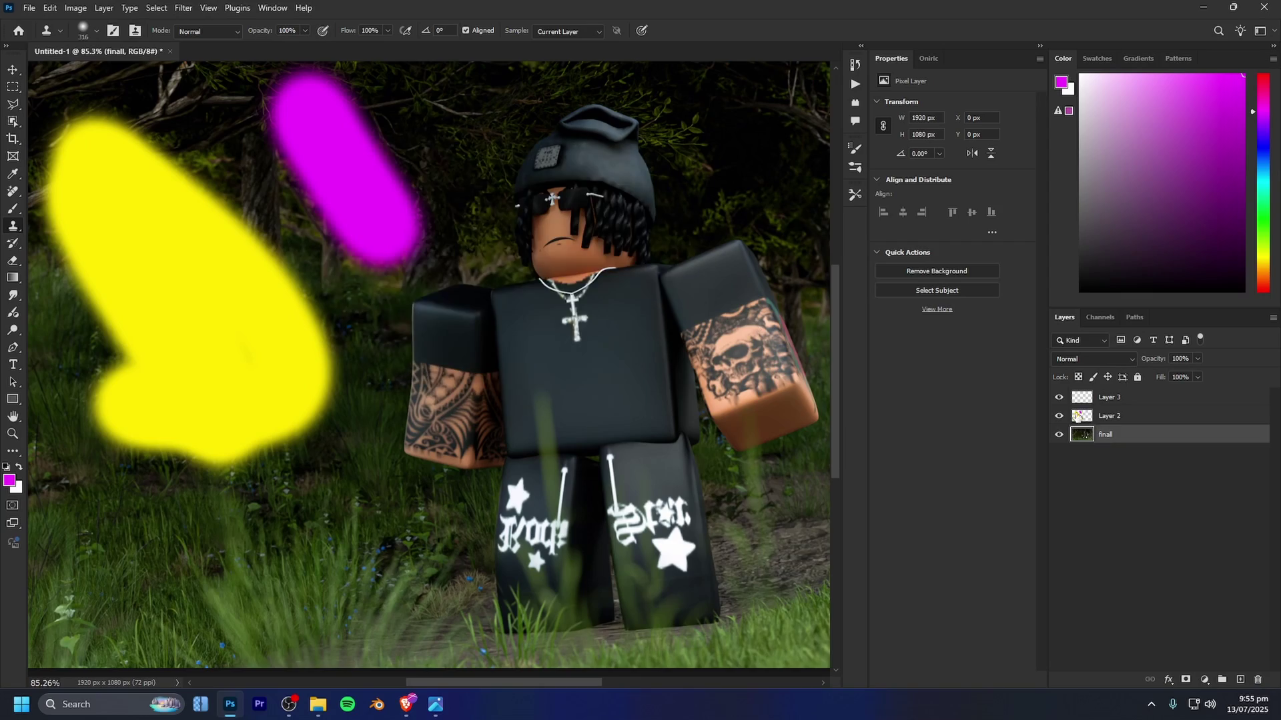
- Set the Clone Stamp to sample Current & Below and move Layer 3 directly beneath Layer 2
left_click(1134, 397)
left_click(560, 31)
left_click(553, 54)
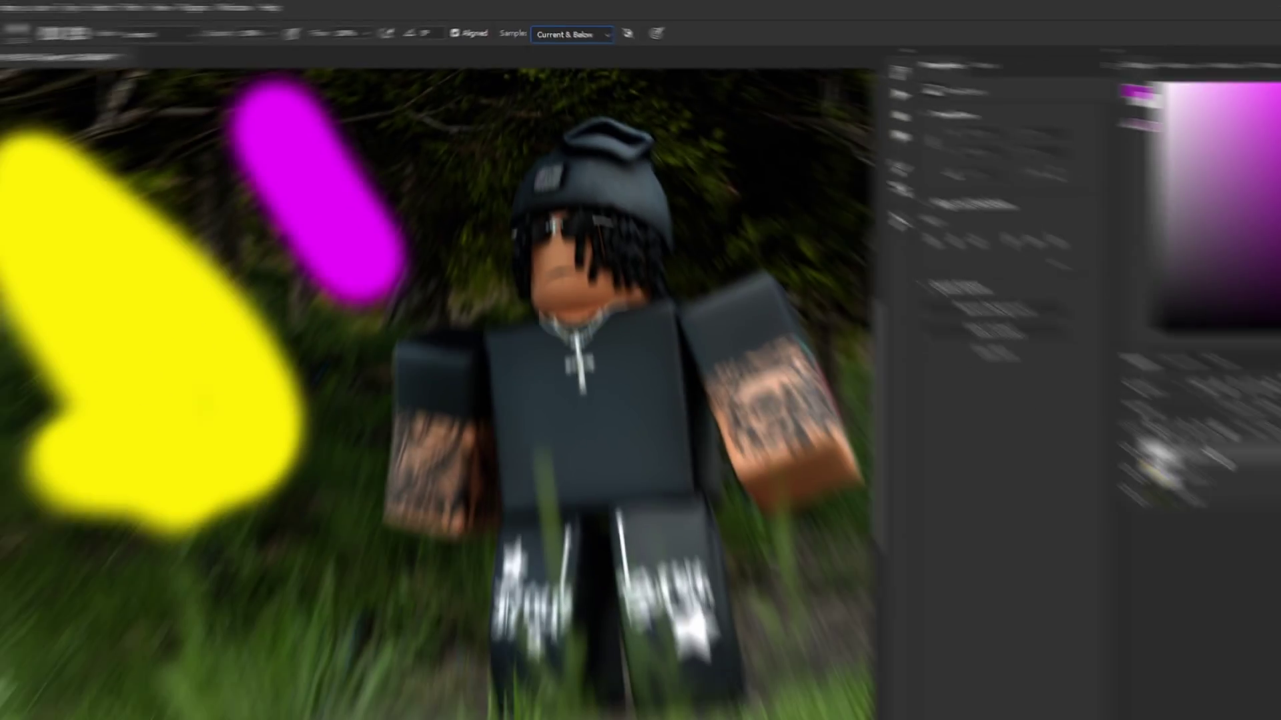
left_click_drag(1123, 395, 1116, 427)
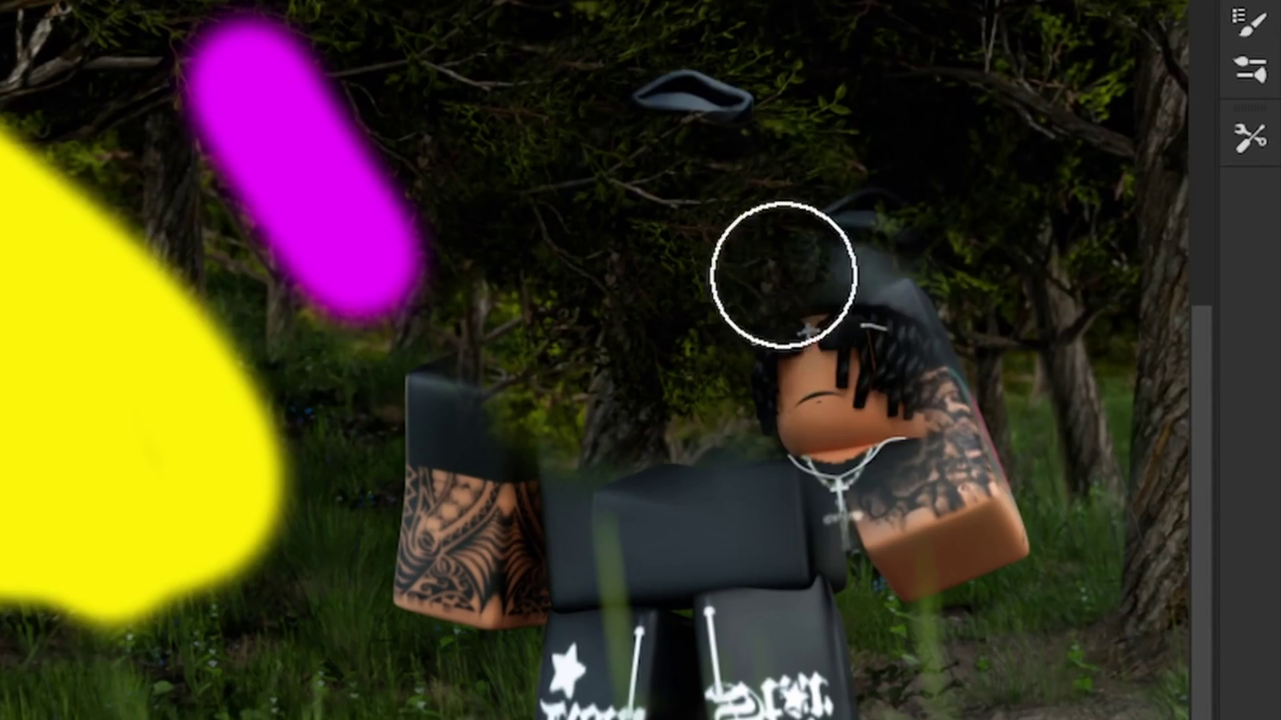
- Clone parts of the forest over the character's head and raised arm on Layer 3, and toggle layer visibility to compare
left_click_drag(933, 275, 1139, 378)
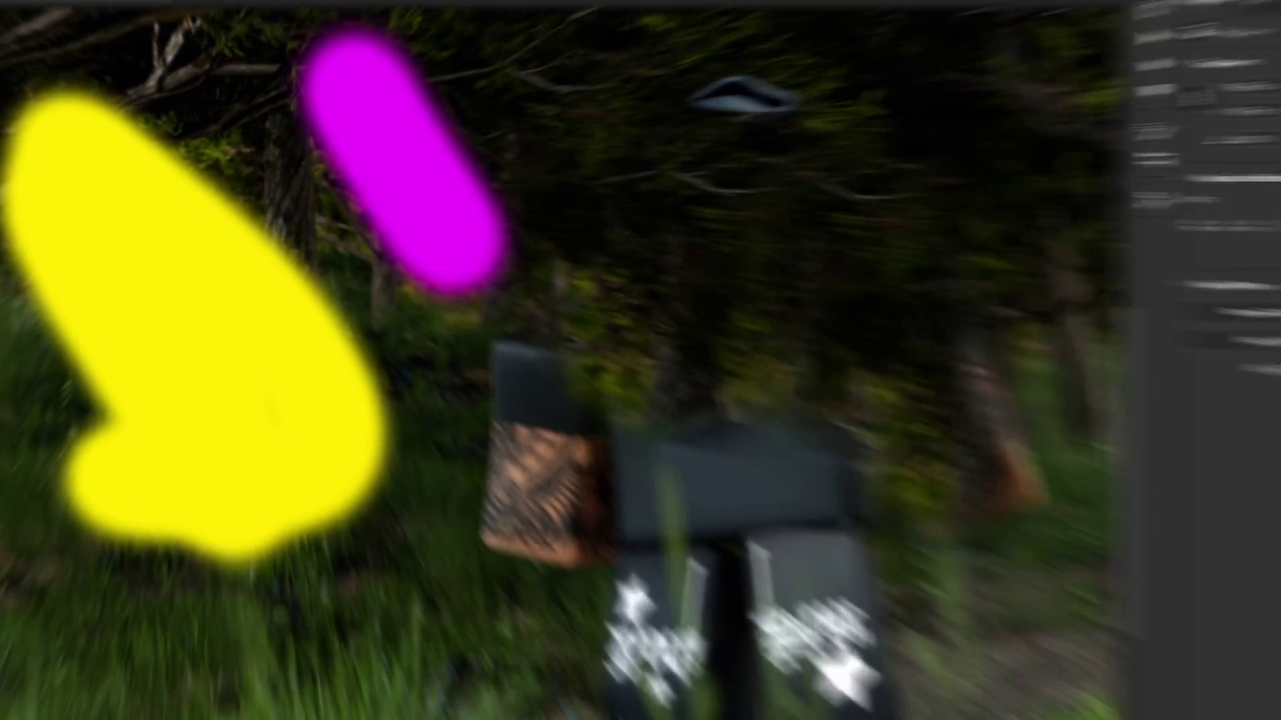
left_click(1062, 417)
left_click(1062, 418)
left_click(1062, 398)
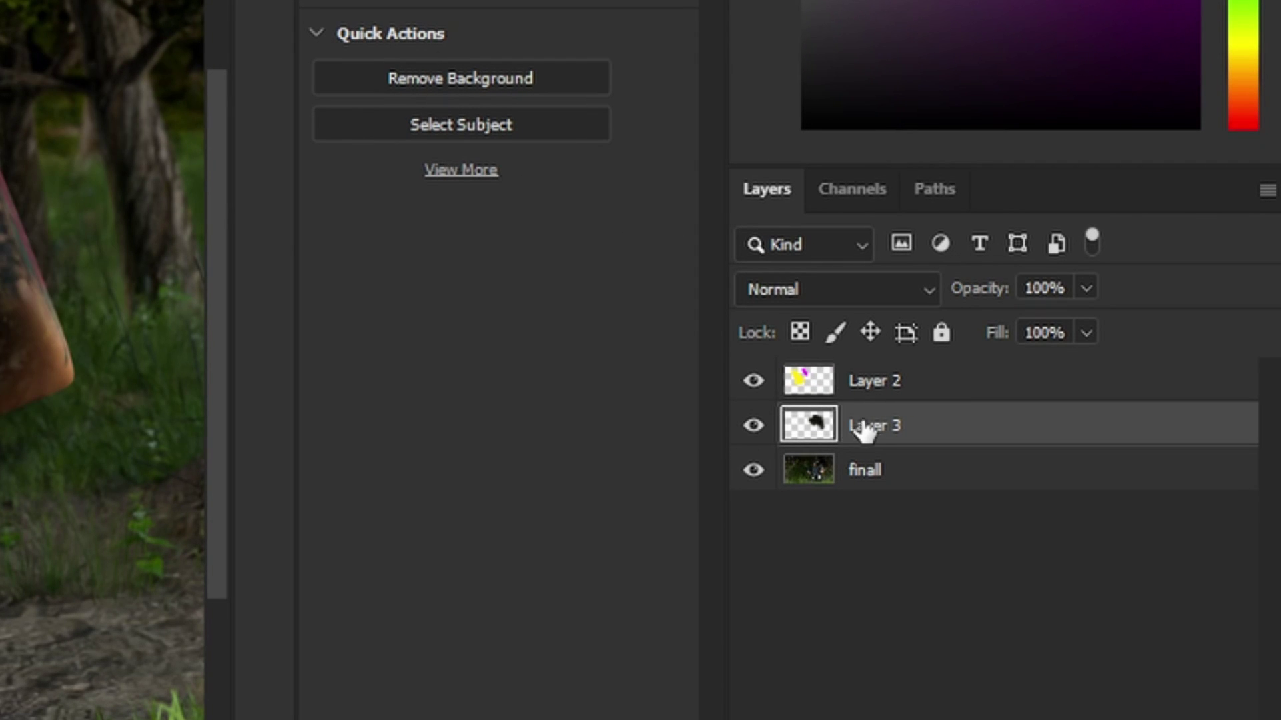
- Set the Clone Stamp to sample All Layers and clone the magenta shape over the character's head on the empty Layer 3
key("ctrl+shift+alt+n")
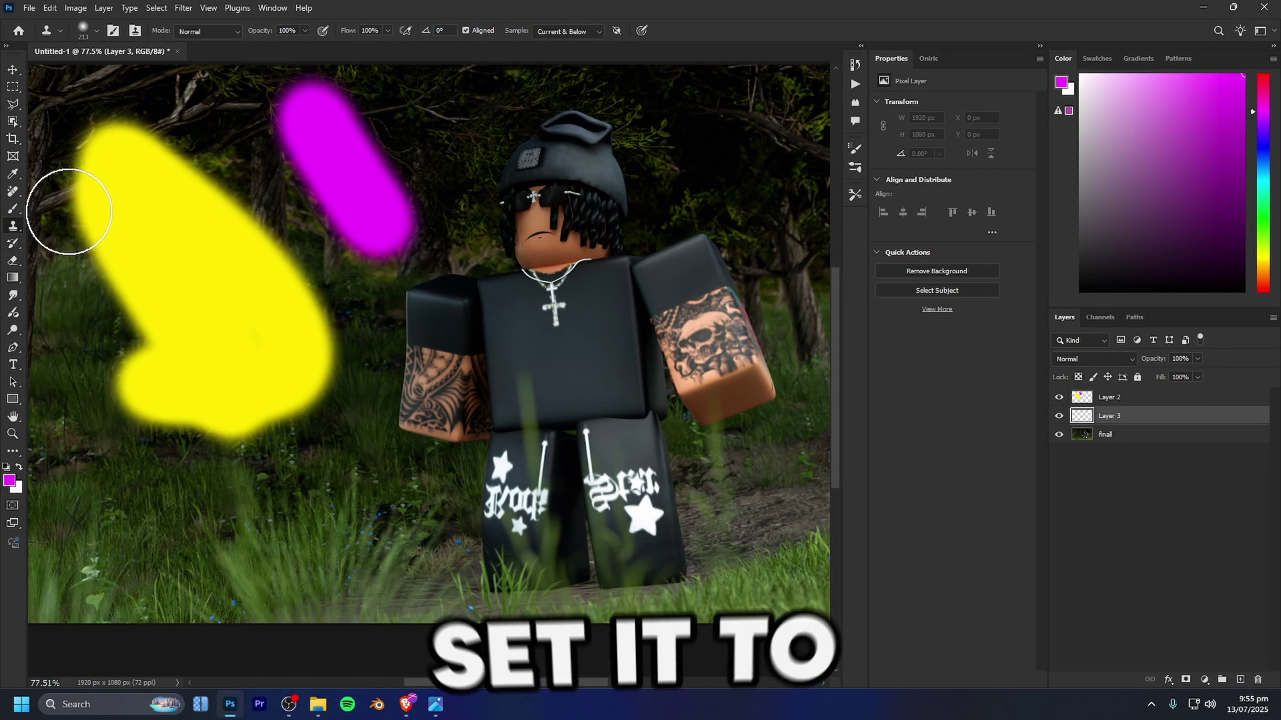
left_click(550, 67)
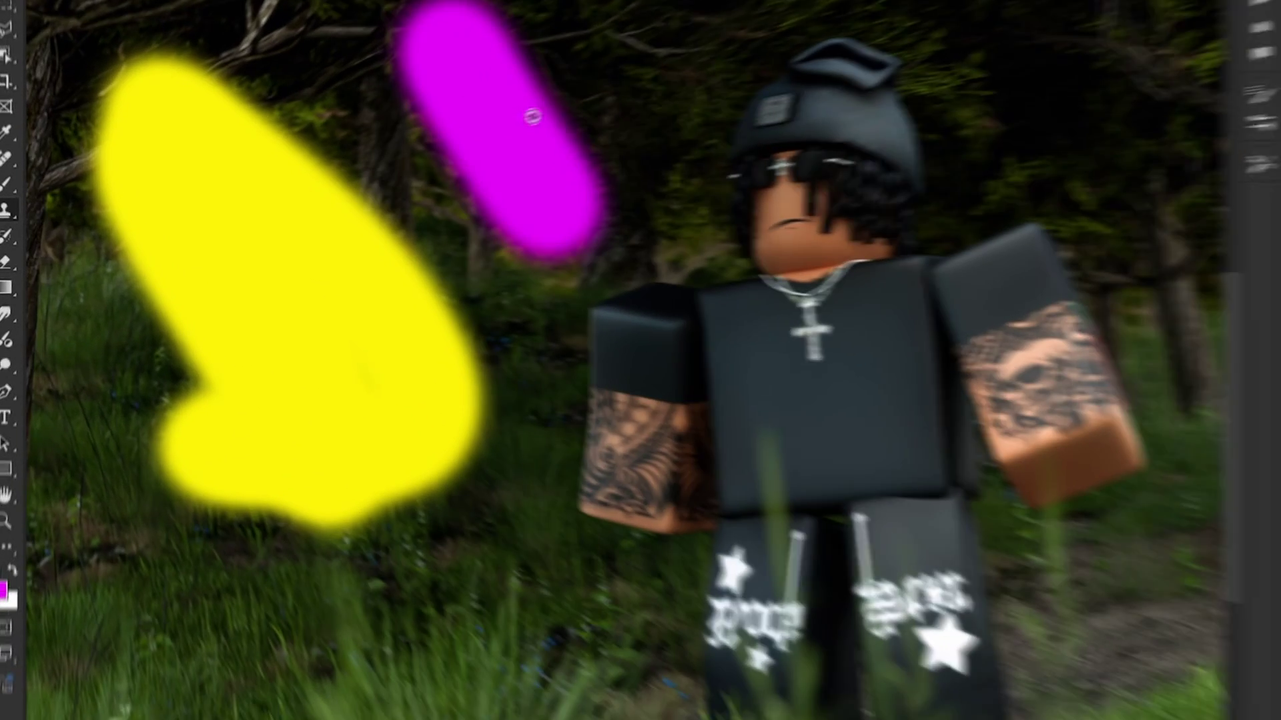
left_click_drag(369, 163, 521, 180)
left_click_drag(795, 169, 903, 200)
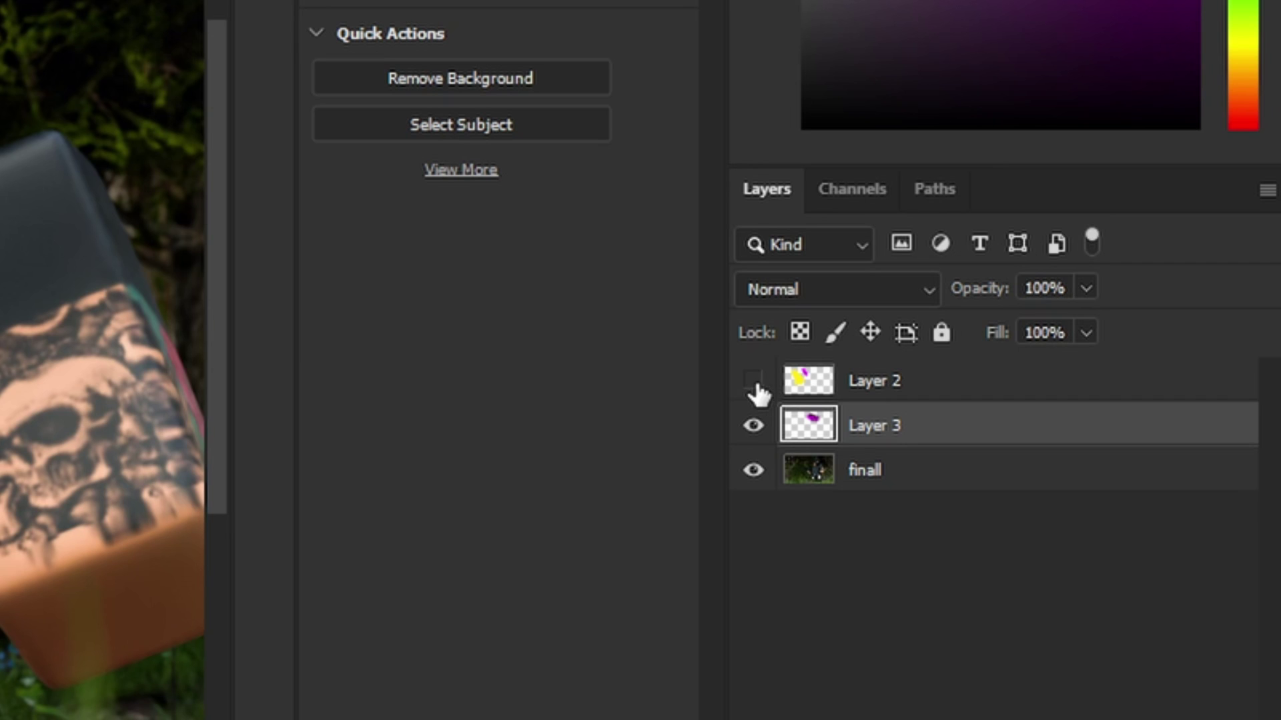
- Isolate Layer 3 to examine its cloned pixels, and check the sampling options of the other retouching tools
left_click(754, 472)
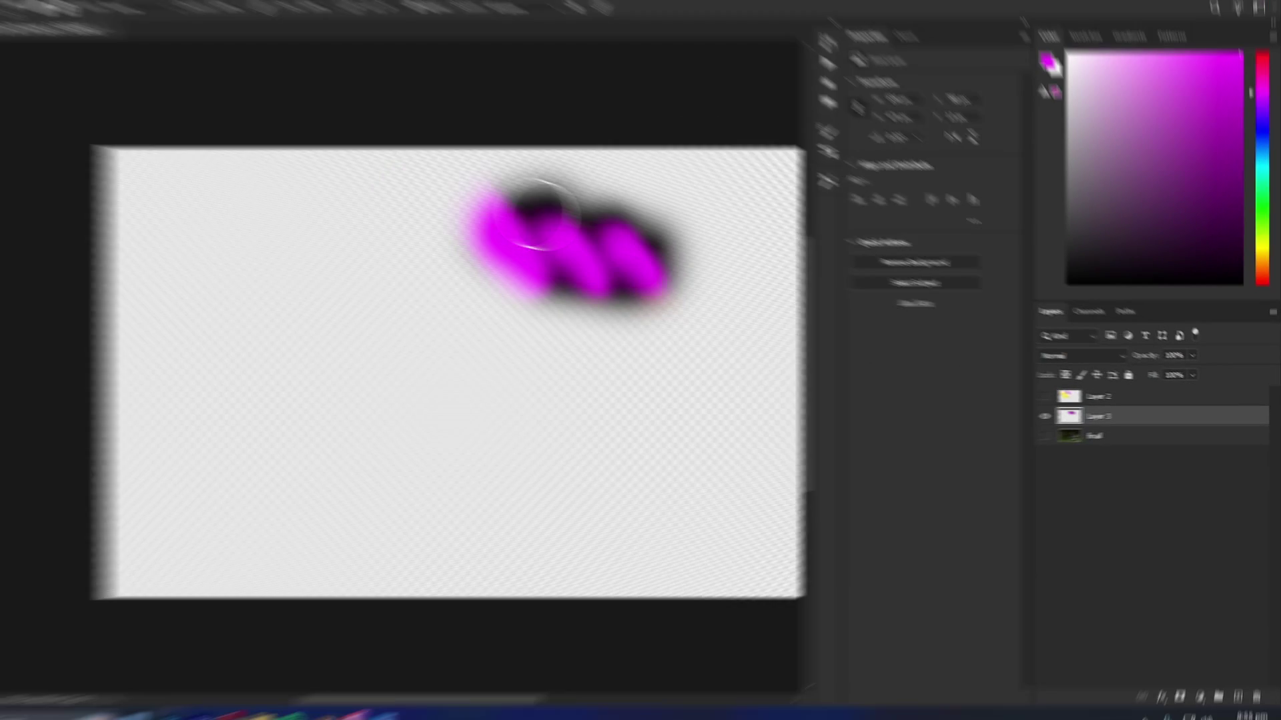
scroll(622, 242, "up", 2)
scroll(478, 226, "down", 4)
scroll(473, 229, "up", 3)
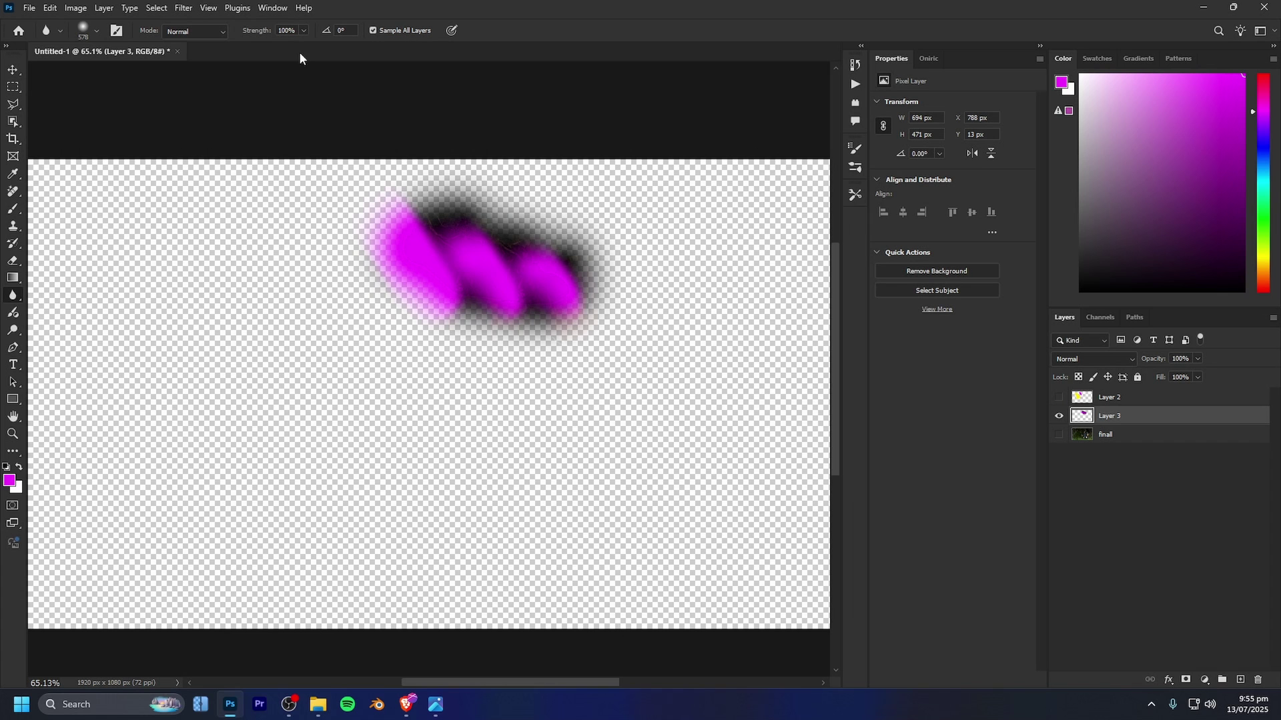
left_click(13, 312)
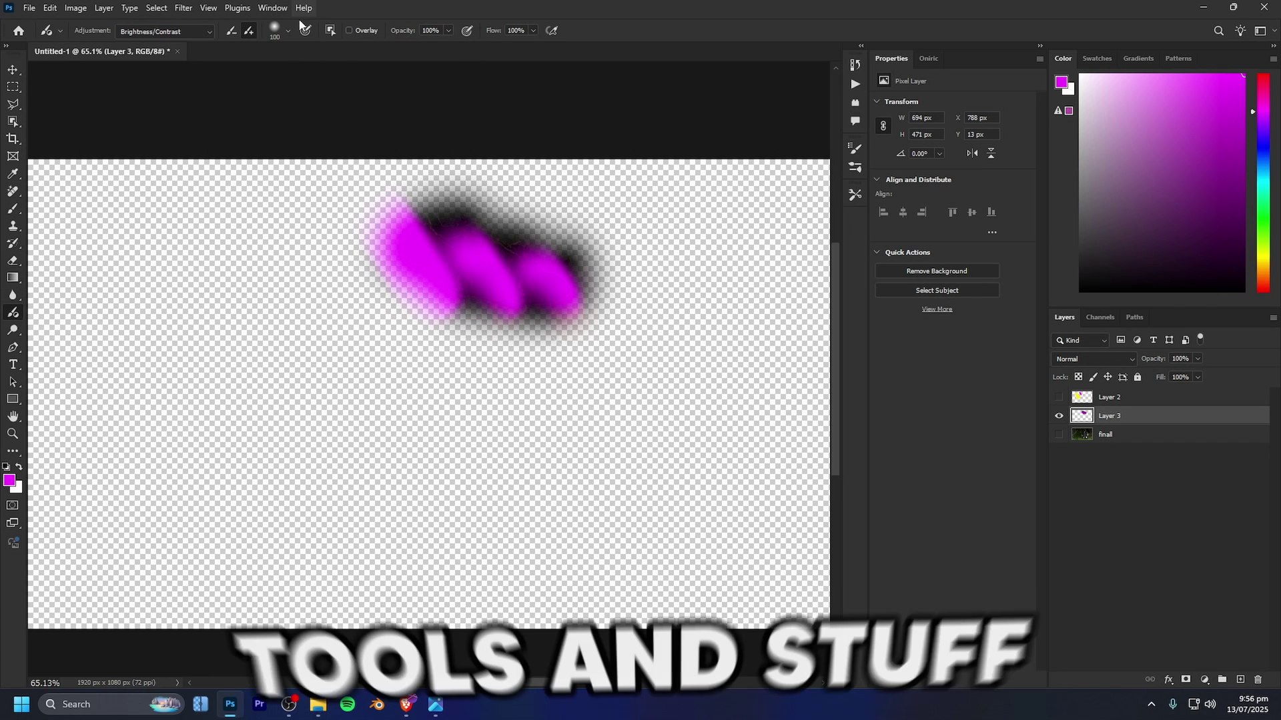
left_click(13, 227)
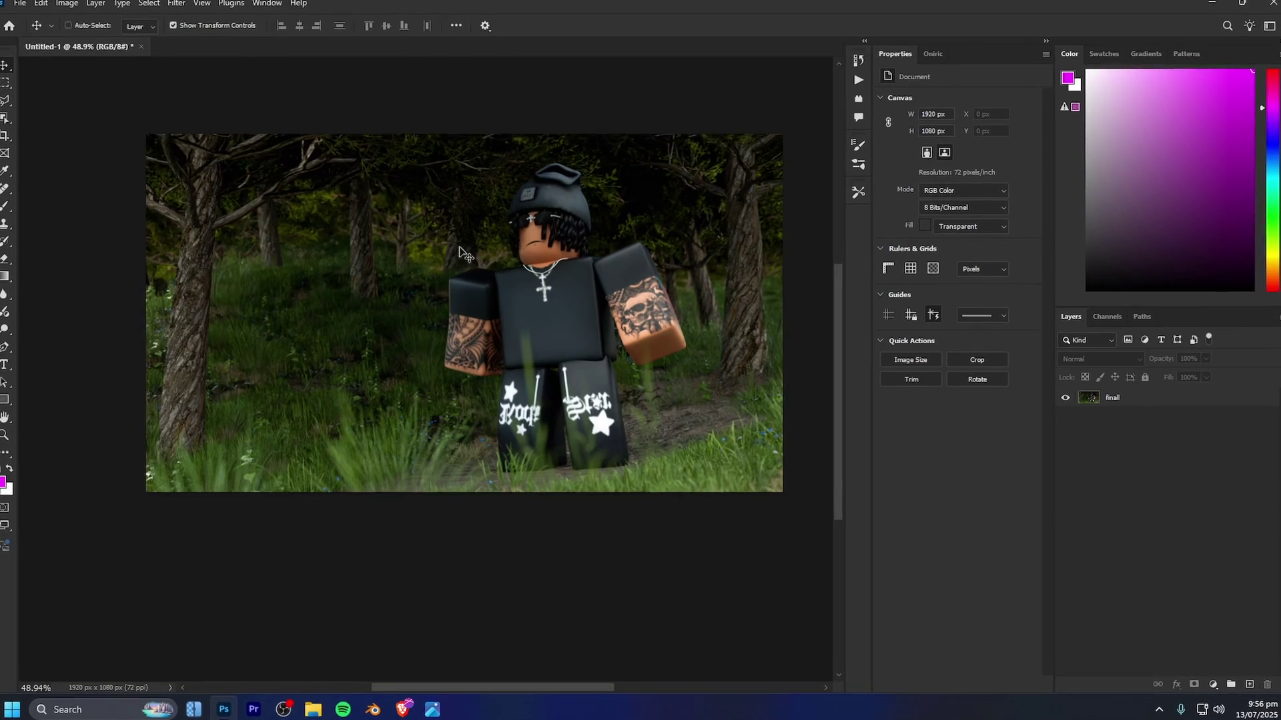
- Clone the tree trunk over the character's nearby shoulder with the Clone Stamp directly on the finall layer
scroll(471, 244, "down", 4)
scroll(471, 245, "up", 1)
scroll(472, 245, "right", 1)
scroll(472, 245, "up", 1)
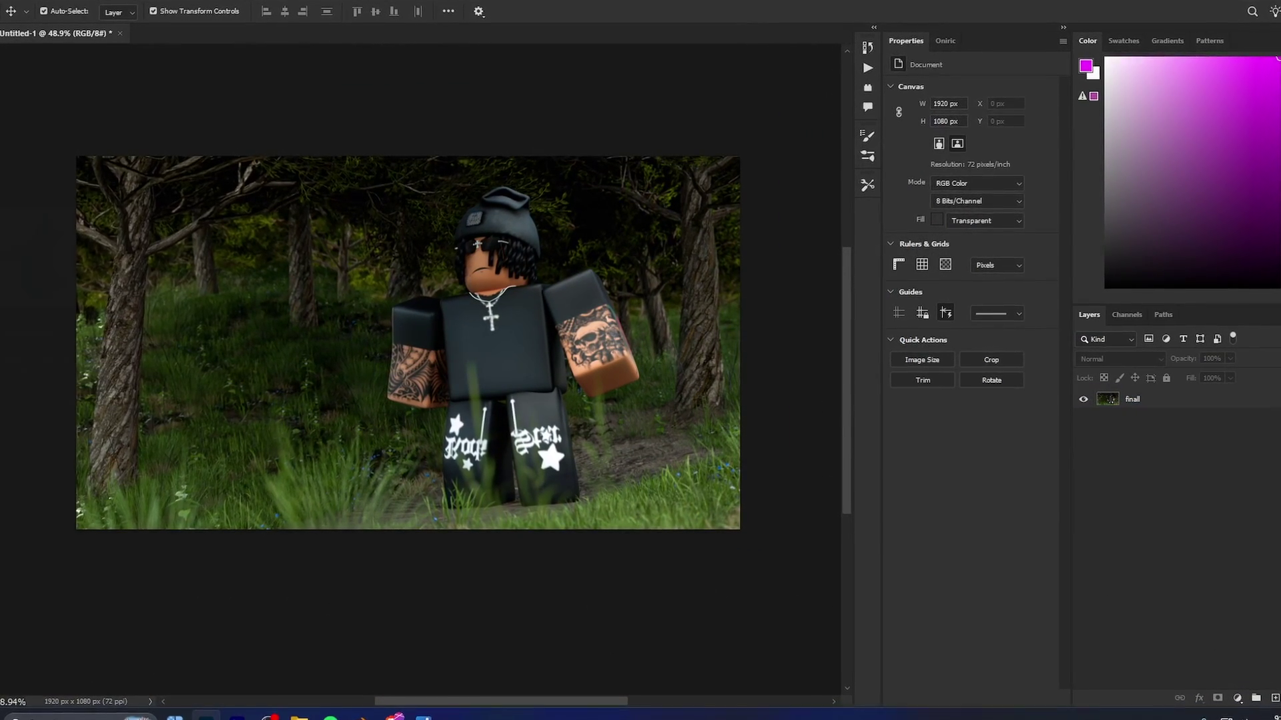
key("s")
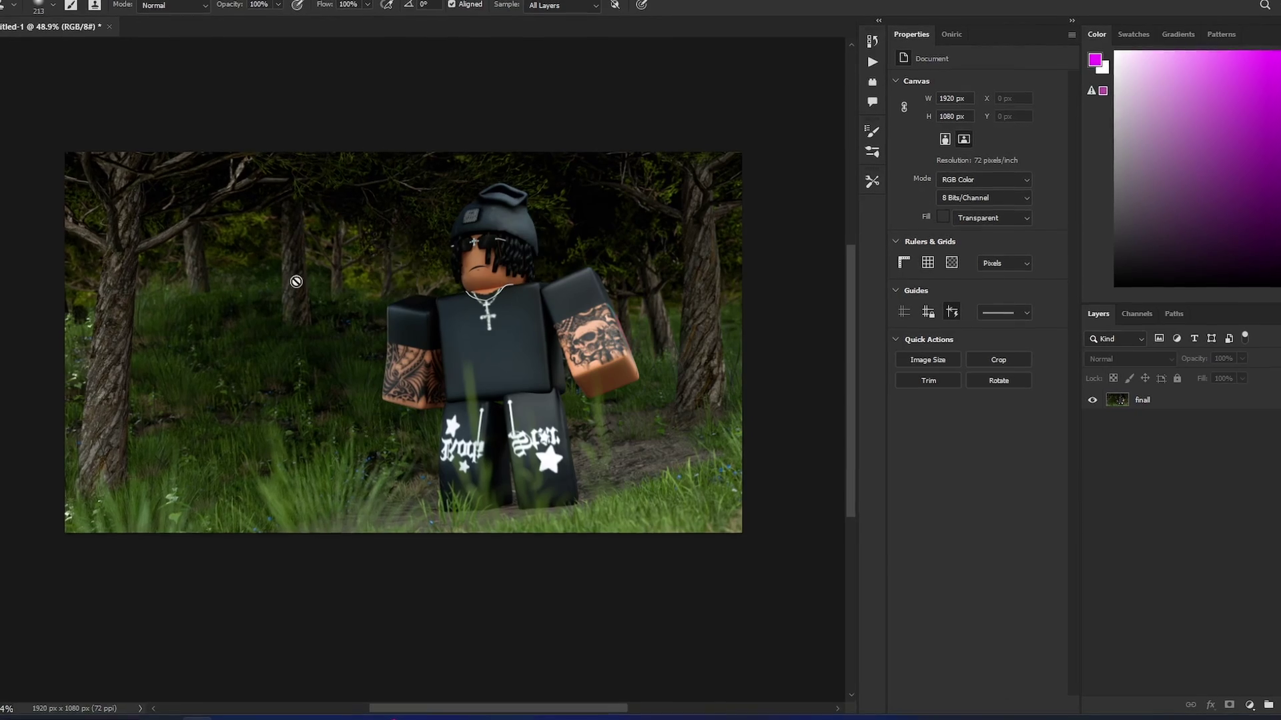
scroll(294, 283, "up", 5)
scroll(354, 325, "up", 3)
left_click(295, 316, "alt")
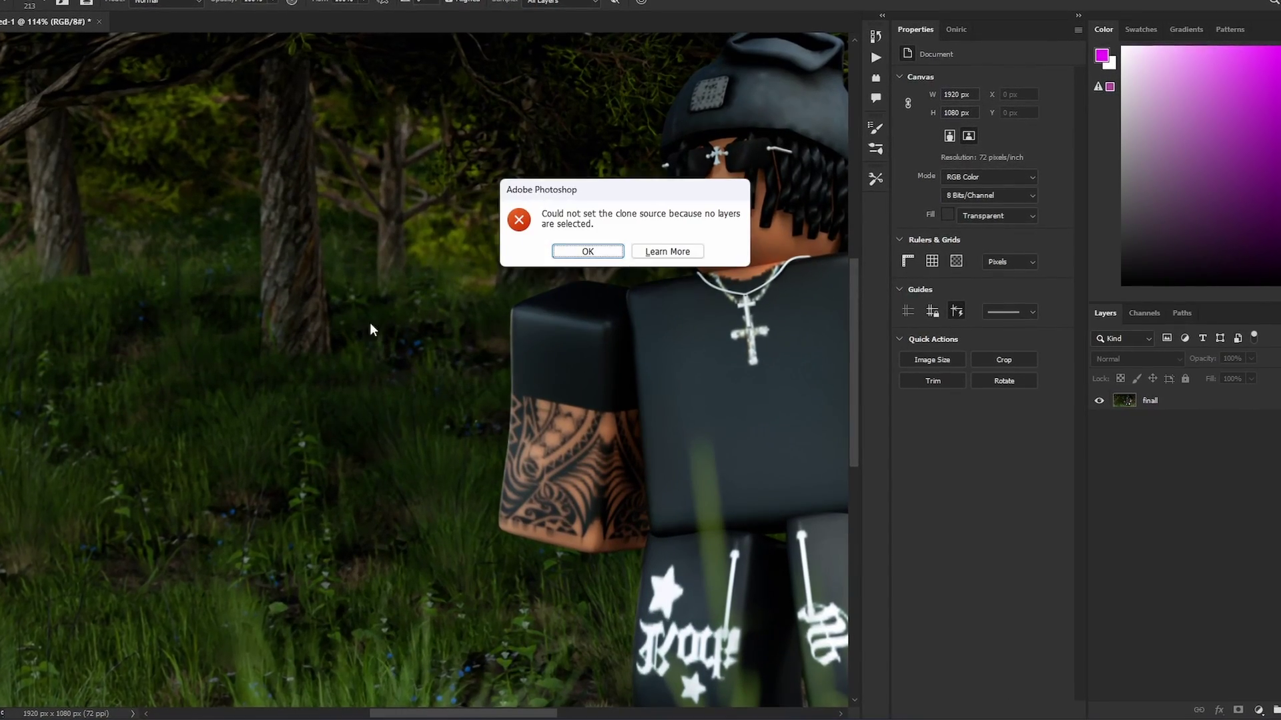
left_click(592, 254)
left_click(1145, 410)
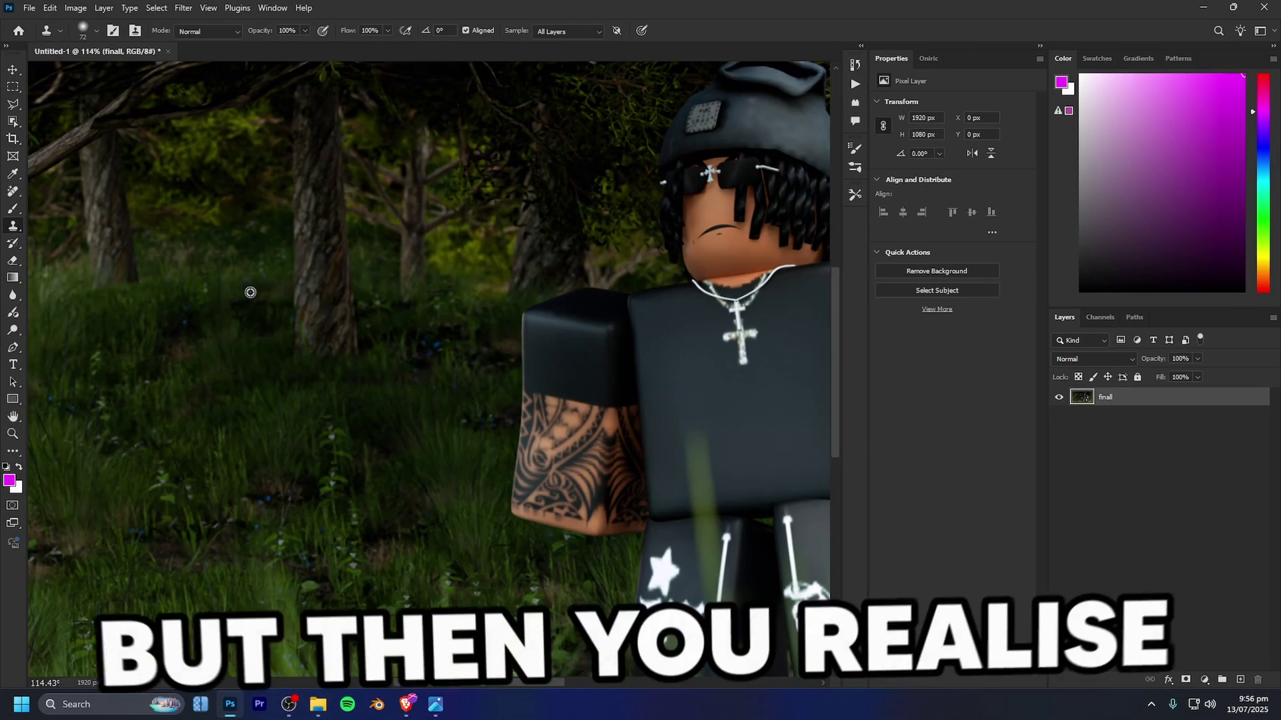
left_click_drag(547, 349, 681, 337)
- Undo the tree trunk cloning on the finall layer
scroll(709, 414, "down", 5)
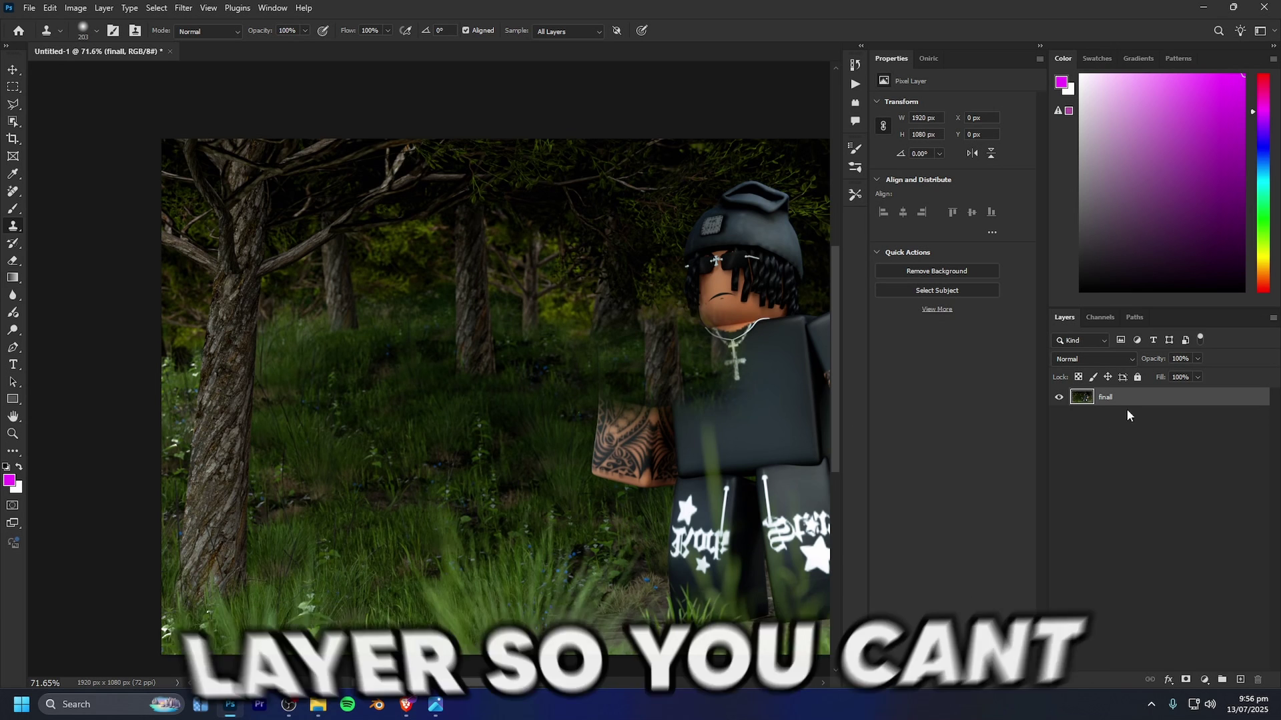
scroll(376, 344, "right", 3)
scroll(376, 343, "right", 1)
key("ctrl+z")
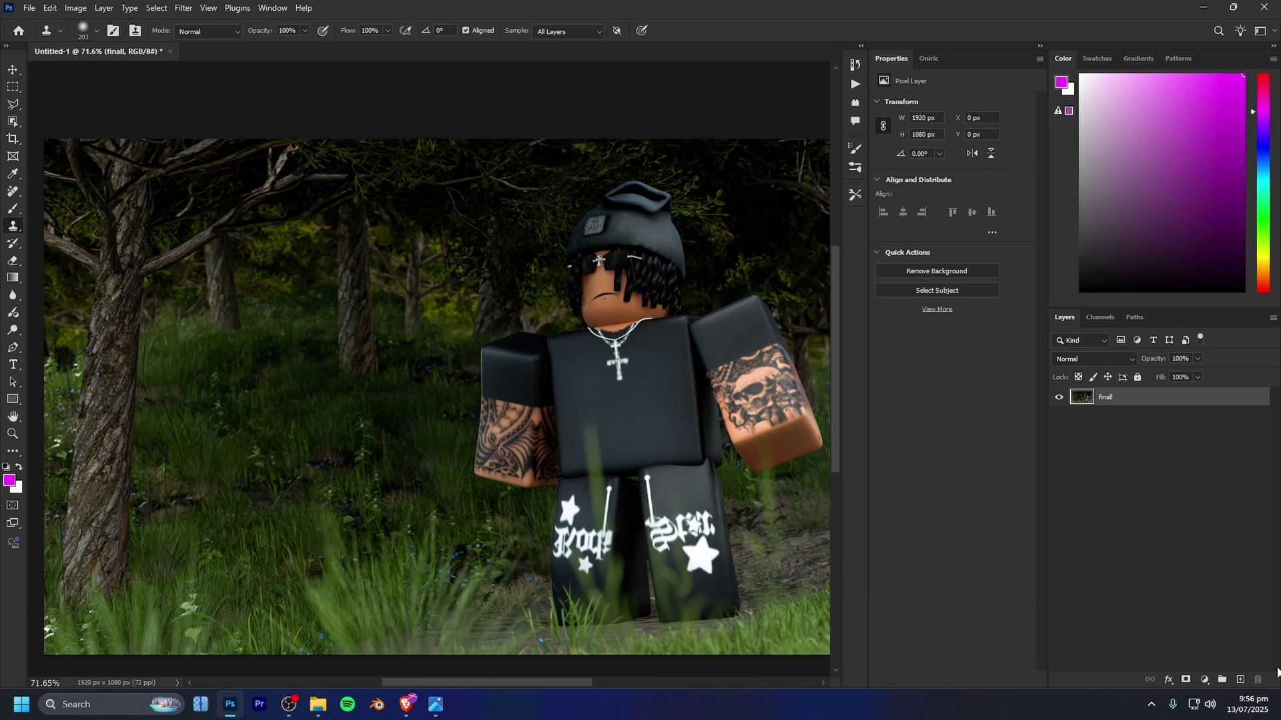
- Create an empty layer above finall and clone over the character on it with an enlarged Clone Stamp brush
left_click(1240, 679)
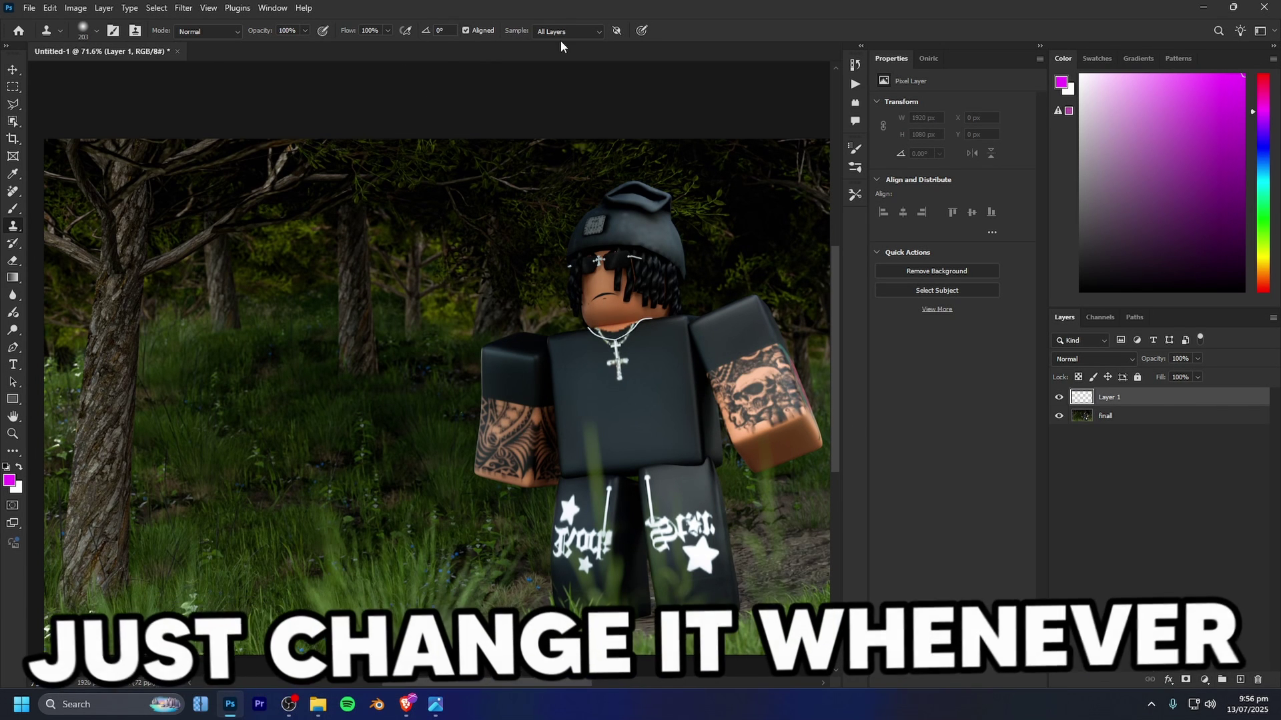
key("bracketright")
key("bracketright")
key("bracketright")
key("bracketright")
key("bracketright")
key("bracketright")
left_click_drag(569, 380, 694, 374)
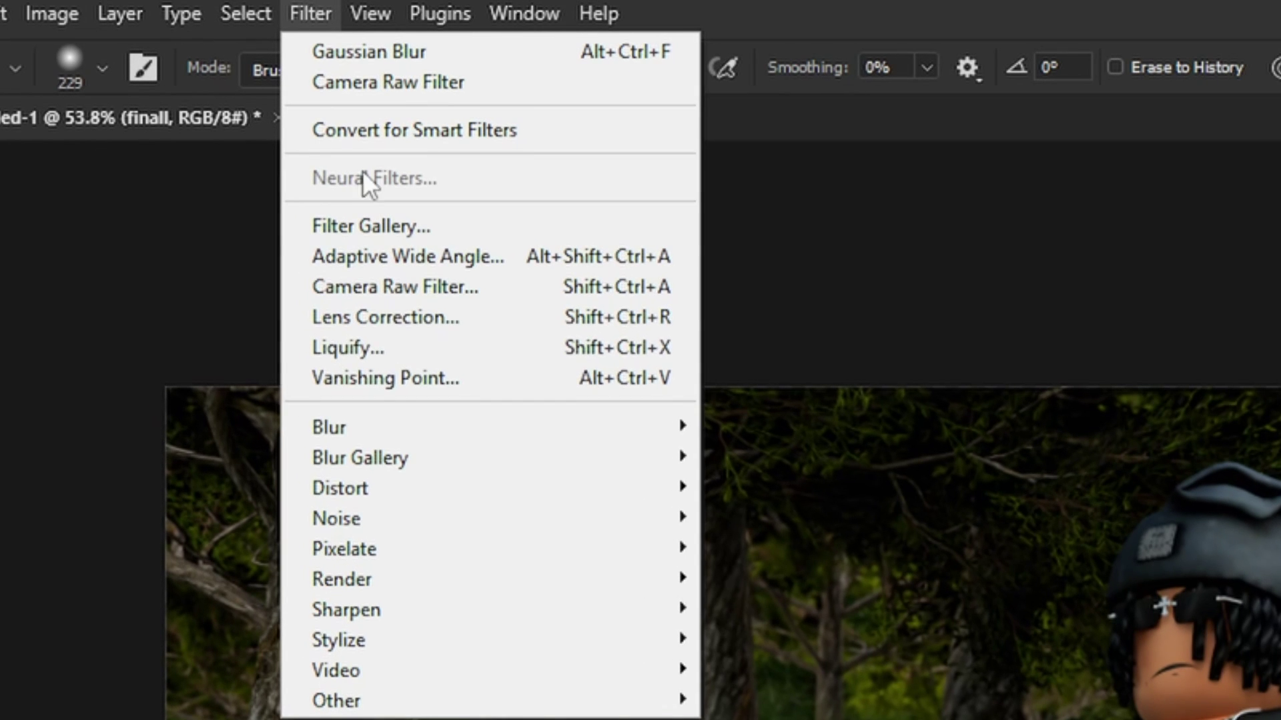
- Add a Color Balance adjustment clipped to finall, with midtones at Red +36, Blue -2 and the green slider moved slightly toward magenta
mouse_move(415, 423)
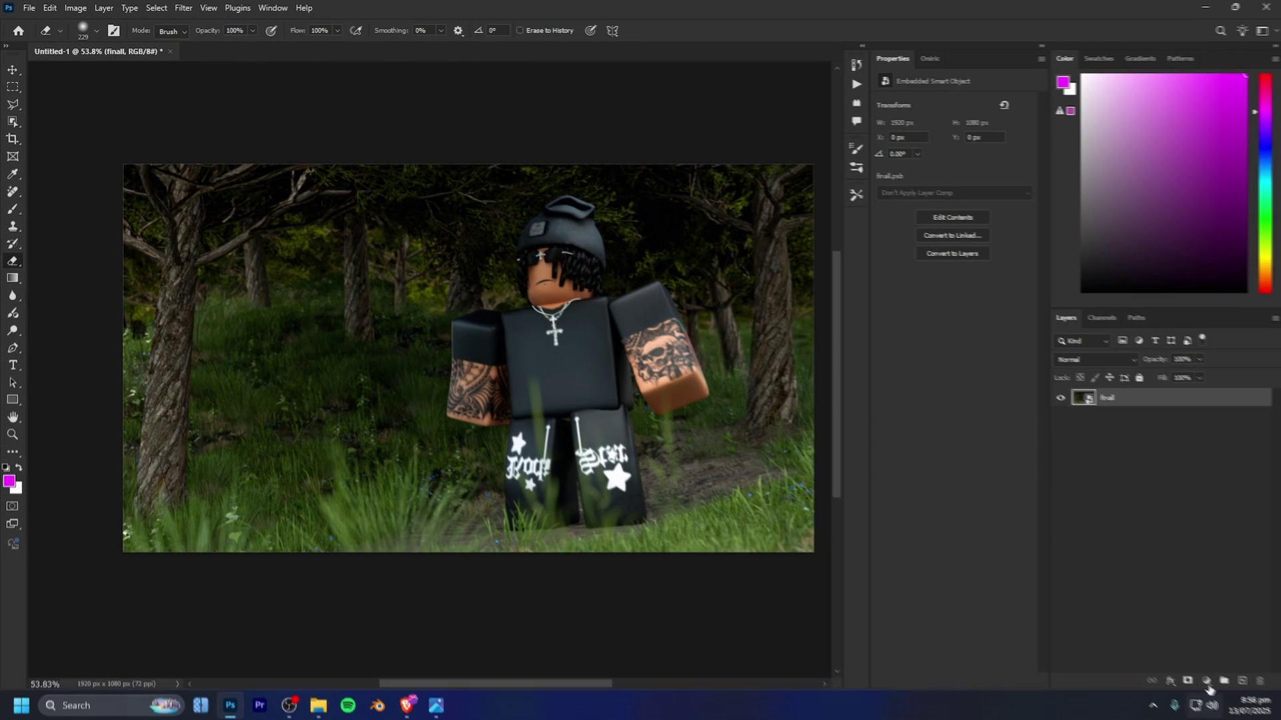
left_click(1204, 680)
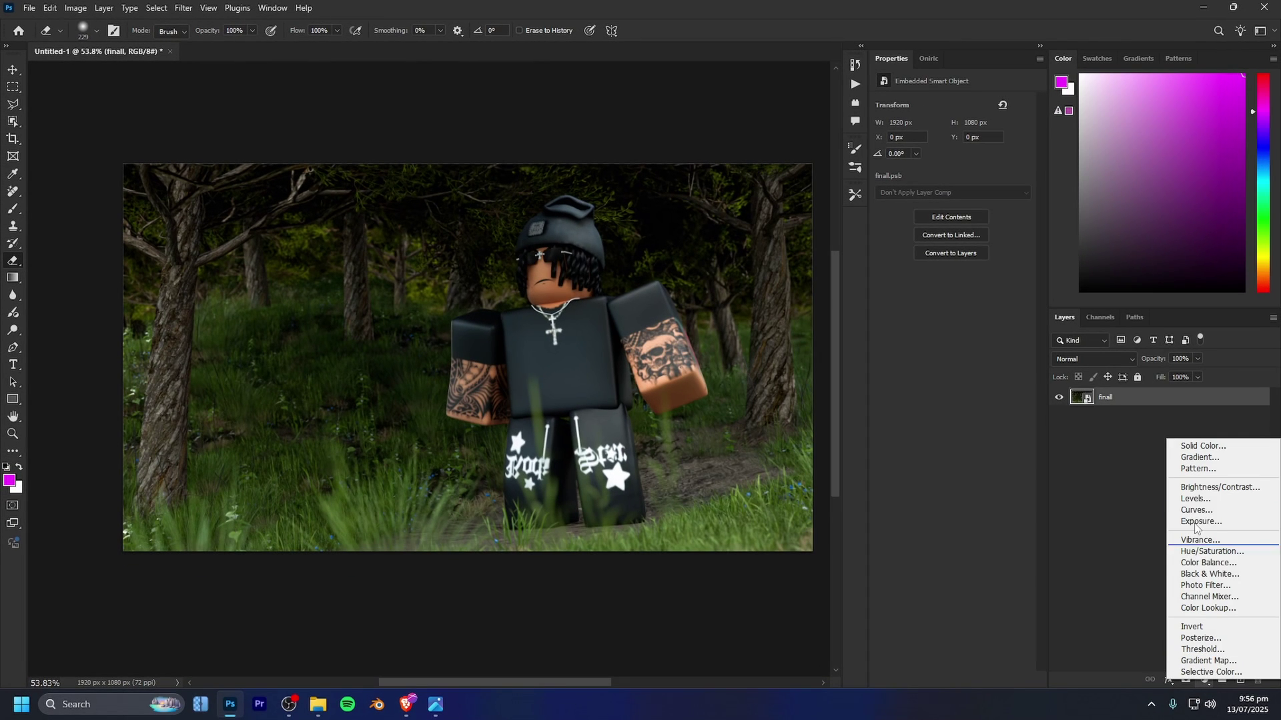
left_click(1205, 564)
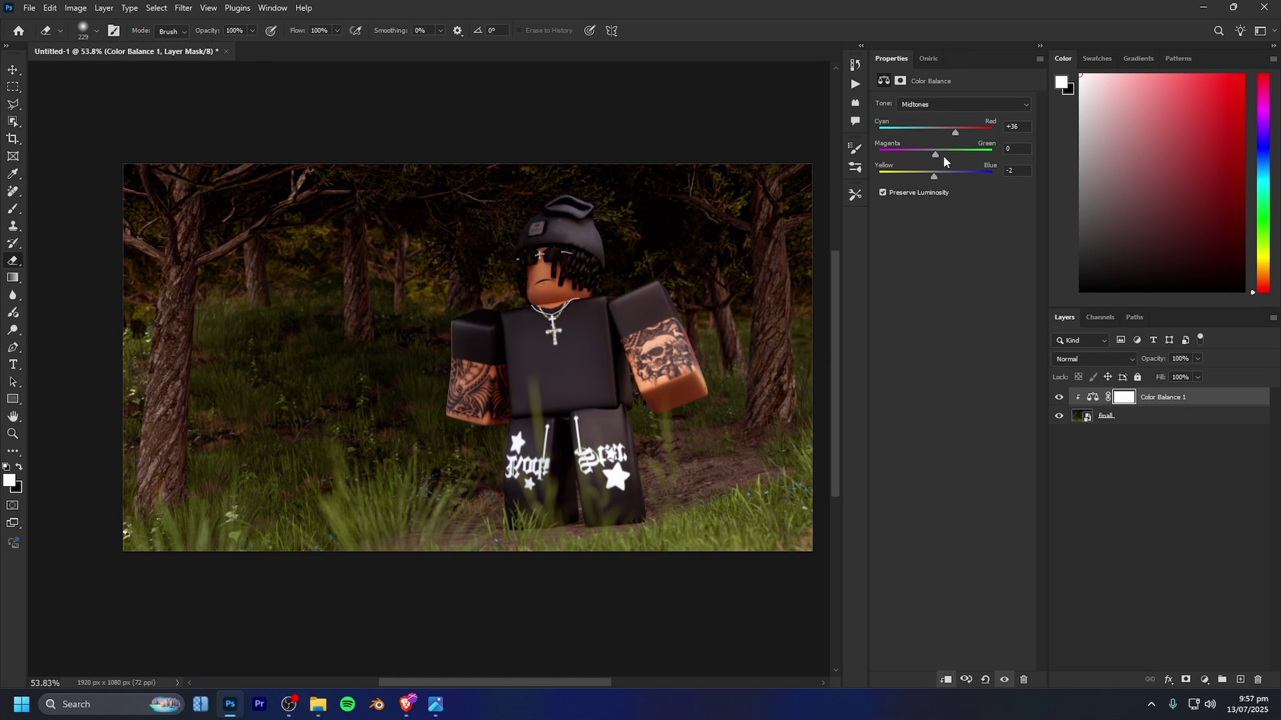
left_click_drag(936, 154, 929, 154)
- Examine which filters are available for the finall smart object and with no layer selected
left_click(1134, 425)
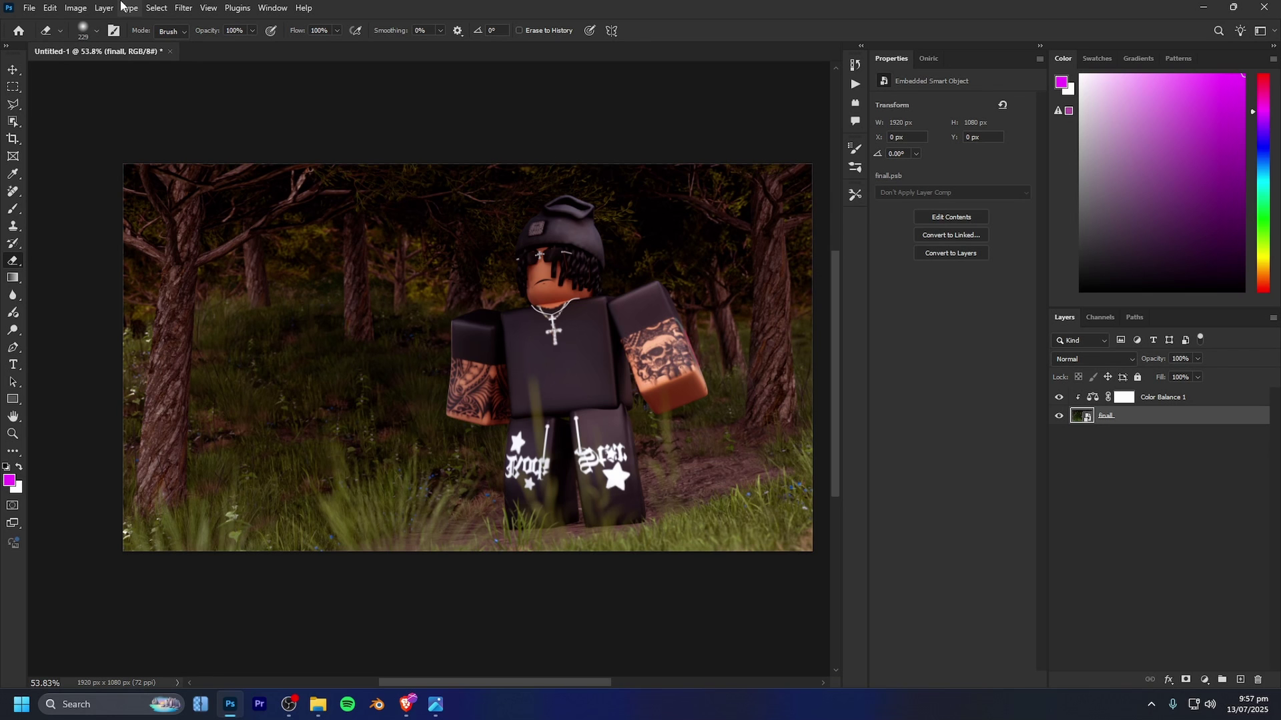
left_click(184, 8)
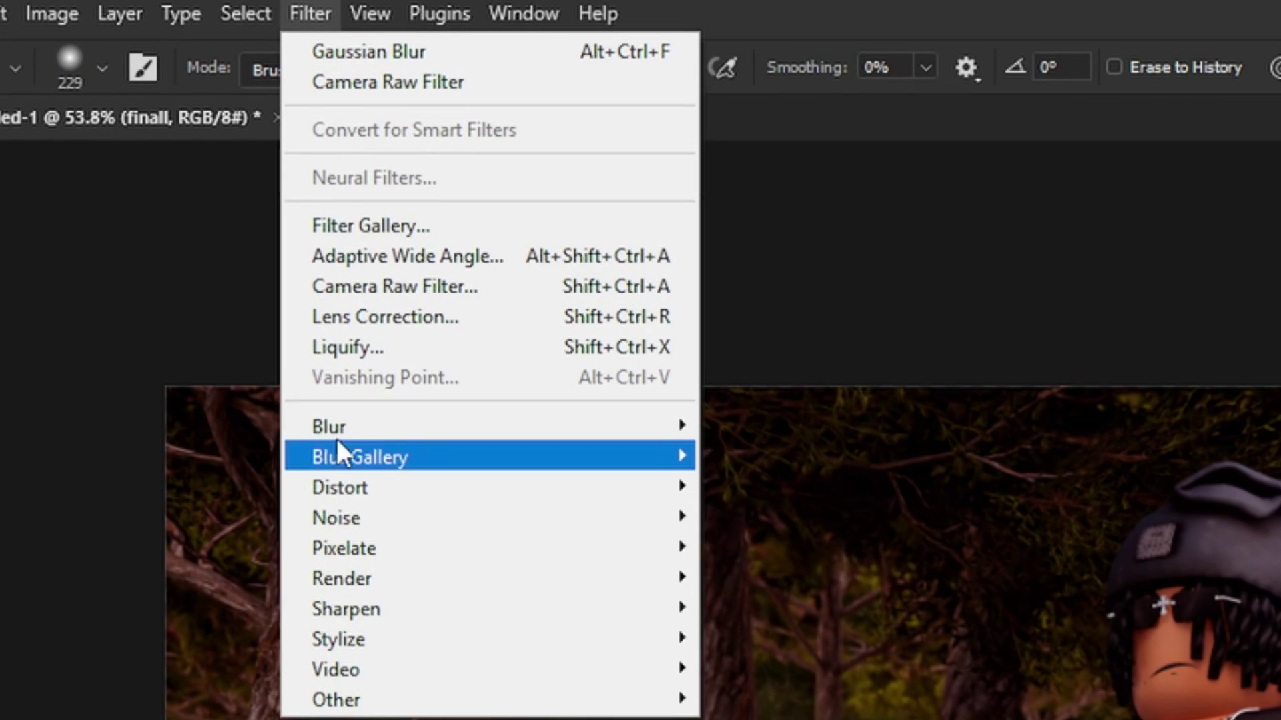
mouse_move(192, 181)
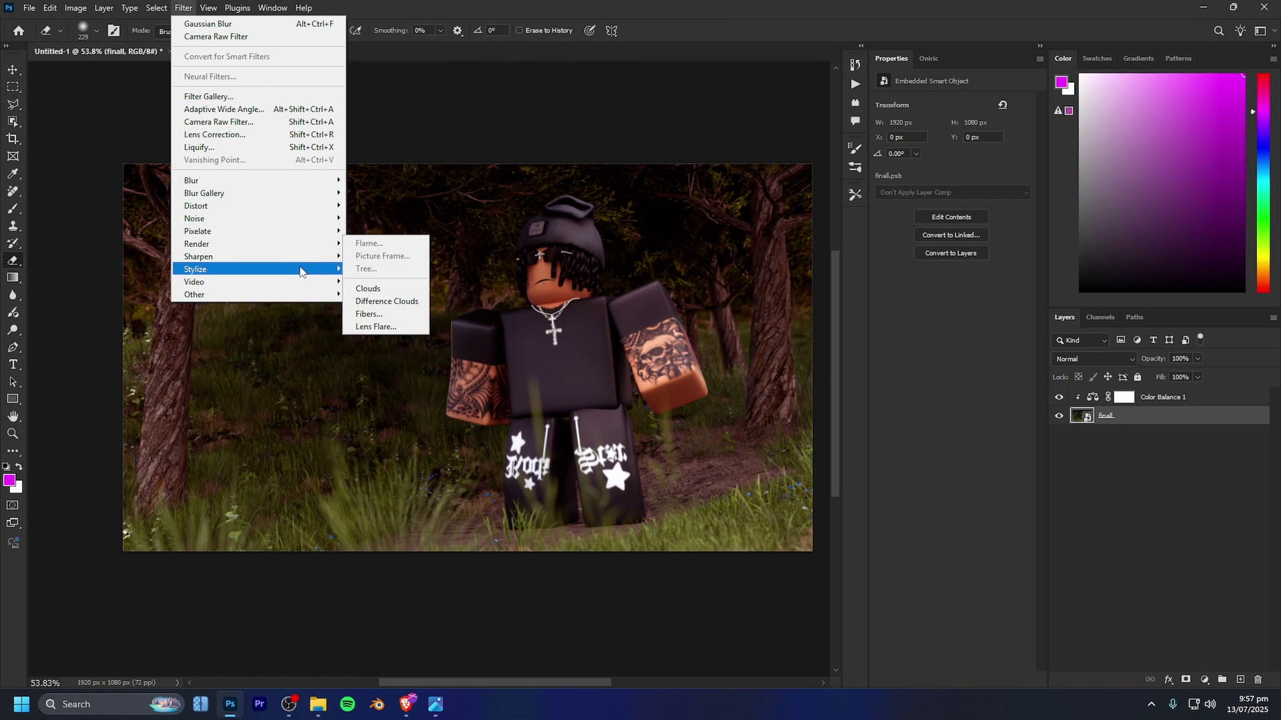
left_click(13, 69)
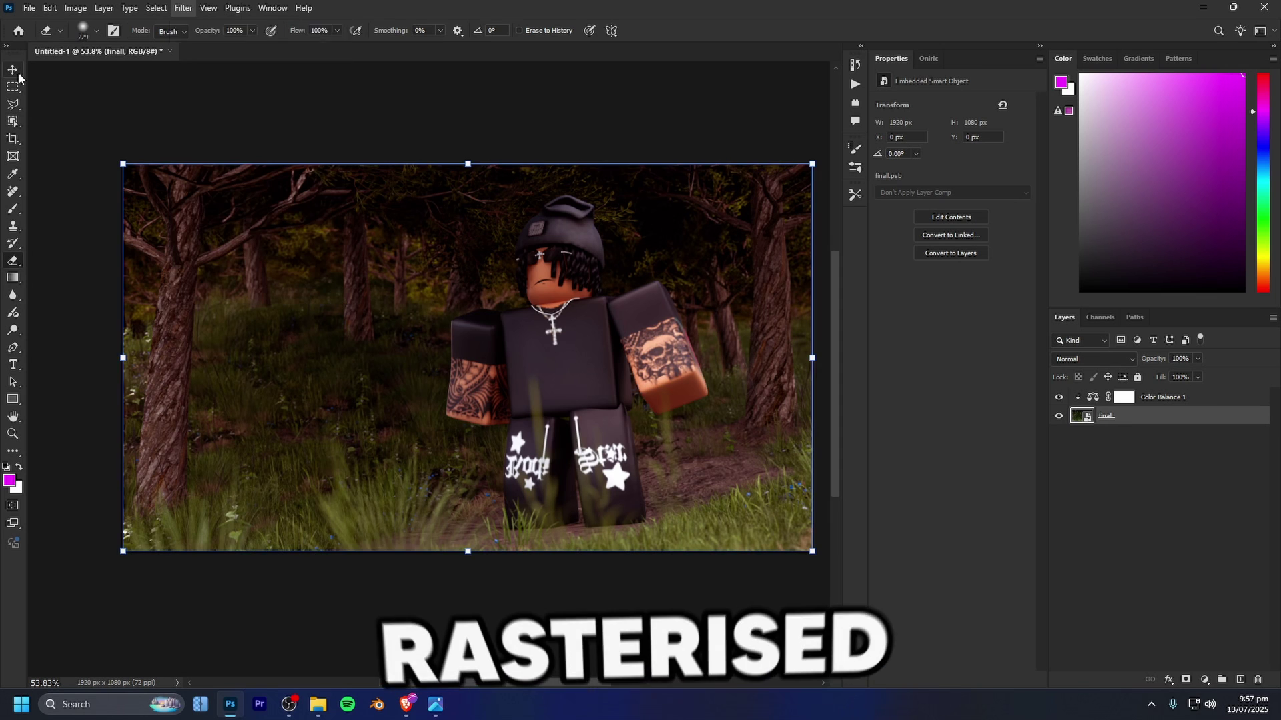
left_click(388, 117)
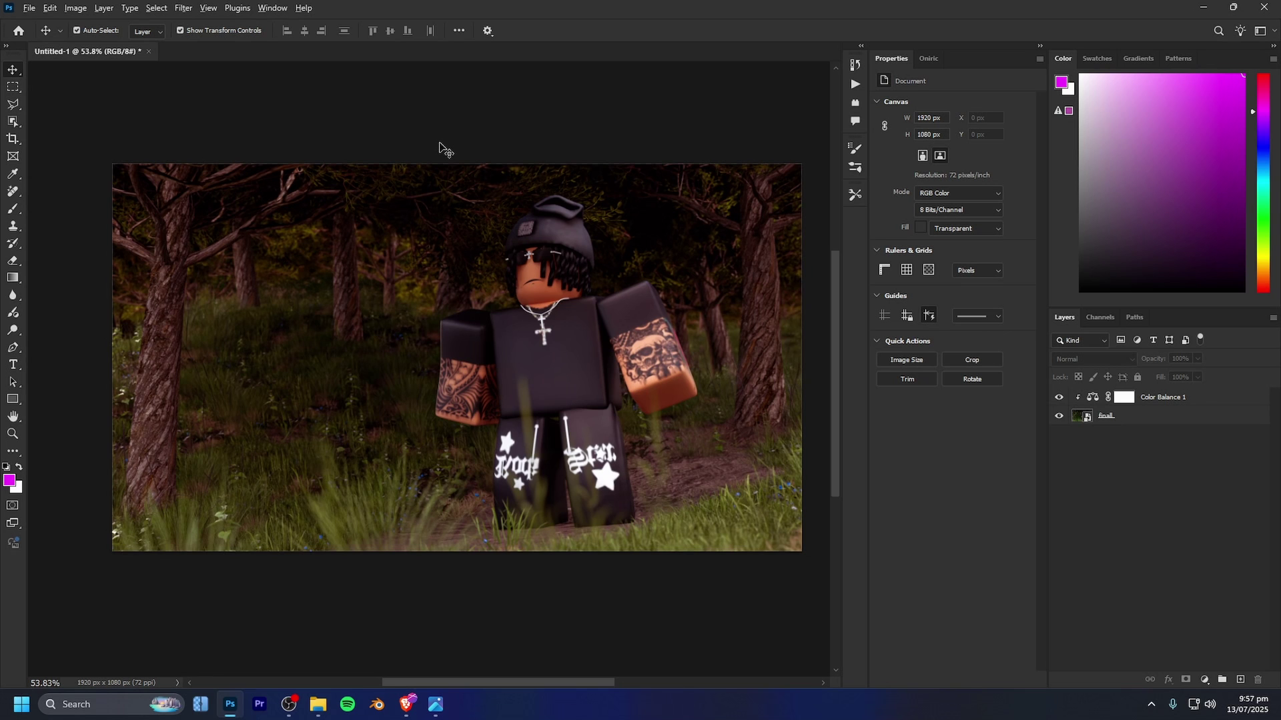
scroll(440, 142, "up", 1)
left_click(182, 9)
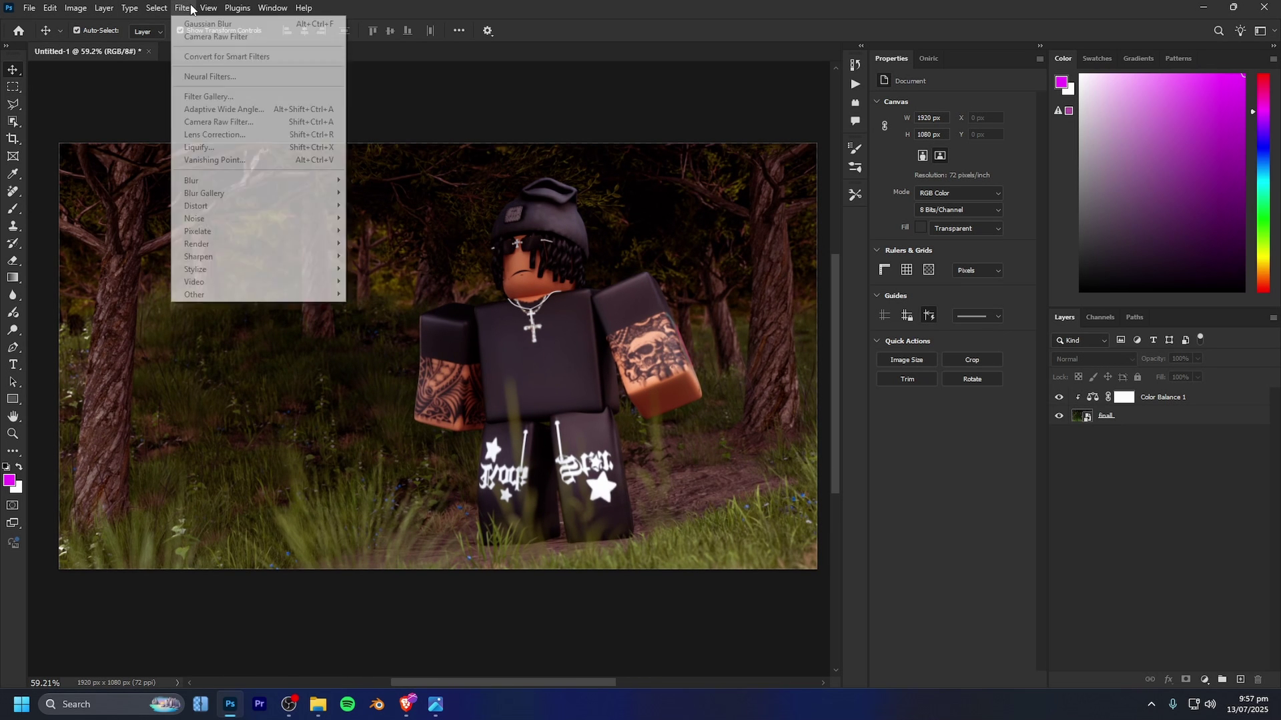
left_click(181, 10)
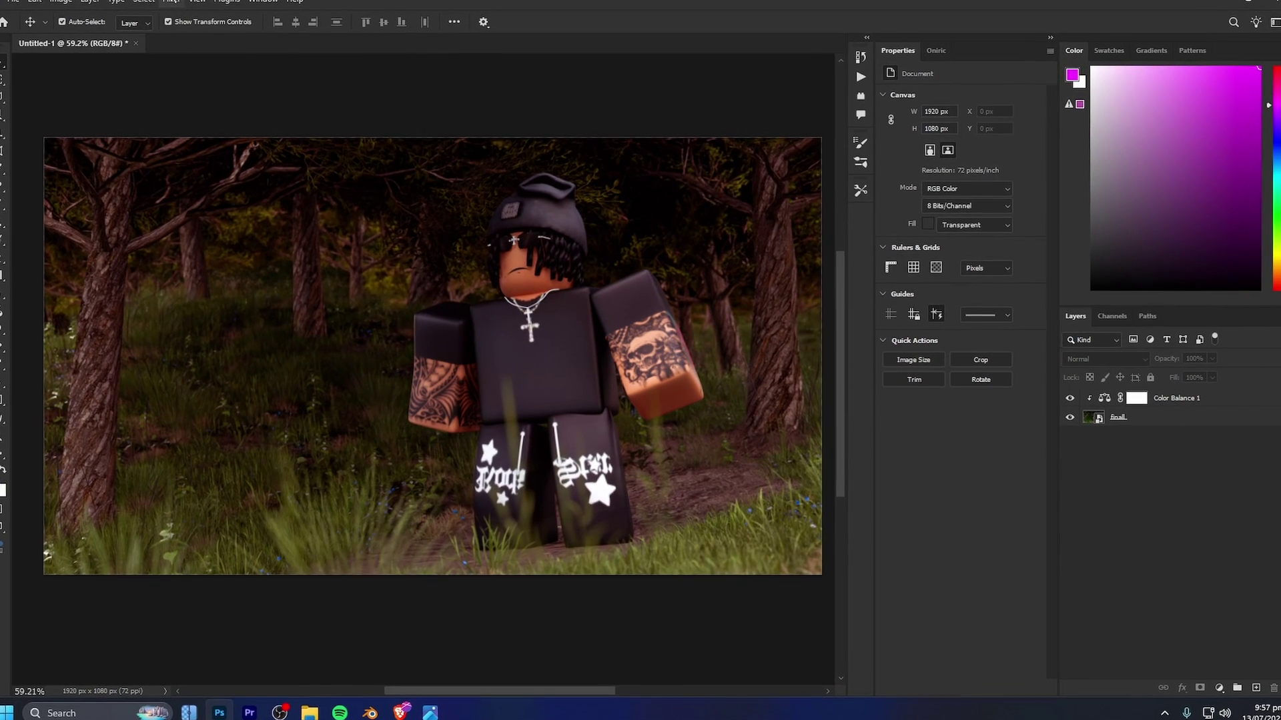
- Add five empty layers directly above finall, clipped to it beneath the Color Balance adjustment
left_click(1137, 416)
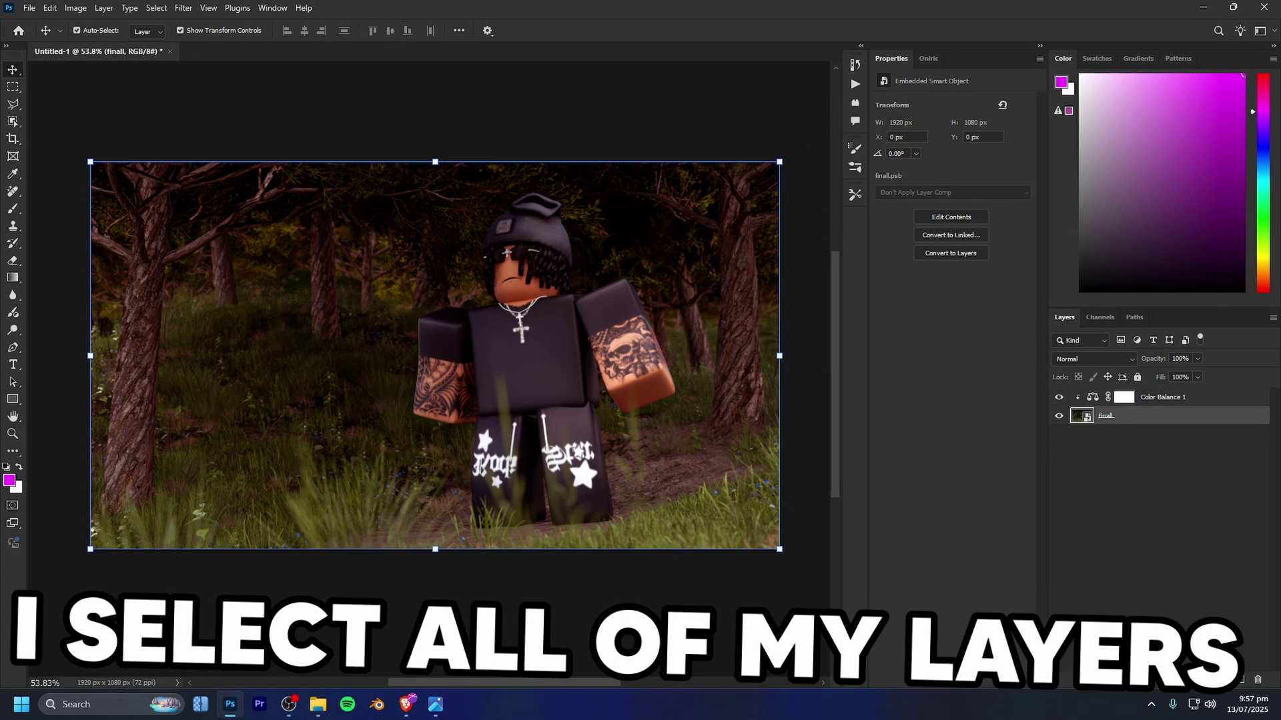
left_click(1238, 679)
left_click(1237, 679)
left_click(1238, 679)
left_click(1238, 679)
left_click(1238, 679)
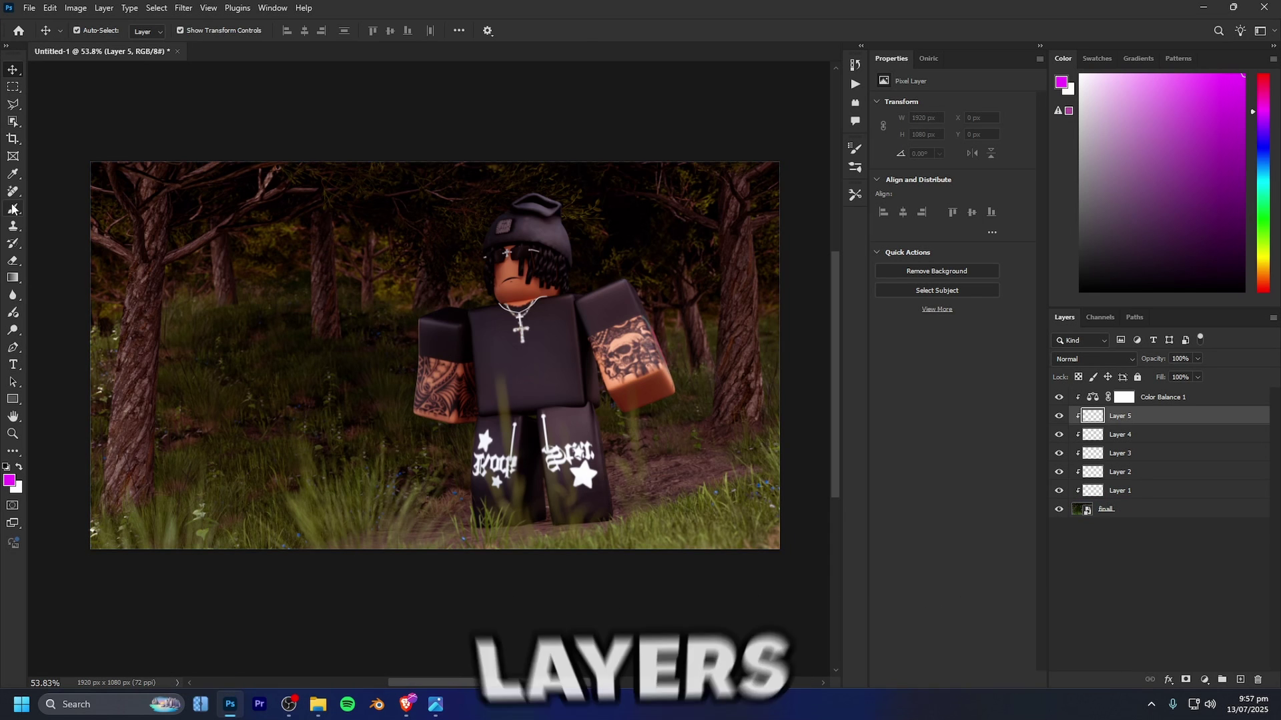
- Paint a thick magenta Z across the image on Layer 5 and group all layers from Color Balance 1 down to finall
key("b")
mouse_move(130, 271)
left_mouse_down()
mouse_move(500, 292)
mouse_move(587, 461)
left_mouse_up()
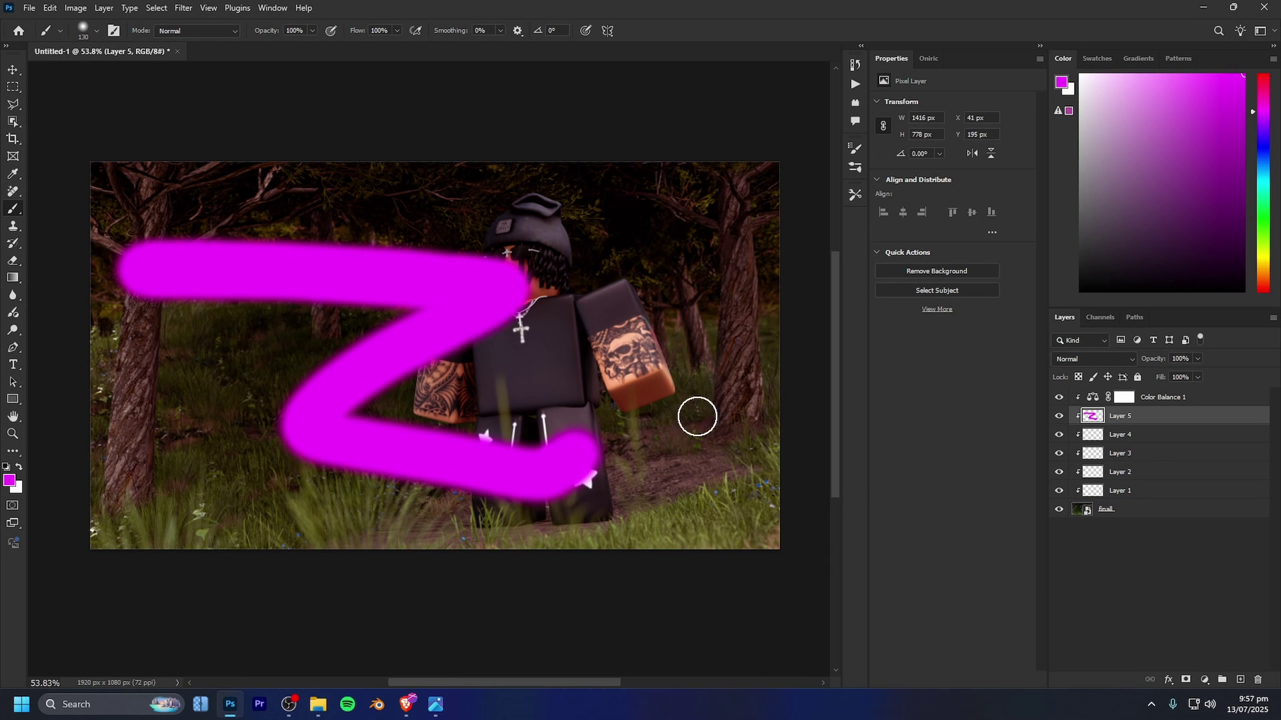
left_click(1153, 400)
left_click(1142, 509, "shift")
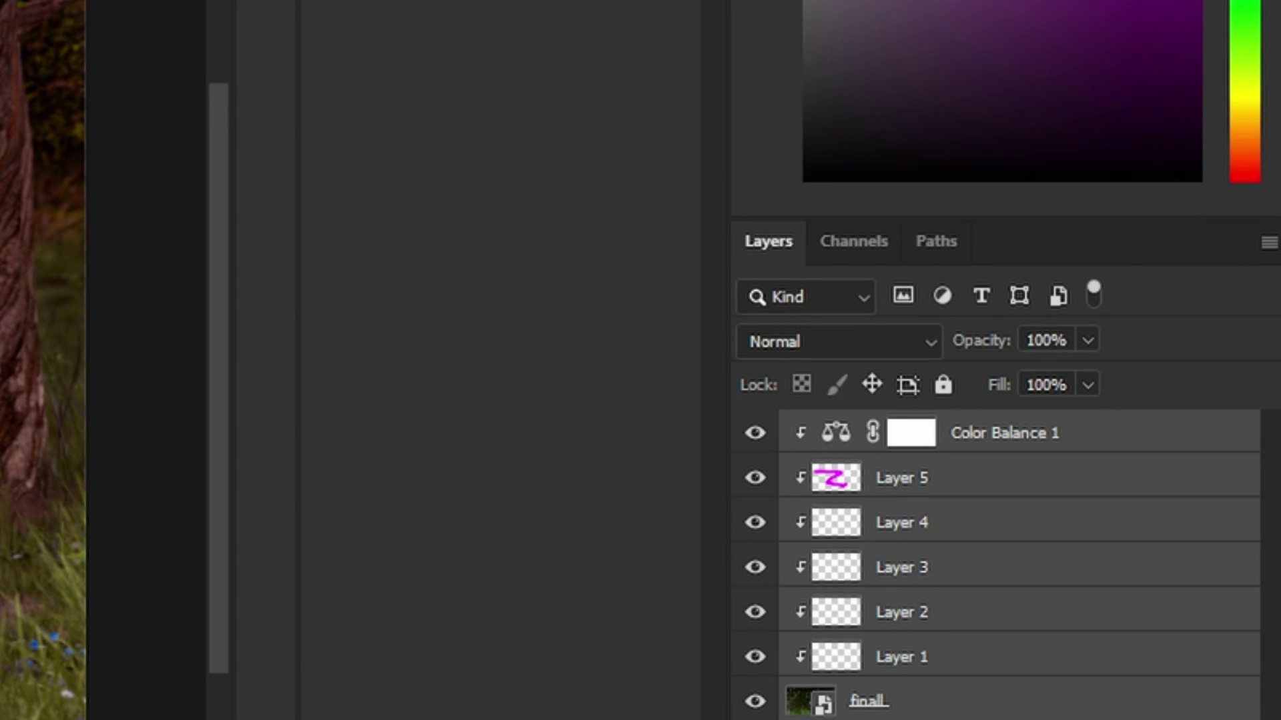
key("ctrl+g")
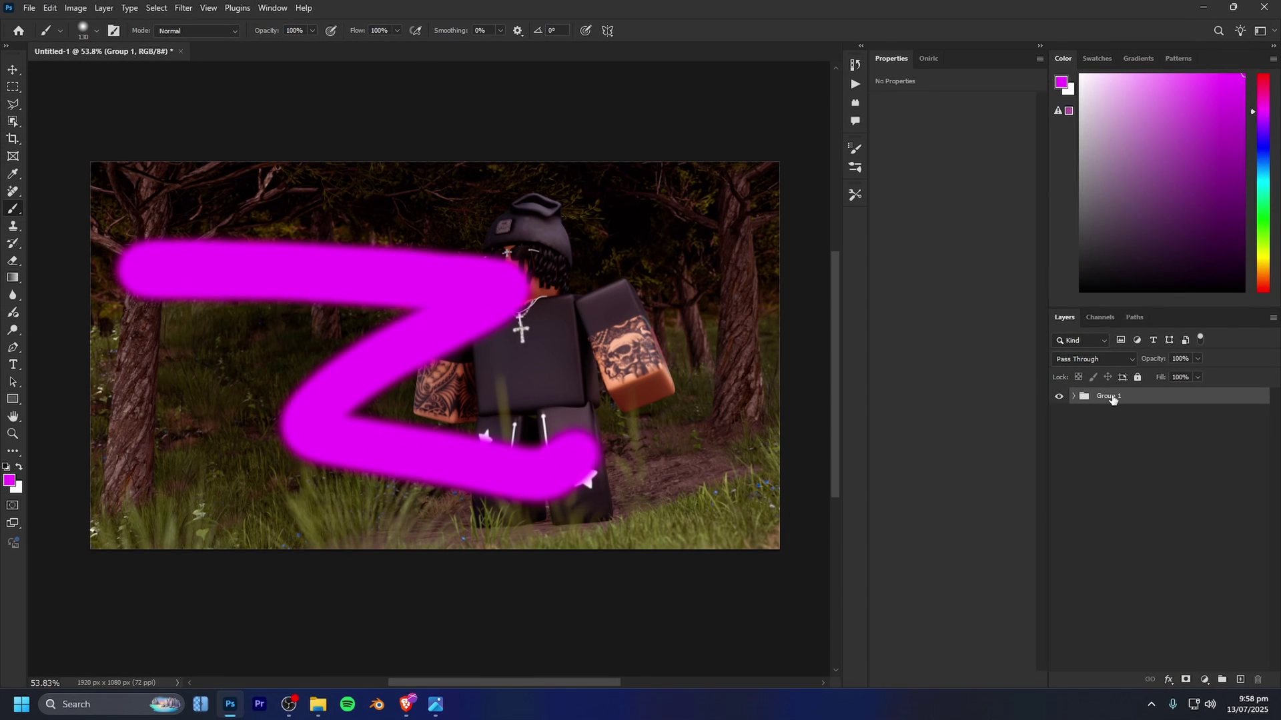
- Duplicate Group 1 and merge the copy into a single pixel layer
right_click(884, 431)
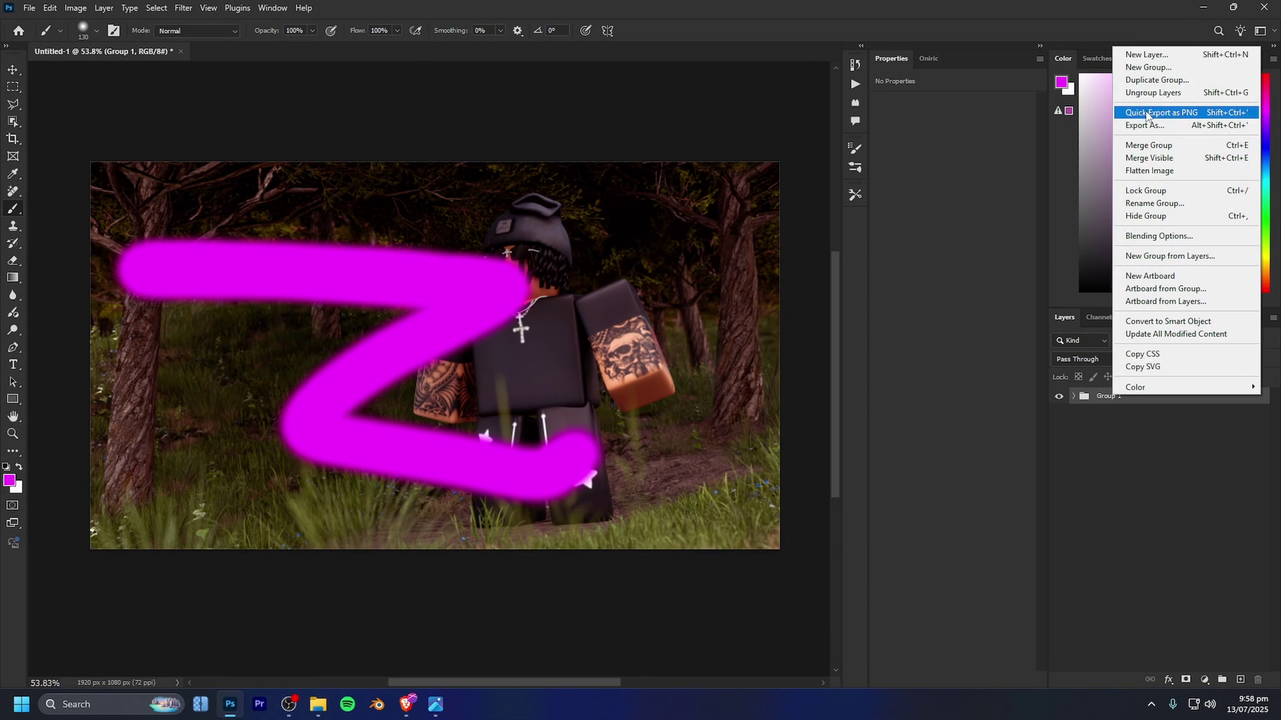
left_click(1157, 80)
left_click(748, 195)
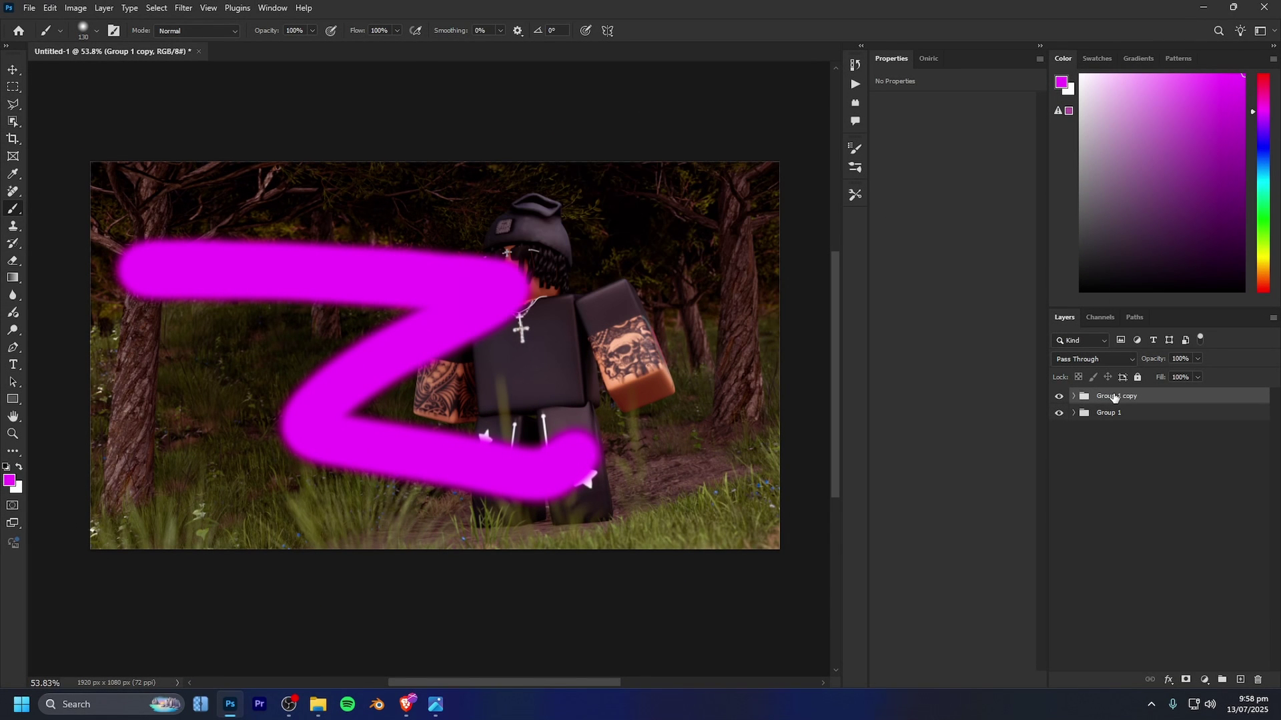
key("ctrl+e")
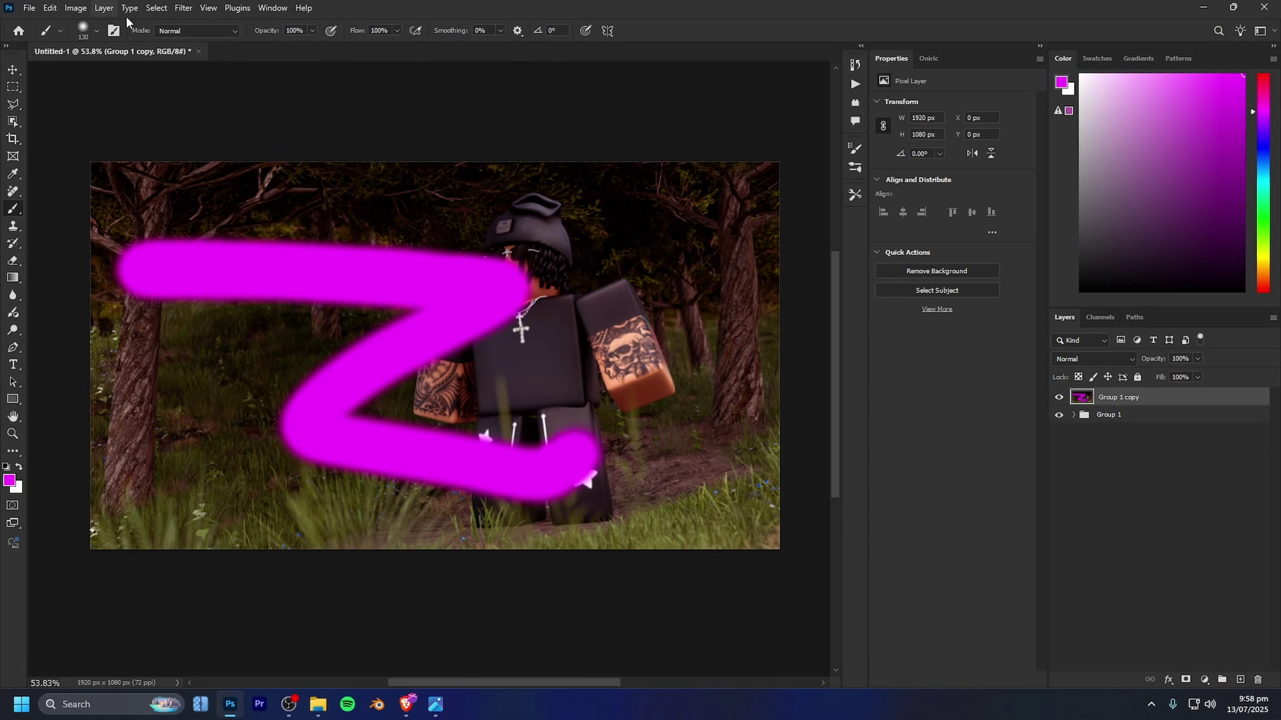
- Apply a Lens Blur with a triangle iris and radius 16 to the merged Group 1 copy layer
left_click(178, 8)
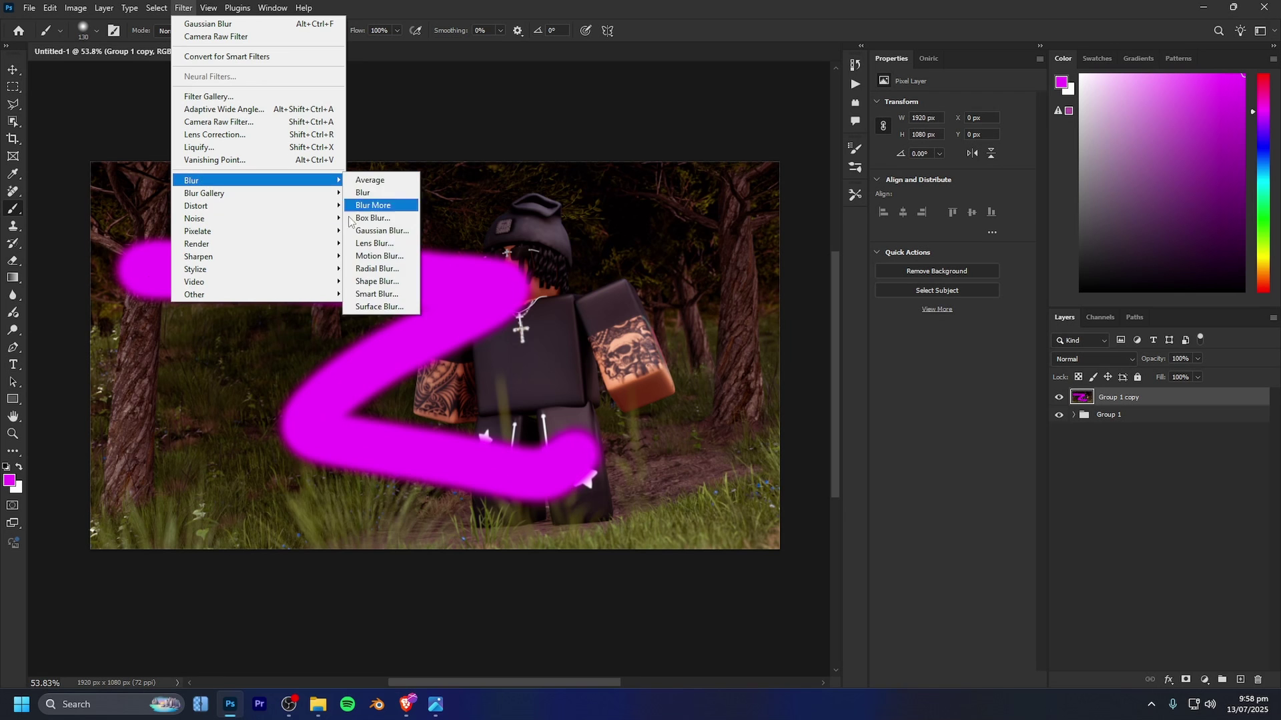
left_click(374, 244)
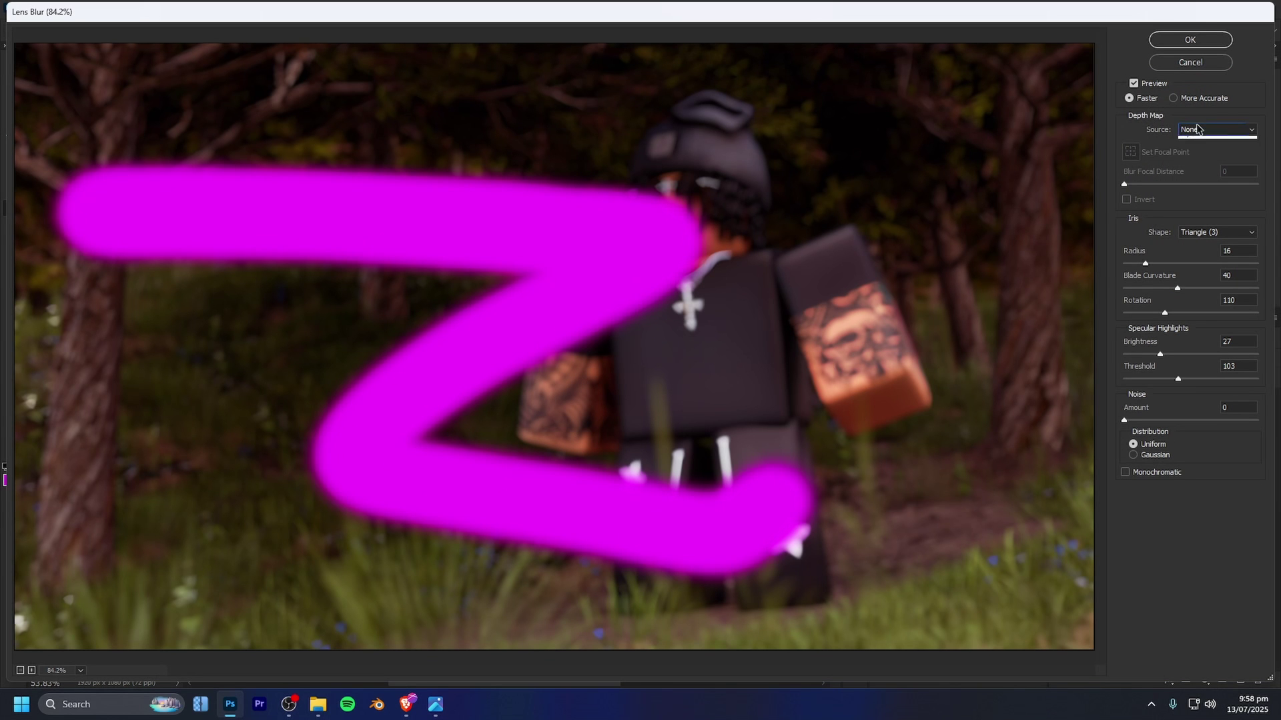
left_click(1167, 62)
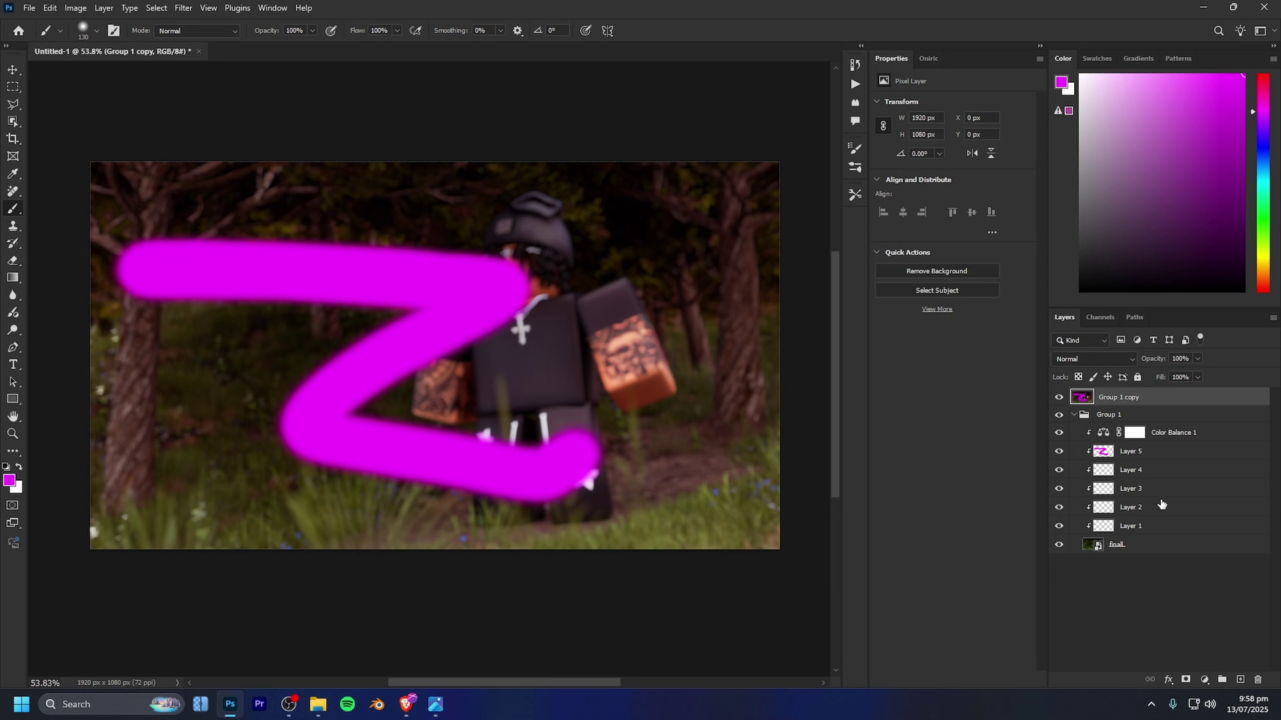
- Check the original layers inside Group 1 and convert the merged Group 1 copy layer to a smart object
left_click(1070, 414)
left_click(1073, 414)
right_click(1122, 402)
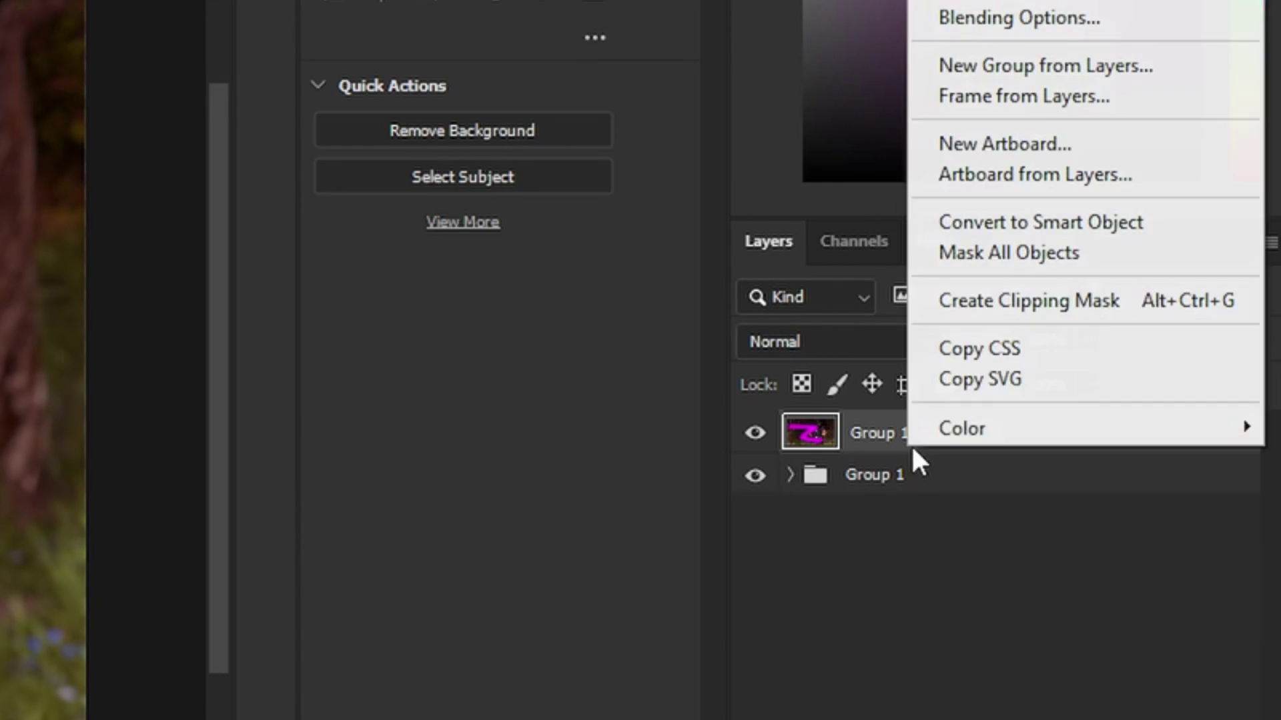
left_click(1041, 222)
- Apply a Camera Raw filter with Exposure +1.45 to the Group 1 copy smart object
left_click(182, 8)
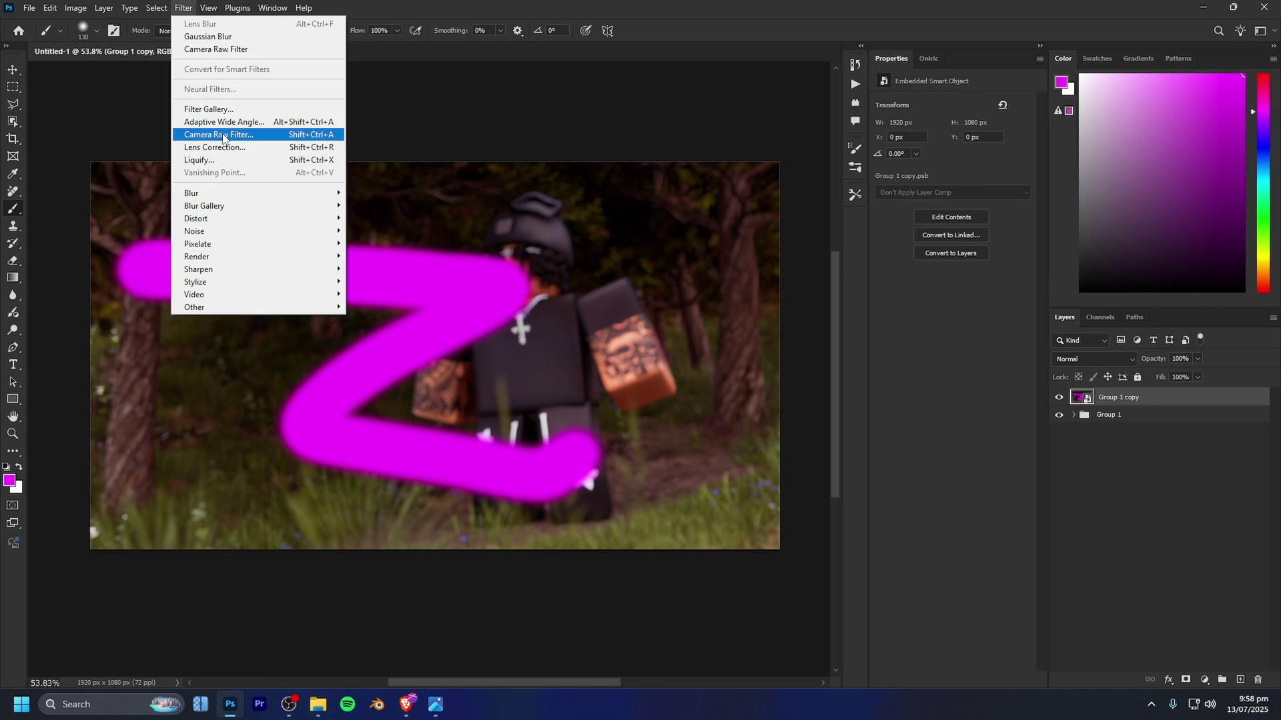
left_click(223, 134)
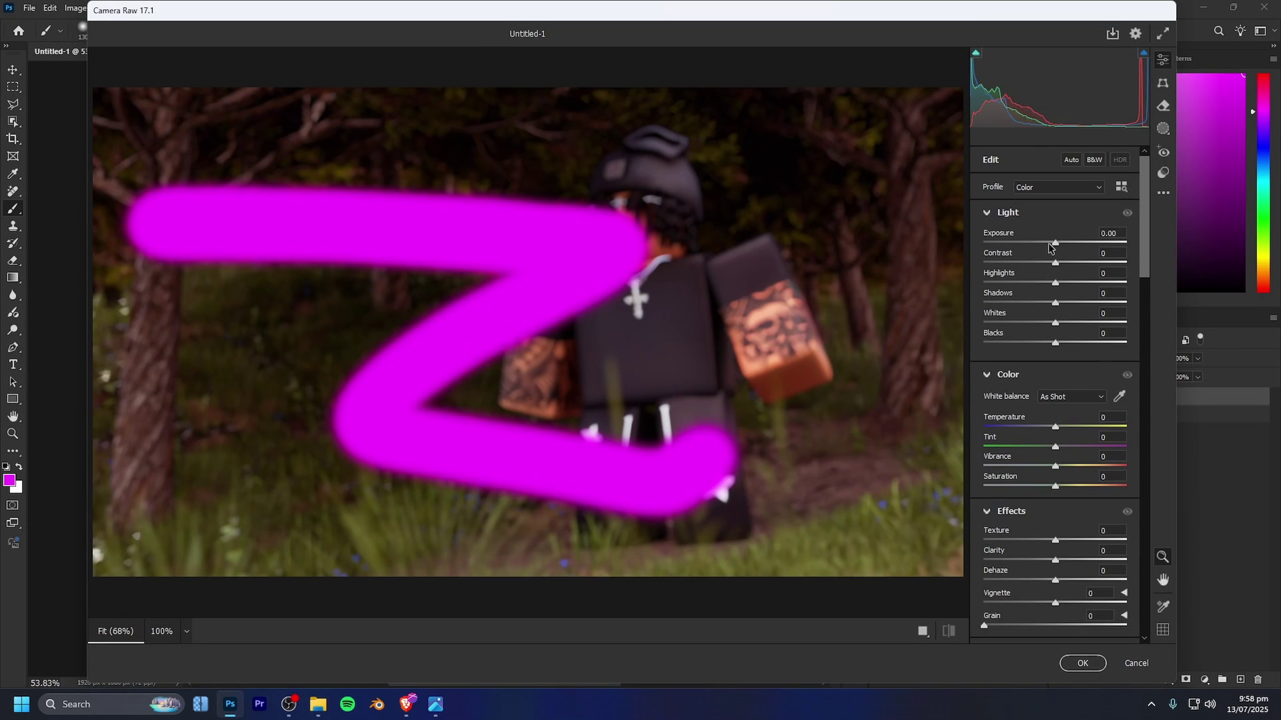
left_click_drag(1055, 243, 1075, 268)
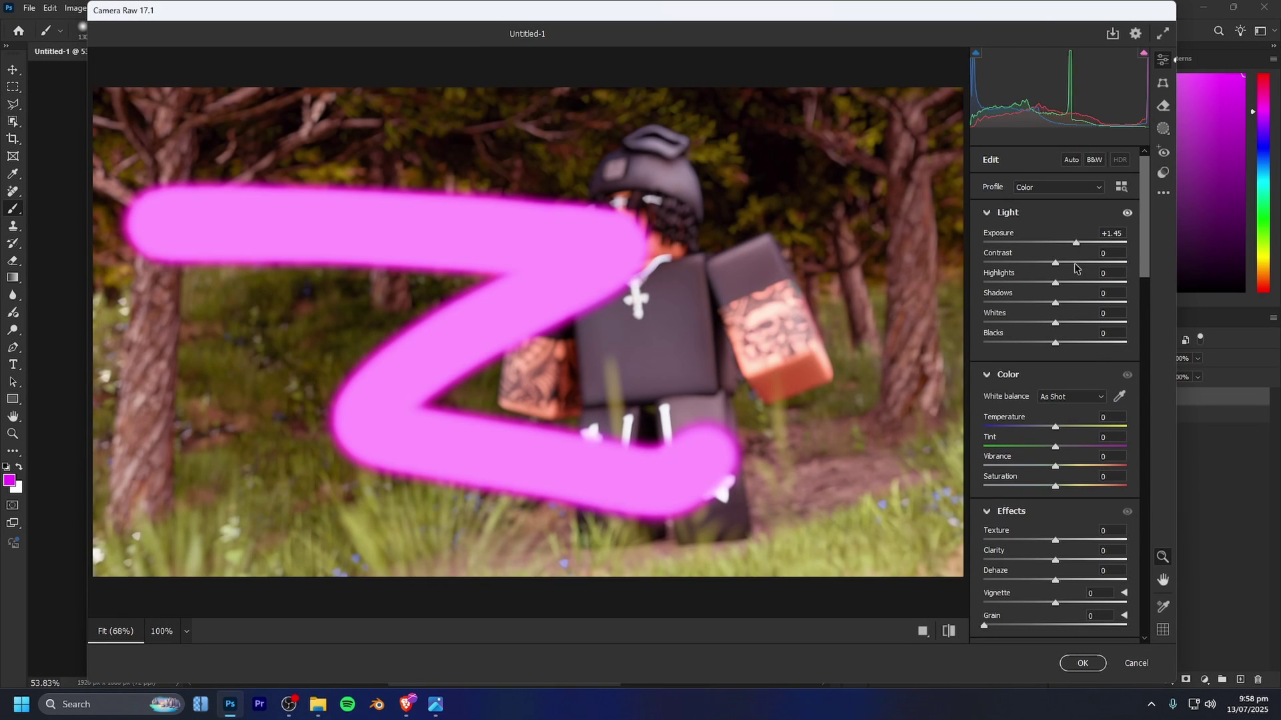
left_click(1082, 665)
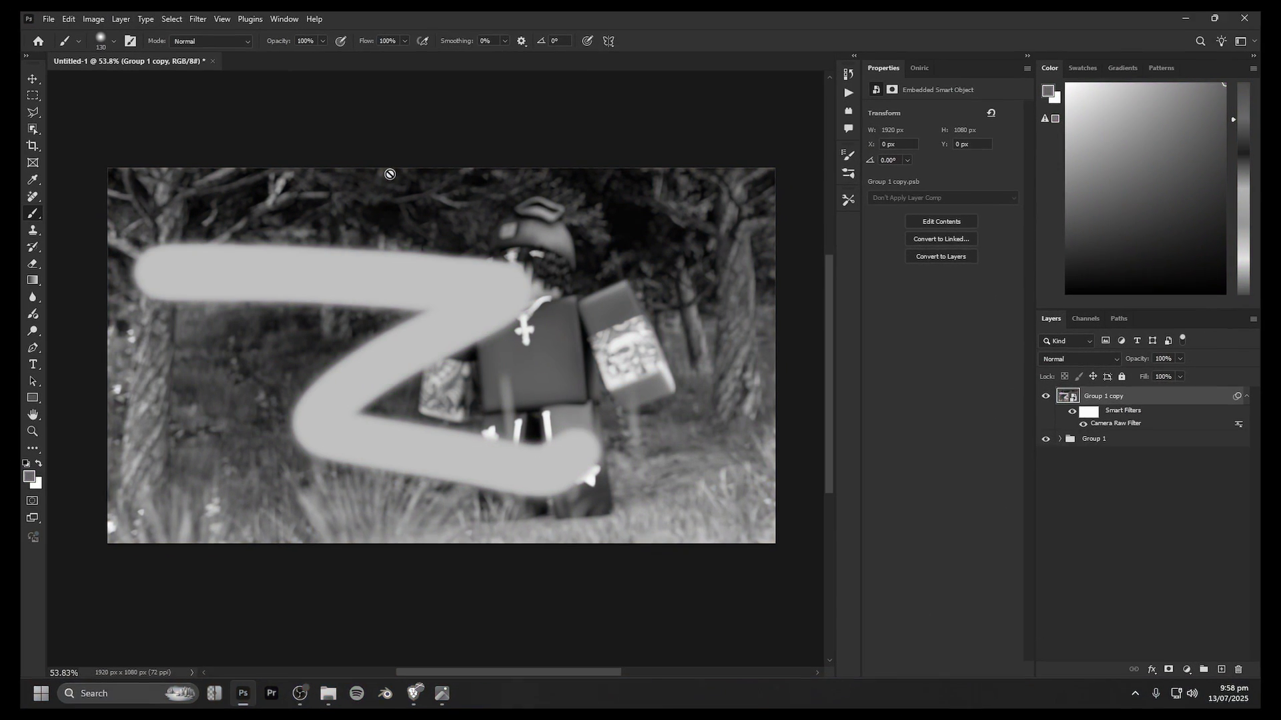